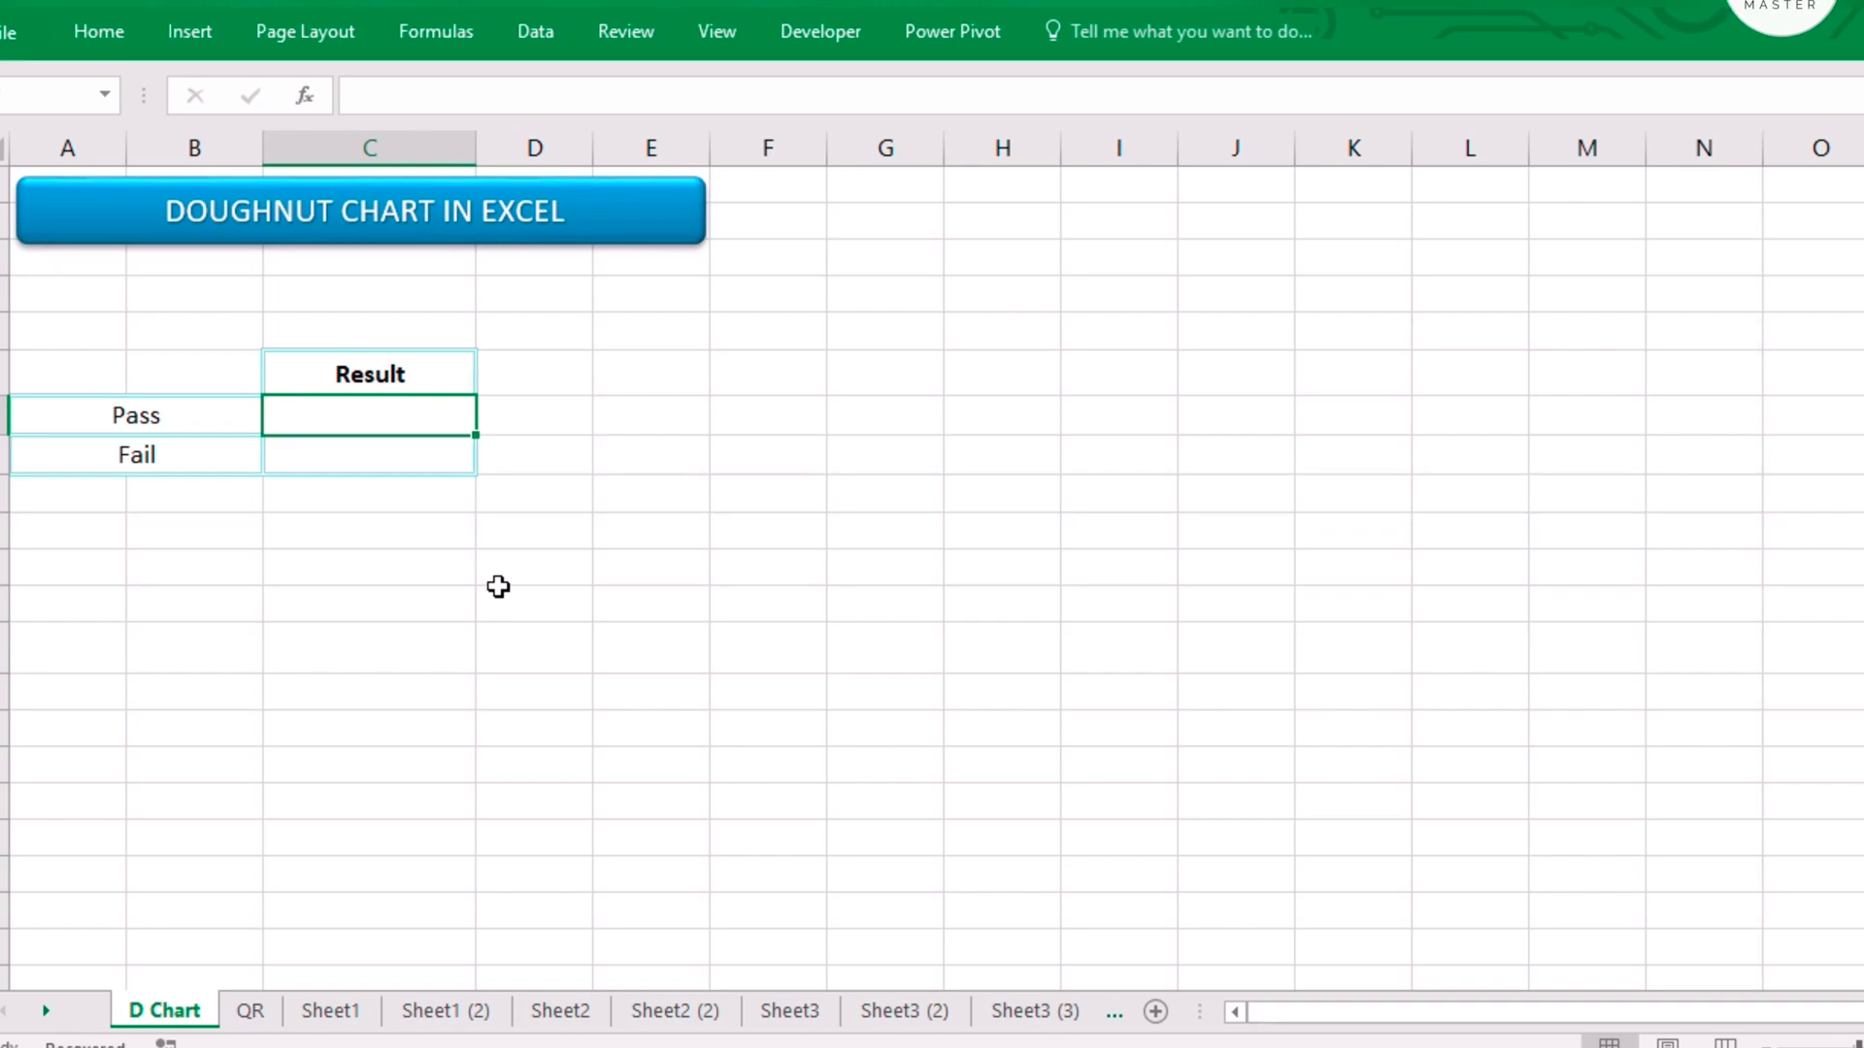
Step: Enter 68% as the Pass result and calculate the Fail result as 1 minus the Pass value
{"action": "type", "text": "68"}
{"action": "key", "text": "Return"}
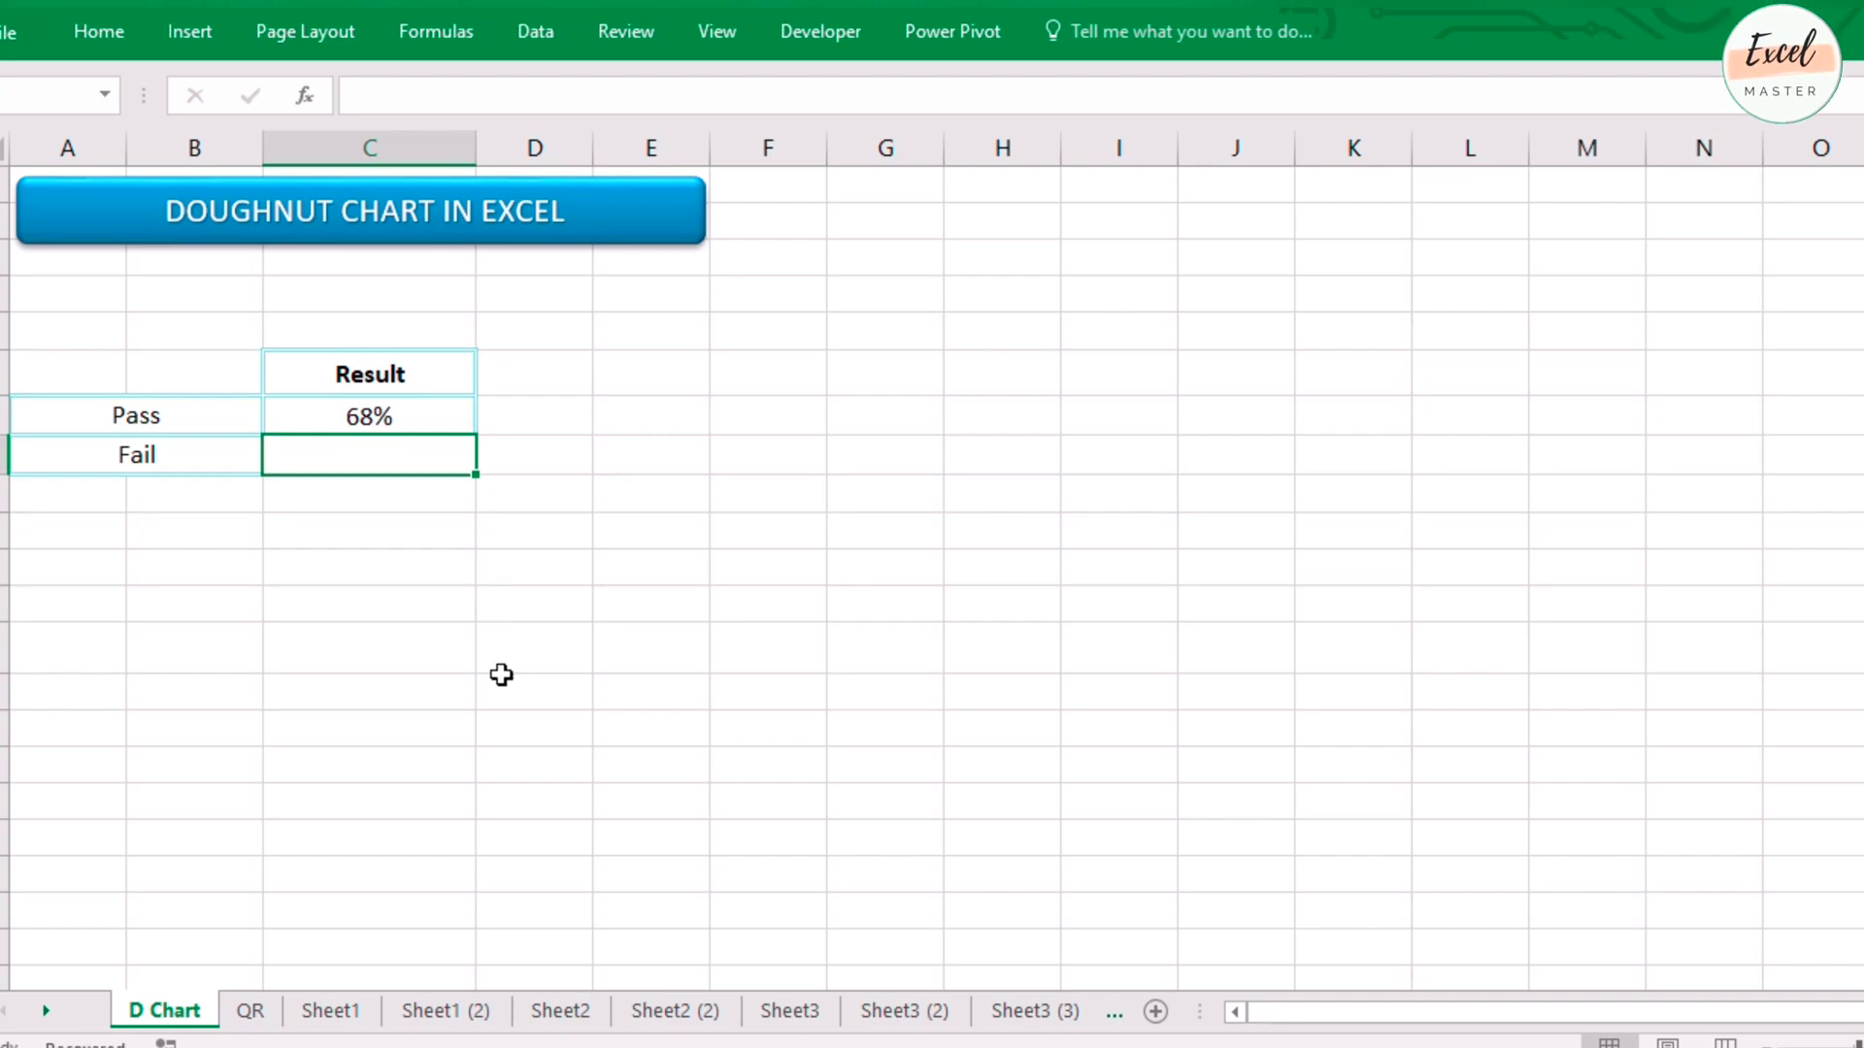
{"action": "type", "text": "=1"}
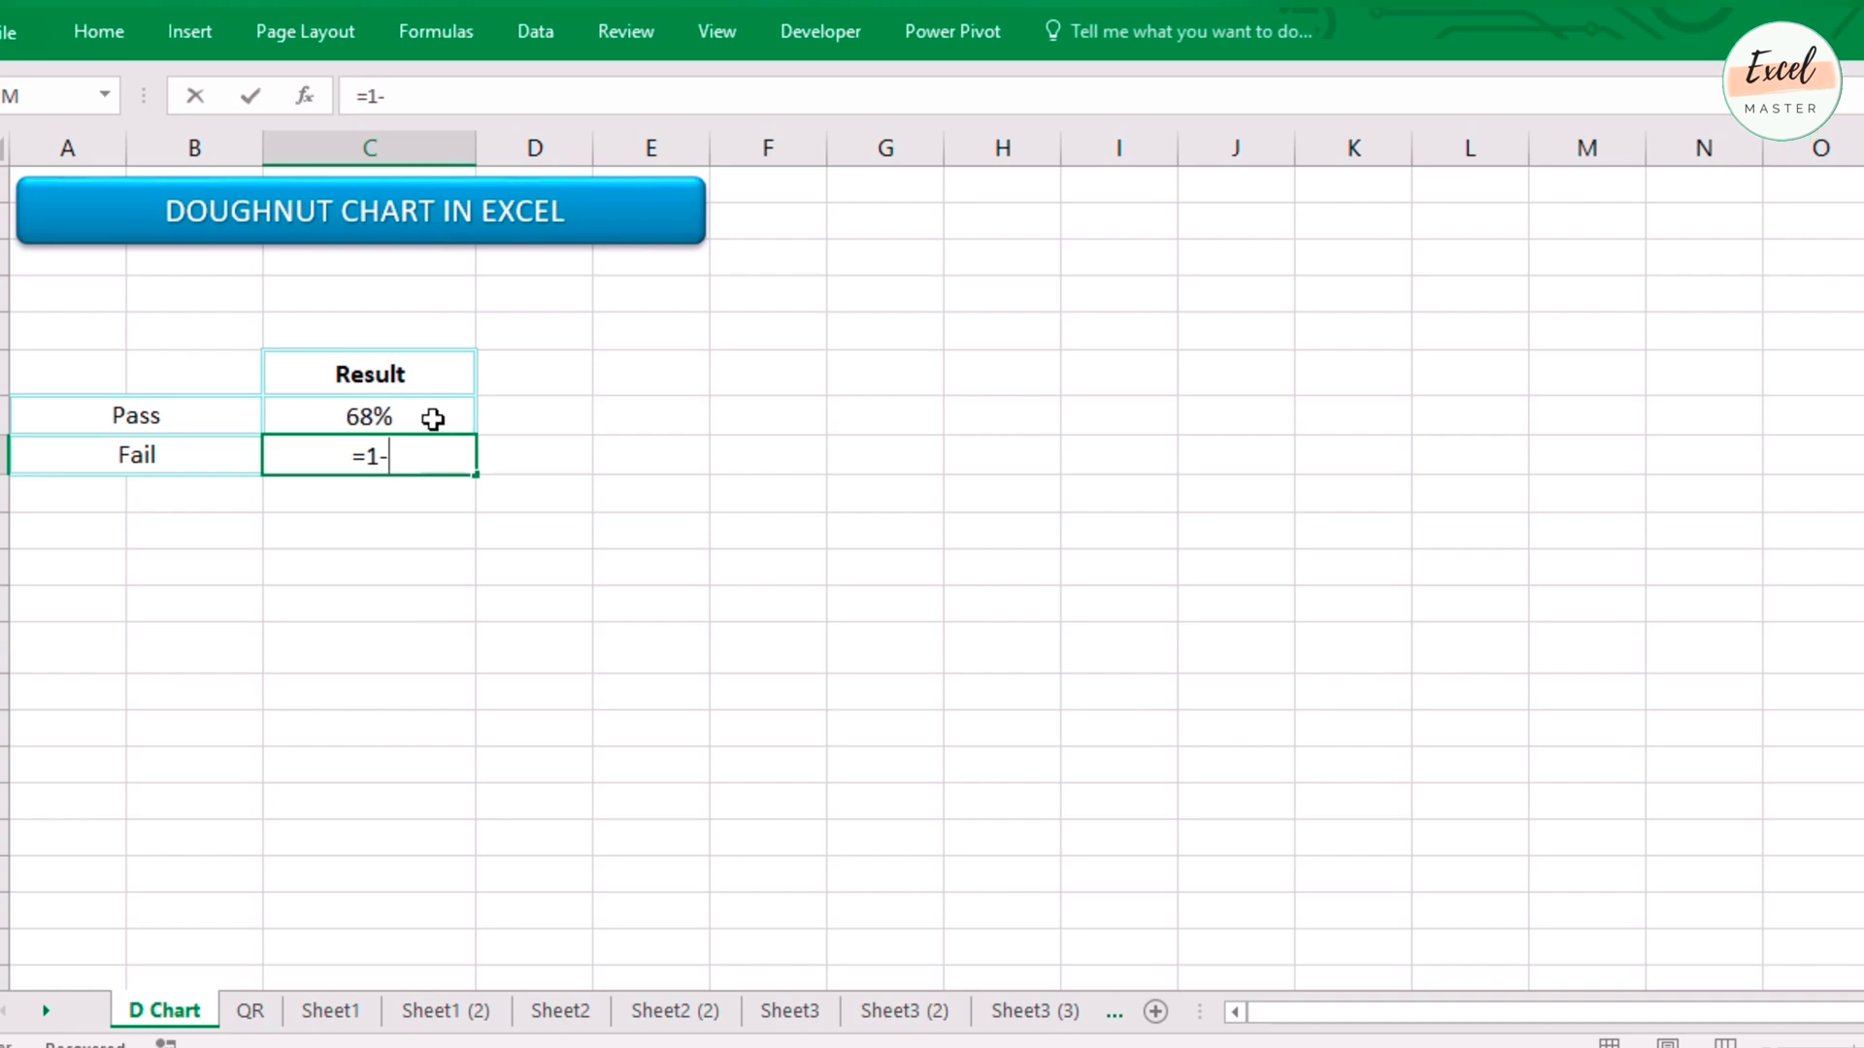
{"action": "type", "text": "-"}
{"action": "left_click", "coordinate": [433, 419]}
{"action": "key", "text": "Return"}
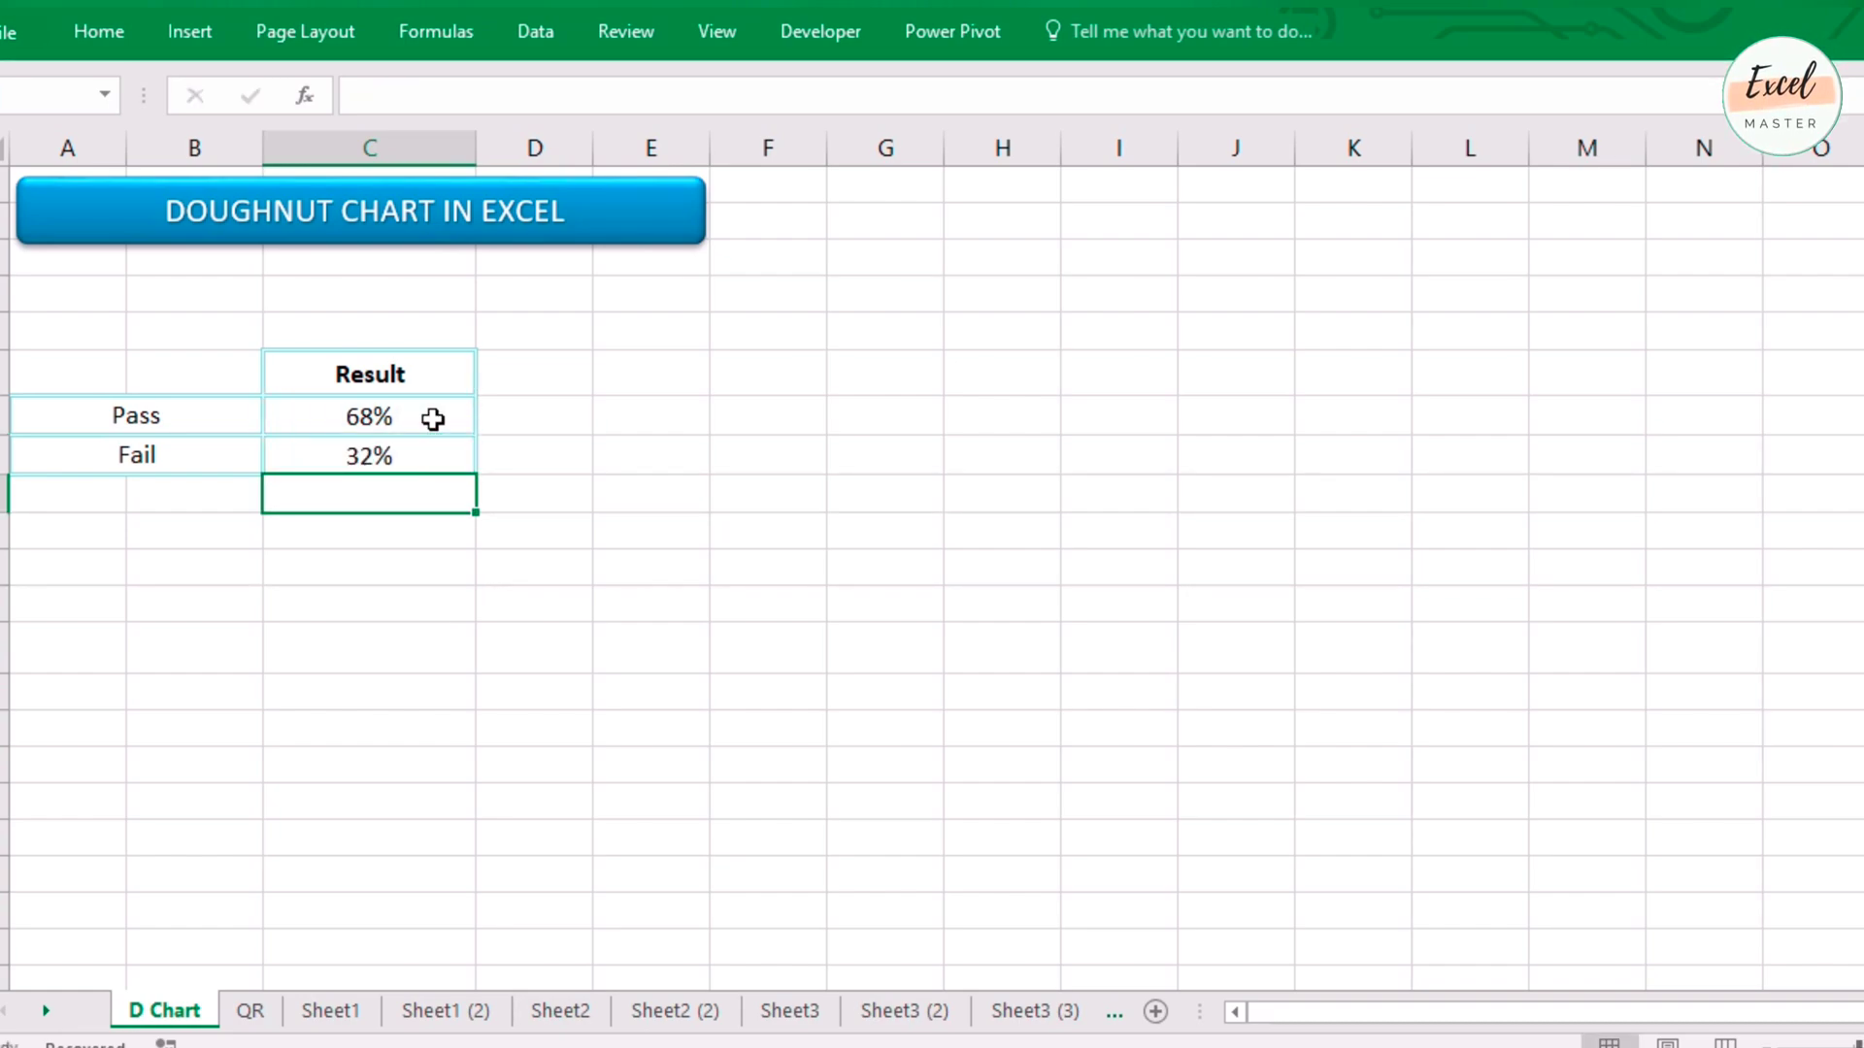
Step: Insert a doughnut chart from the Pass/Fail result table and move it to just below the Result header
{"action": "left_click", "coordinate": [460, 446]}
{"action": "left_click_drag", "start_coordinate": [236, 420], "coordinate": [331, 451]}
{"action": "left_click", "coordinate": [360, 497]}
{"action": "left_click", "coordinate": [367, 417]}
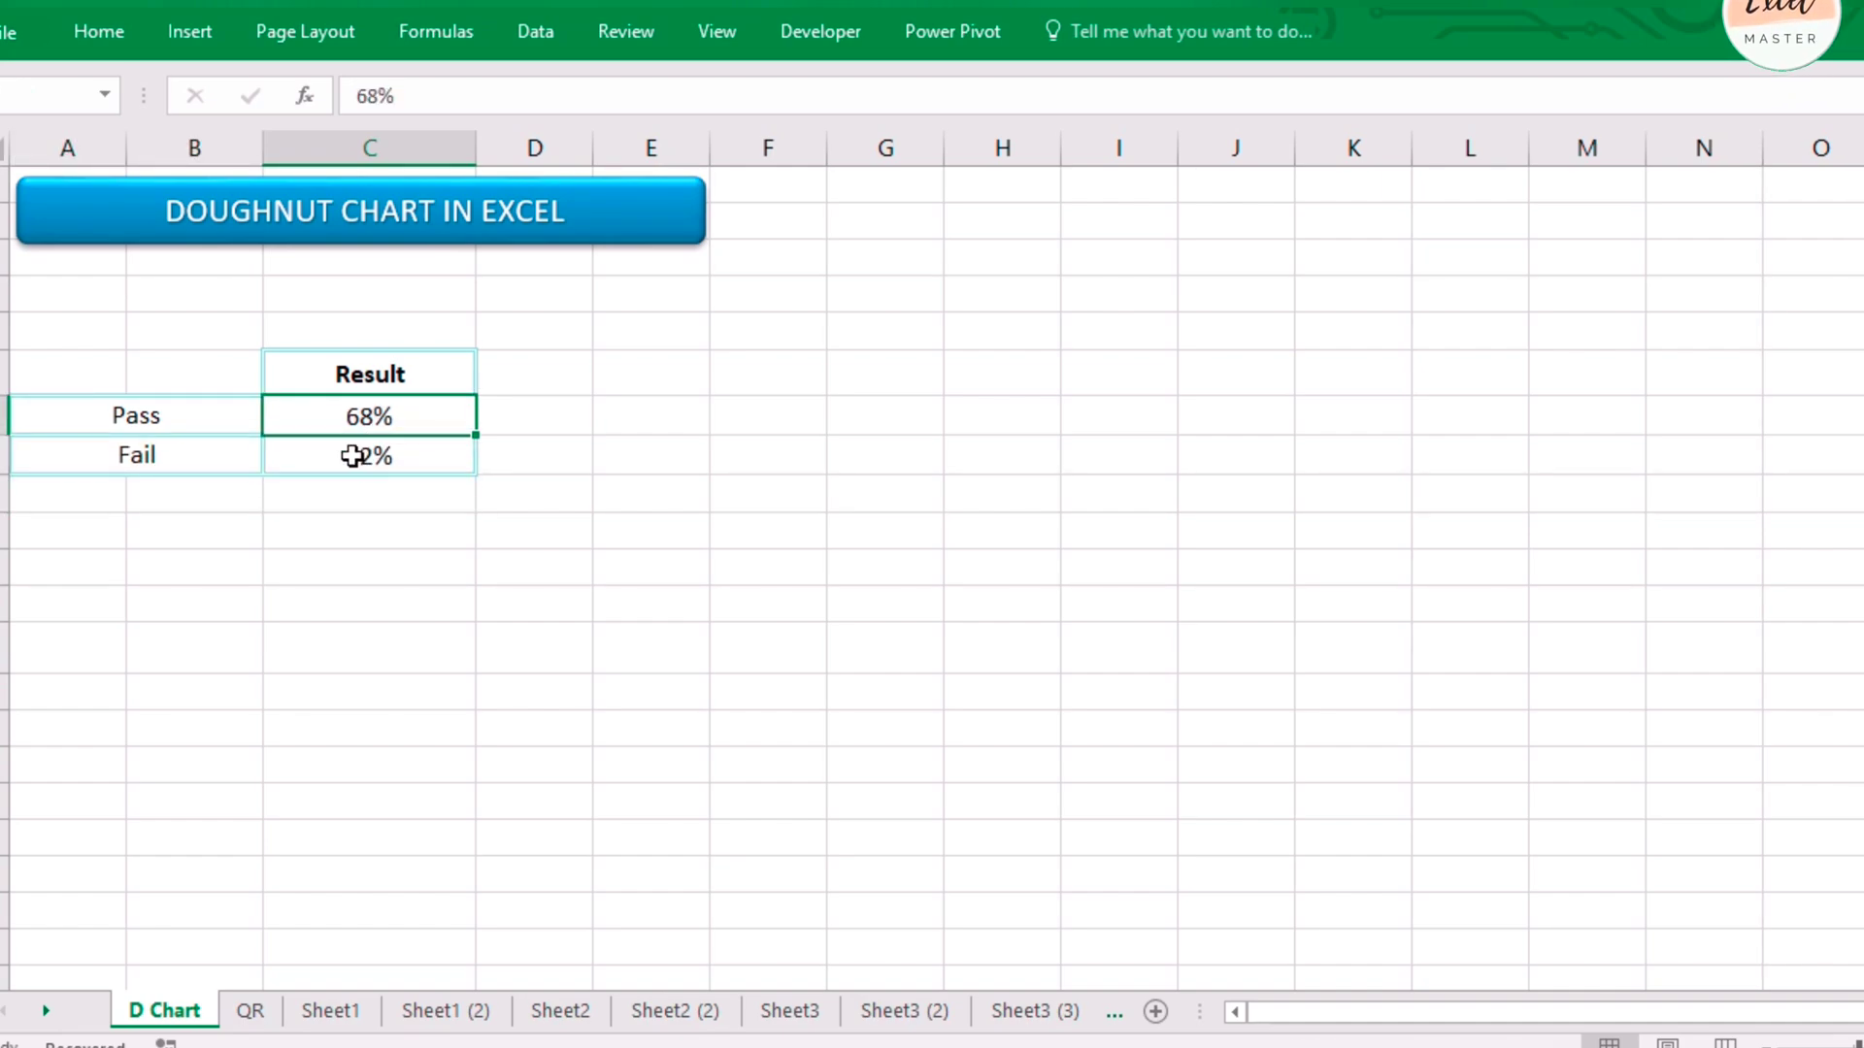
{"action": "left_click", "coordinate": [191, 41]}
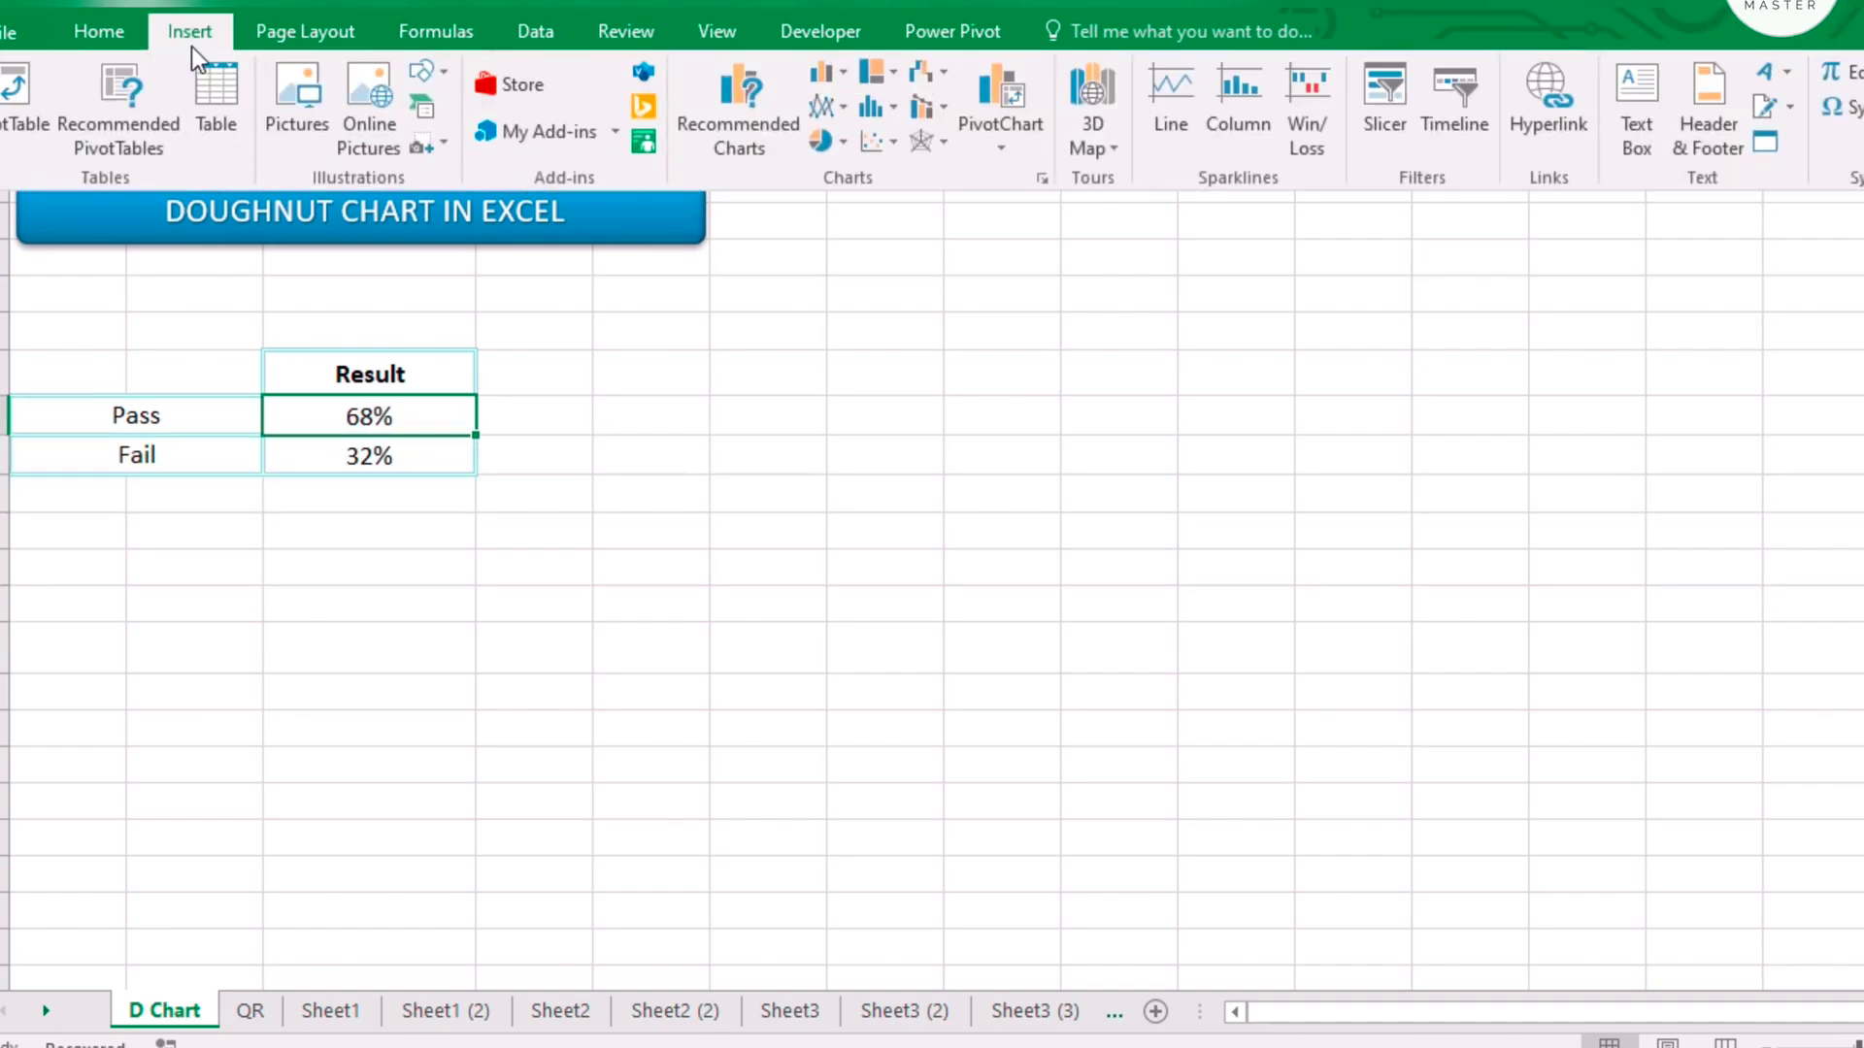
{"action": "left_click", "coordinate": [841, 152]}
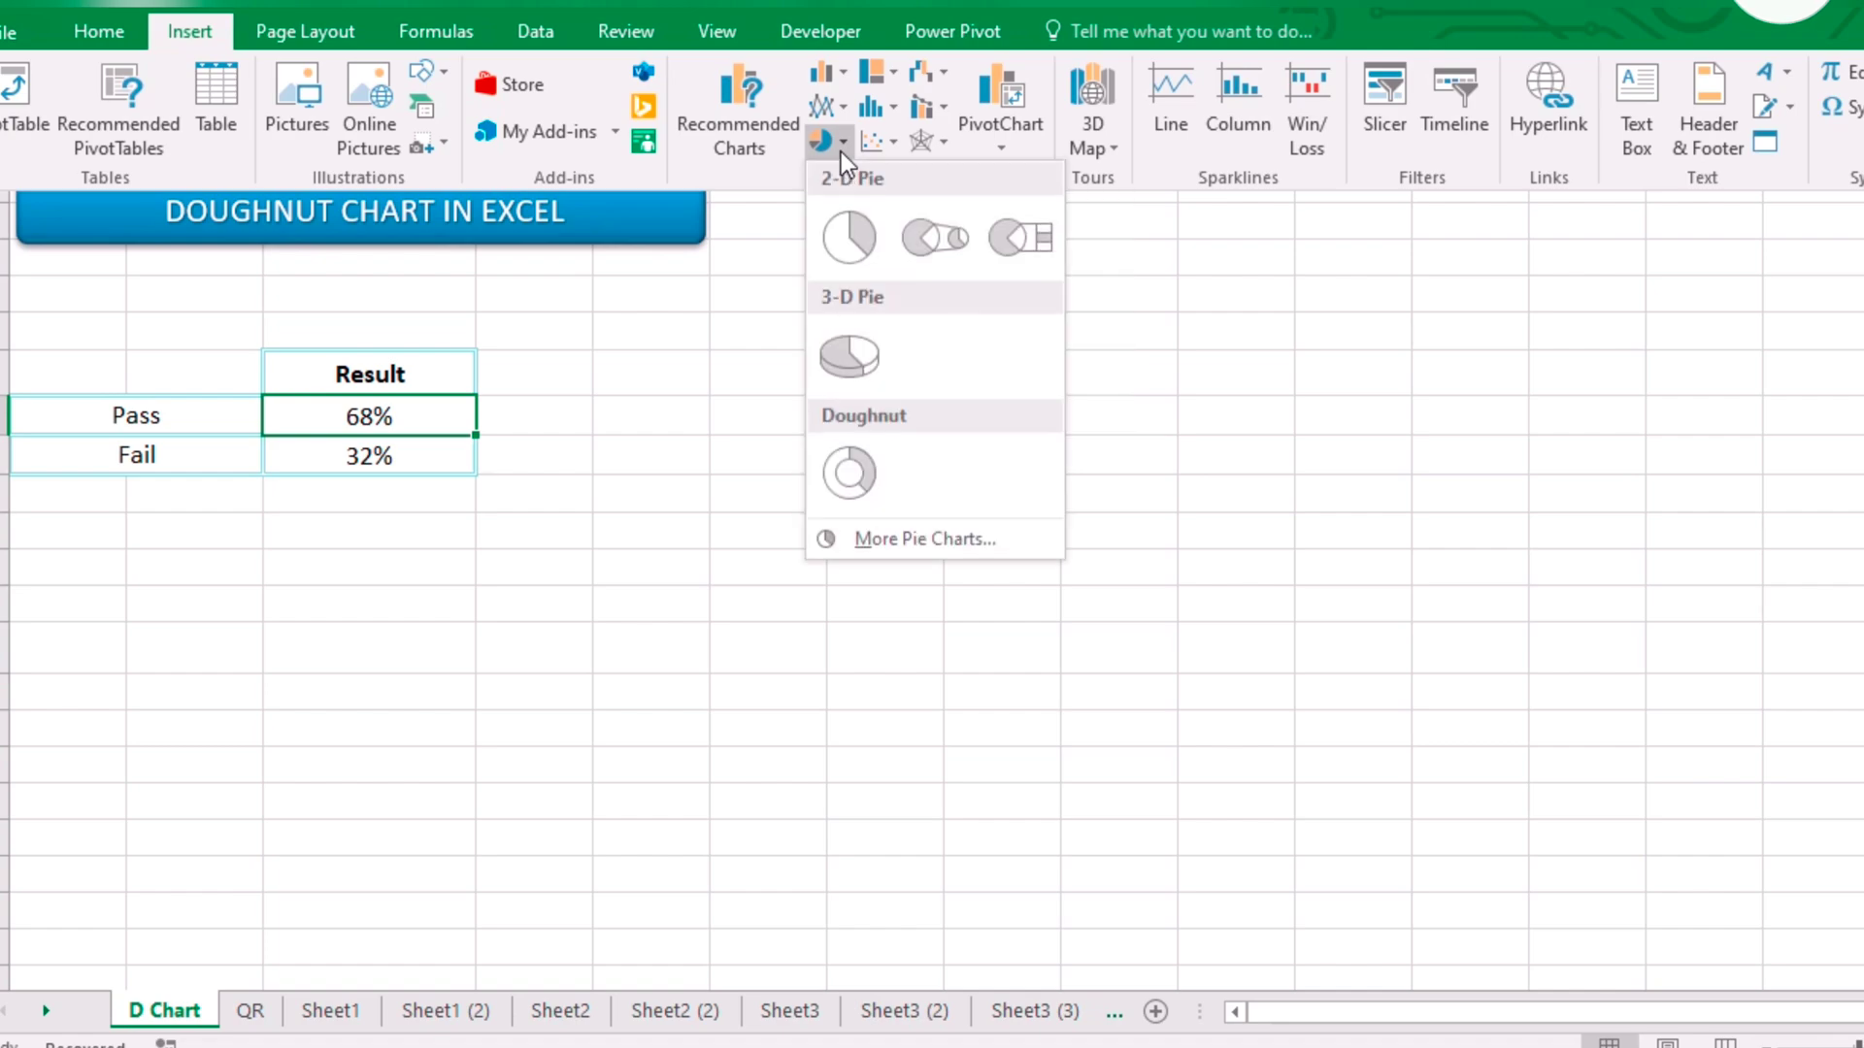
{"action": "left_click", "coordinate": [847, 476]}
{"action": "left_click_drag", "start_coordinate": [845, 378], "coordinate": [461, 439]}
Step: Delete the title and the legend from the doughnut chart
{"action": "left_click", "coordinate": [597, 430]}
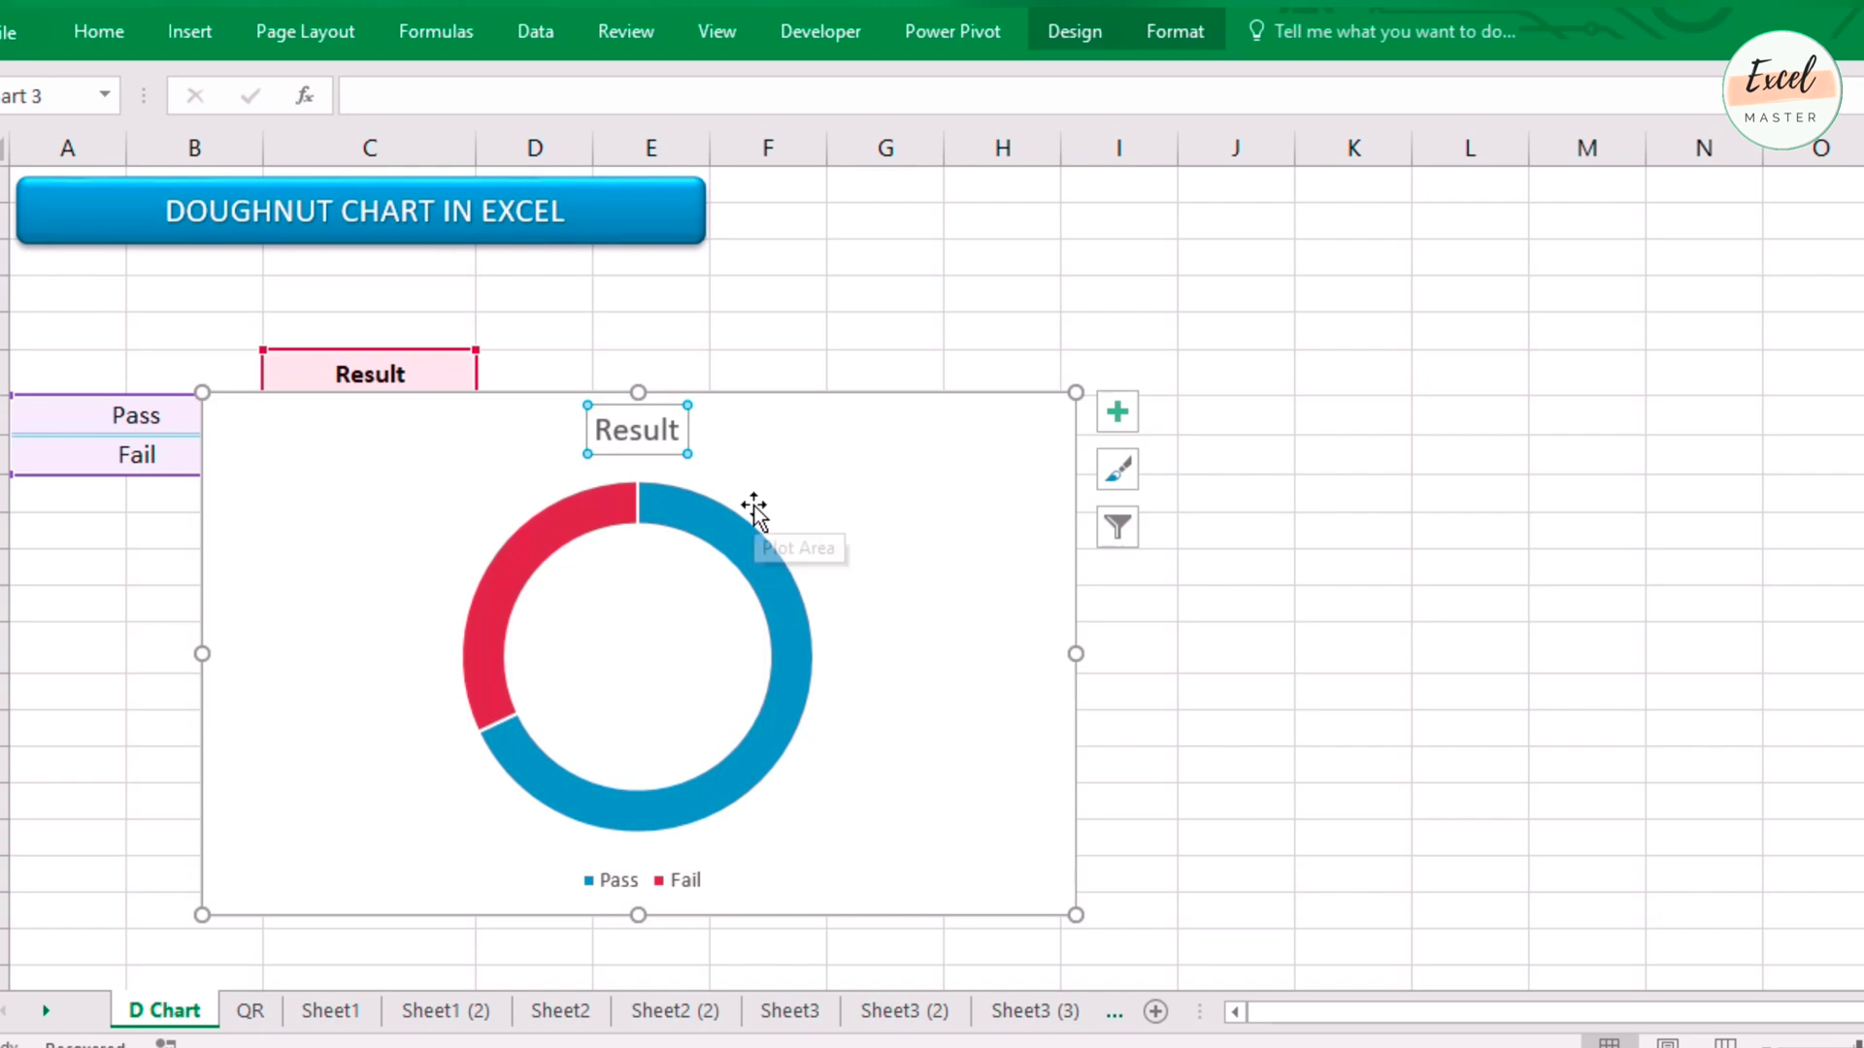
{"action": "key", "text": "Delete"}
{"action": "left_click", "coordinate": [679, 881]}
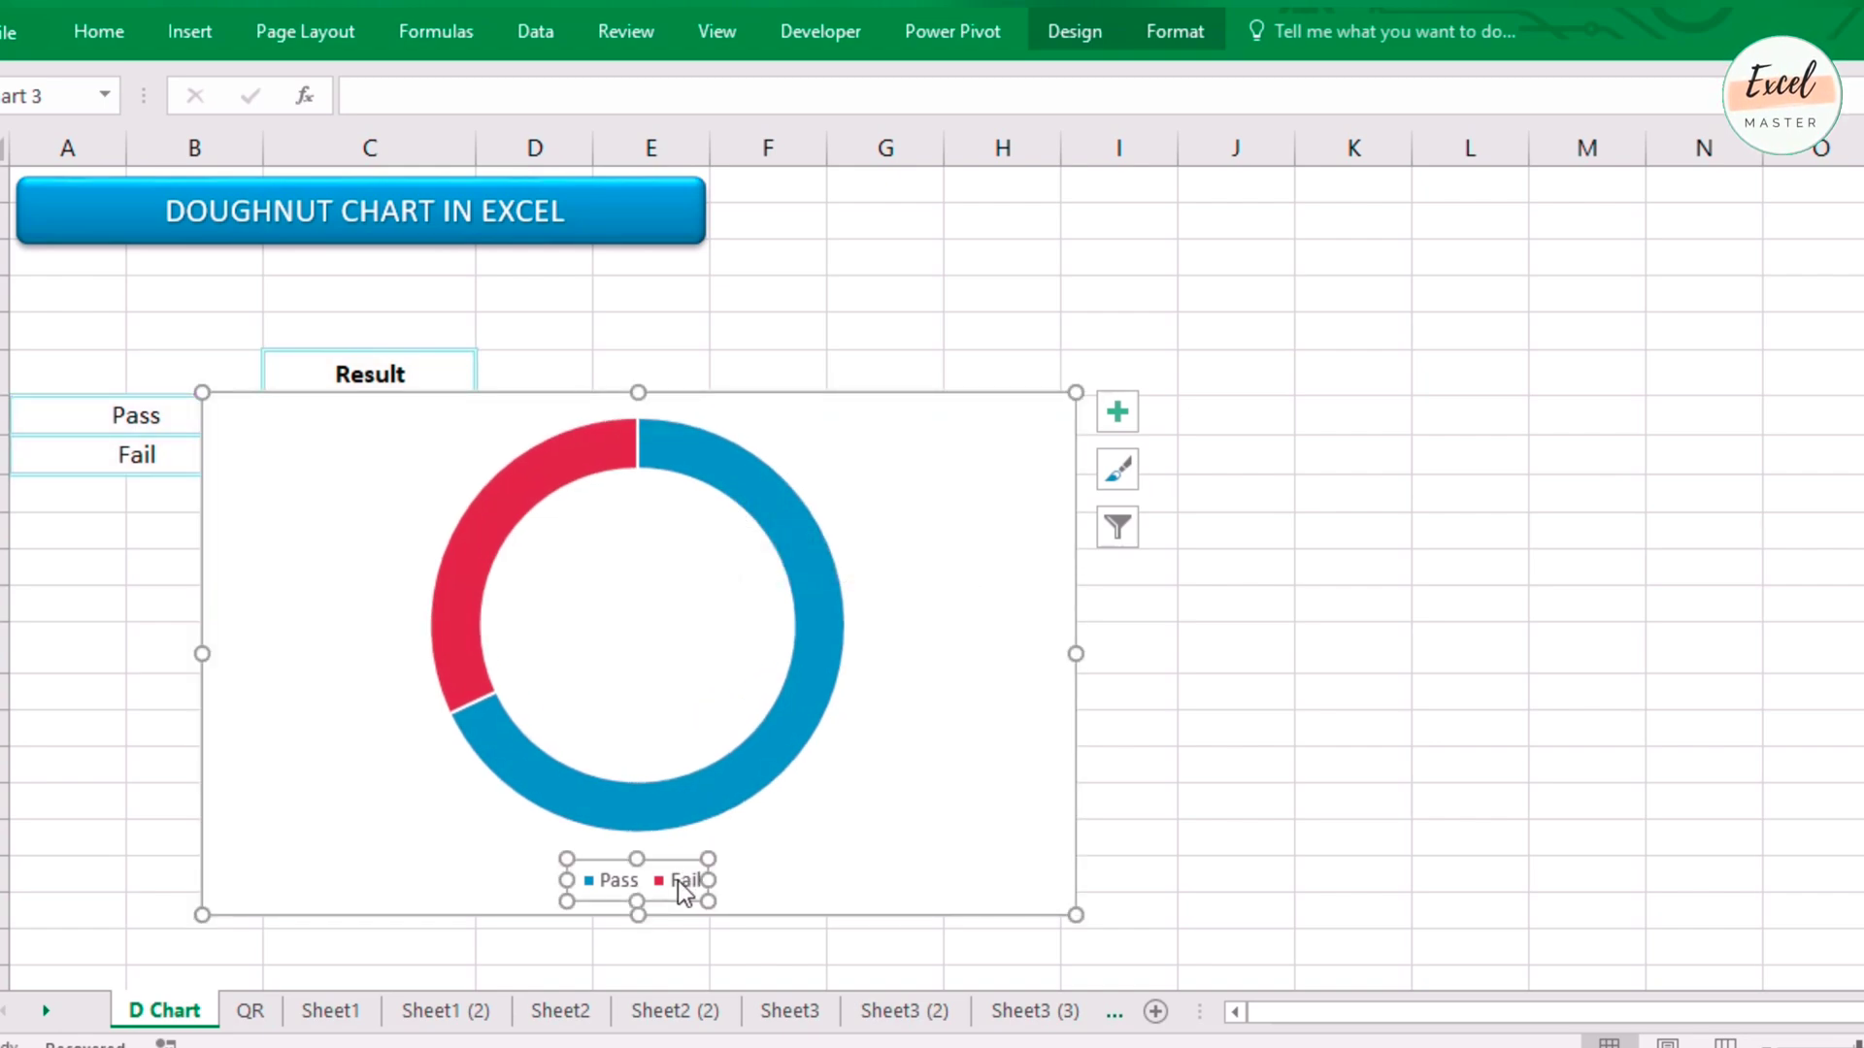
{"action": "key", "text": "Delete"}
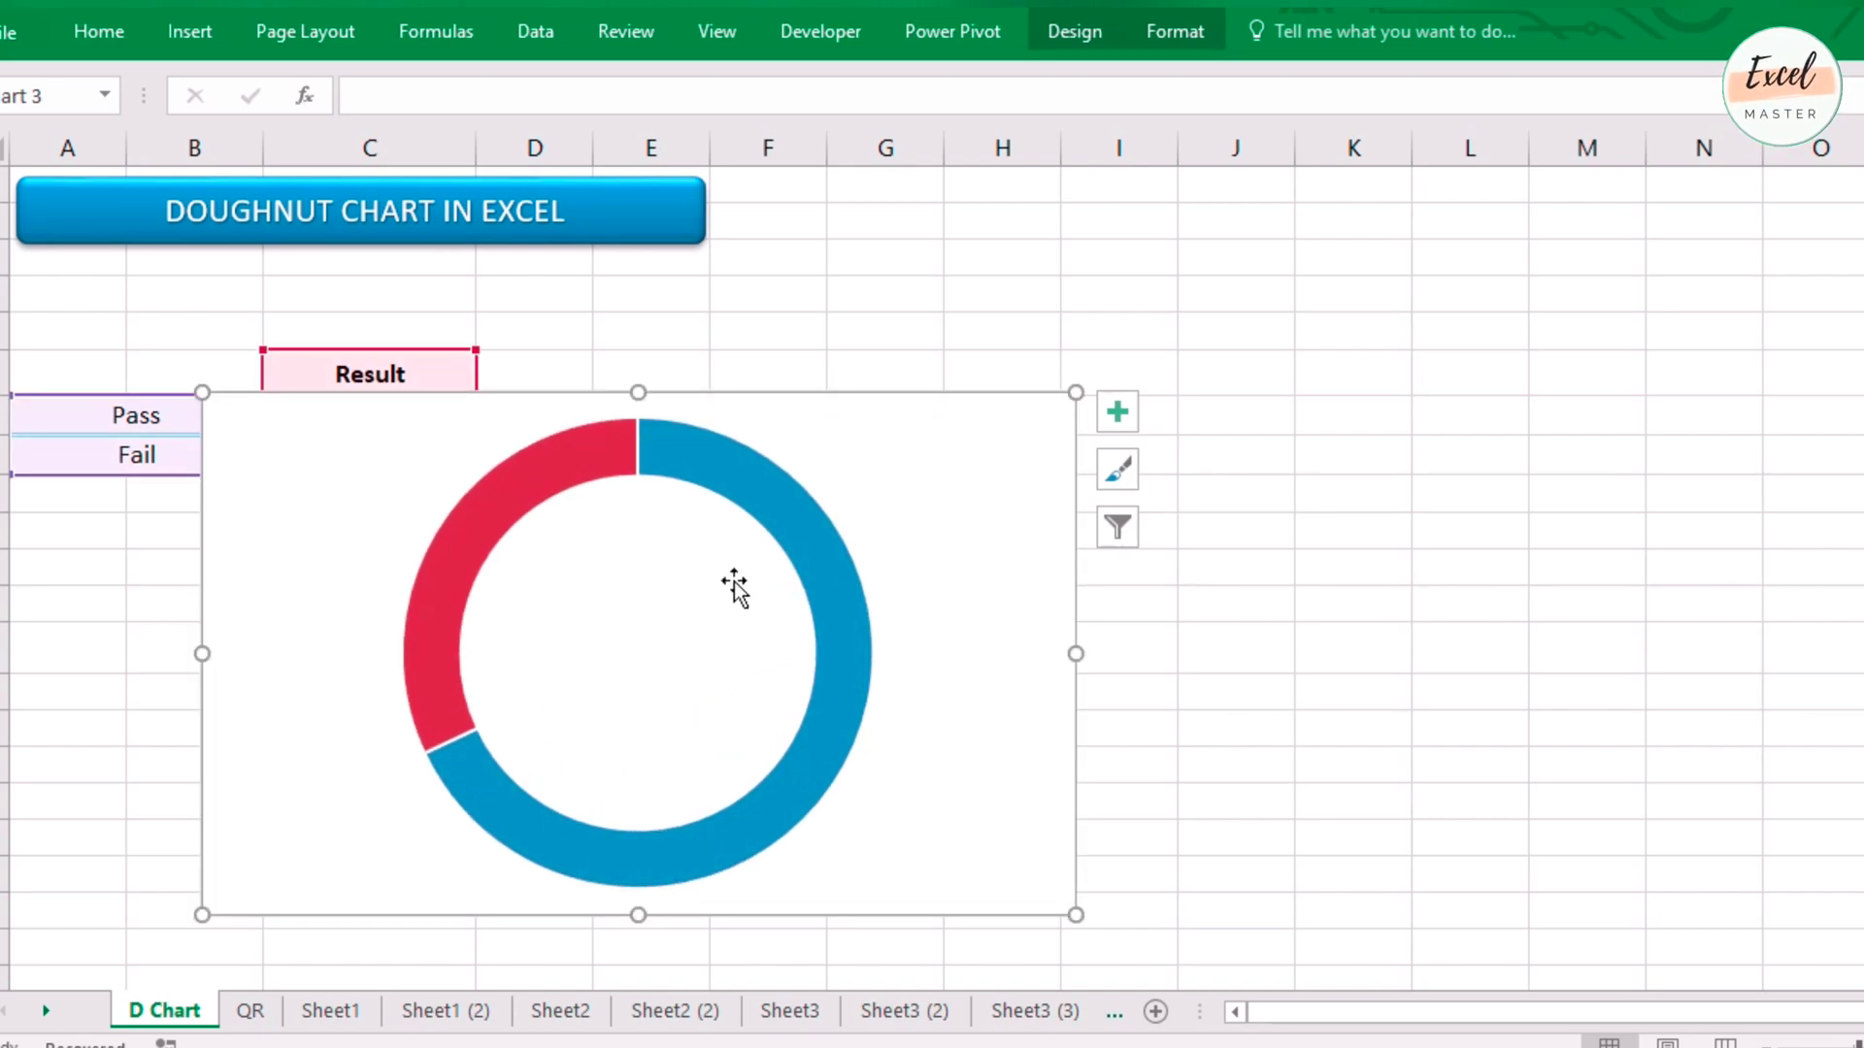
Step: Apply the chart style with a thick ring, grey gradient background and dark percentage labels to the doughnut chart
{"action": "left_click", "coordinate": [670, 590]}
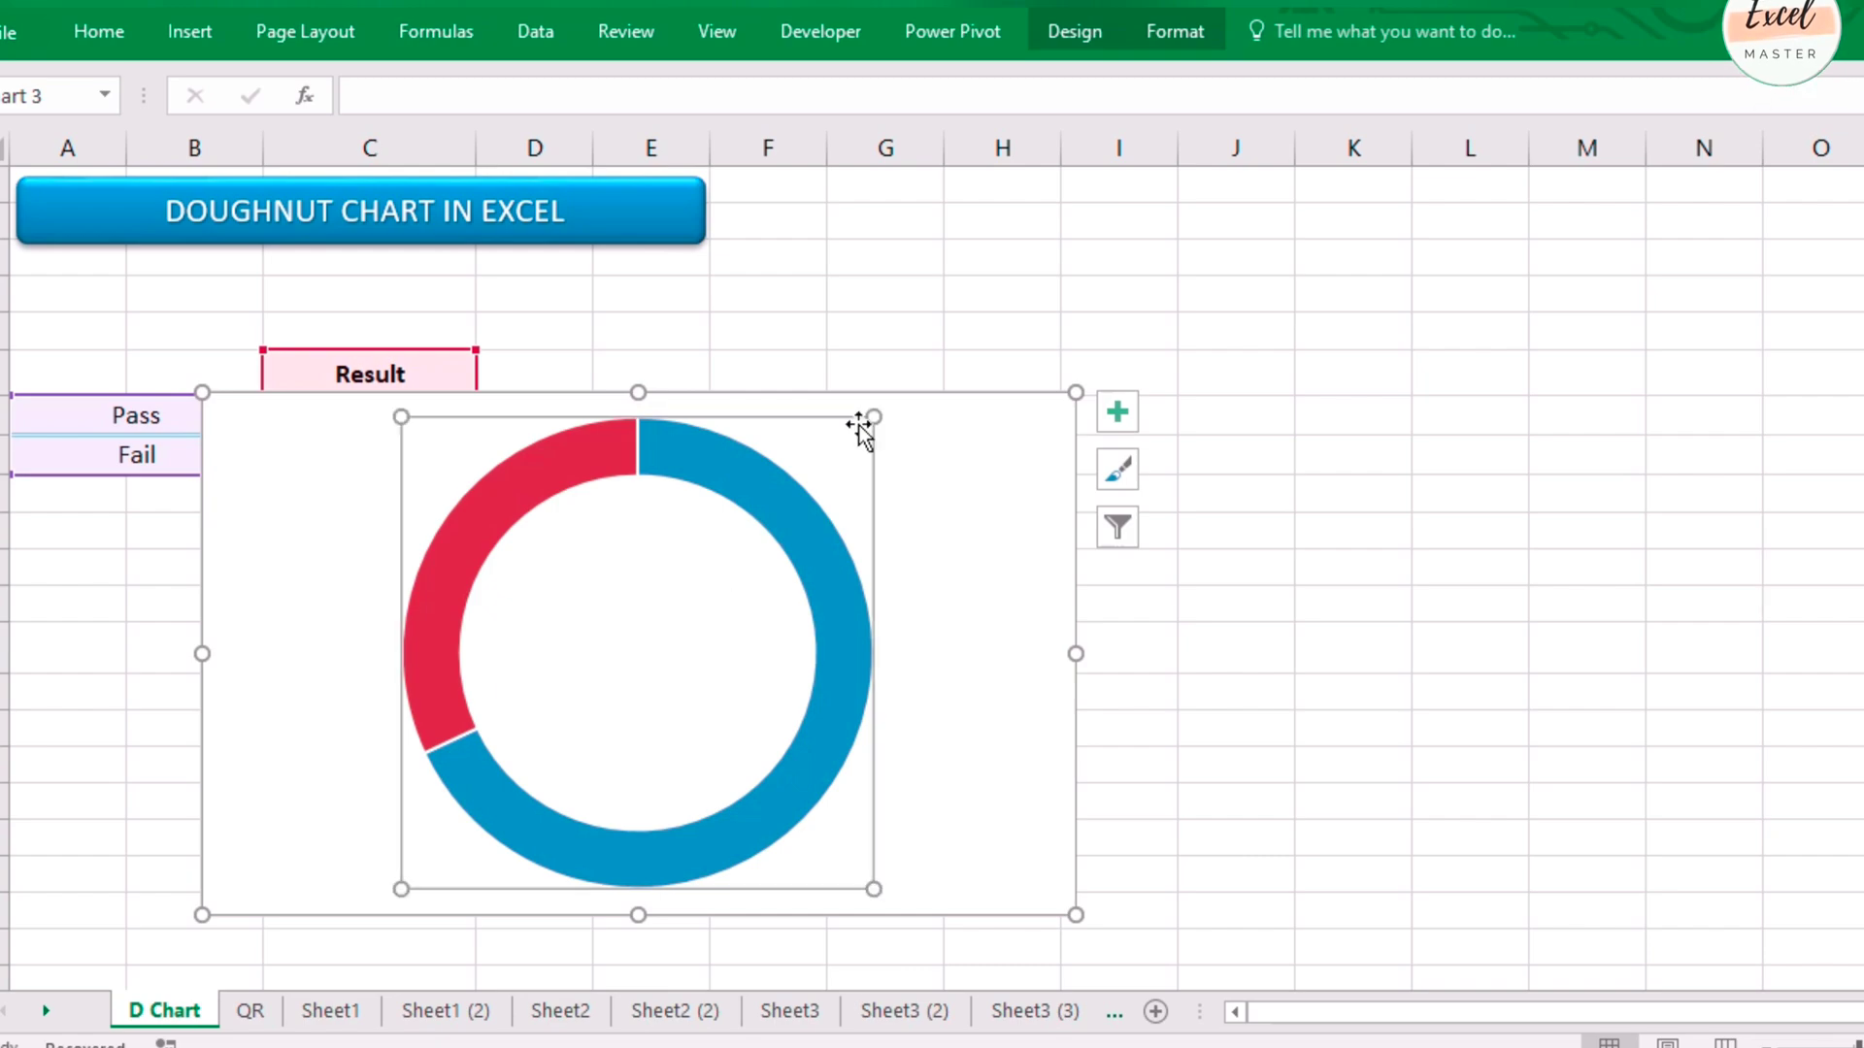
{"action": "left_click", "coordinate": [1064, 29]}
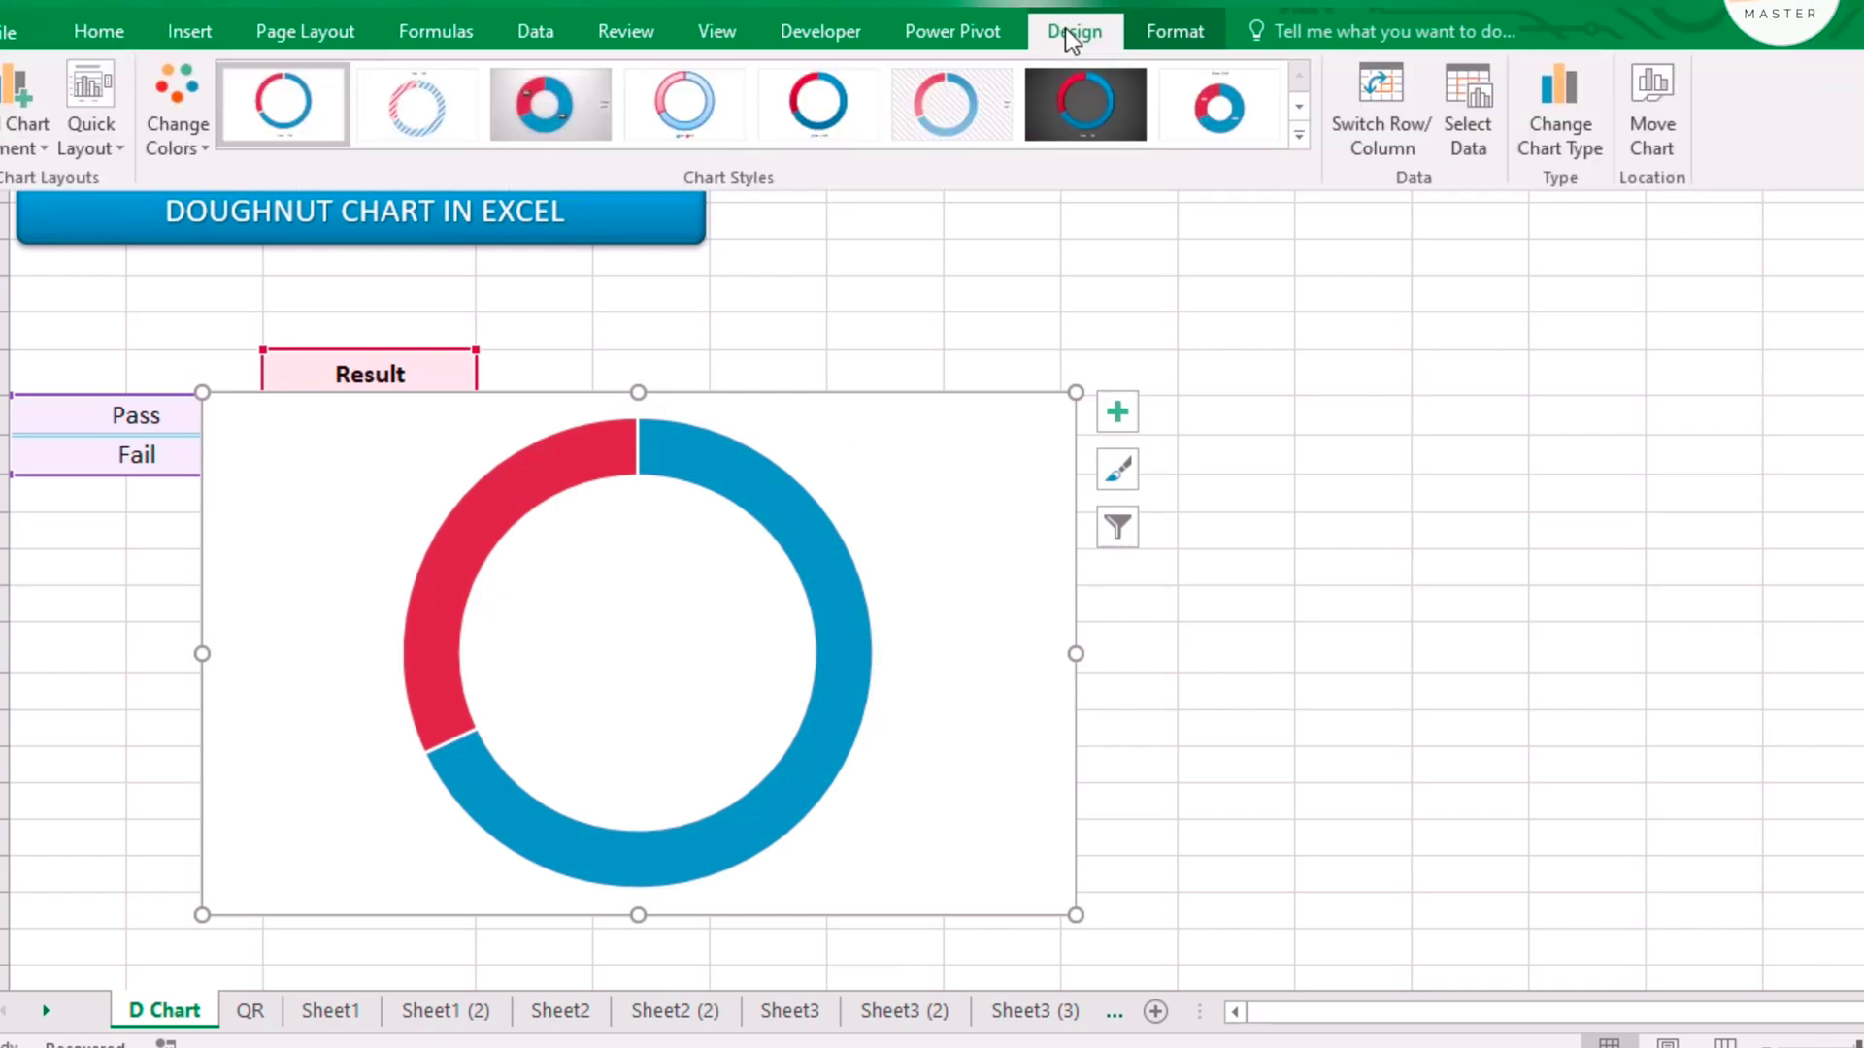
{"action": "left_click", "coordinate": [1300, 135]}
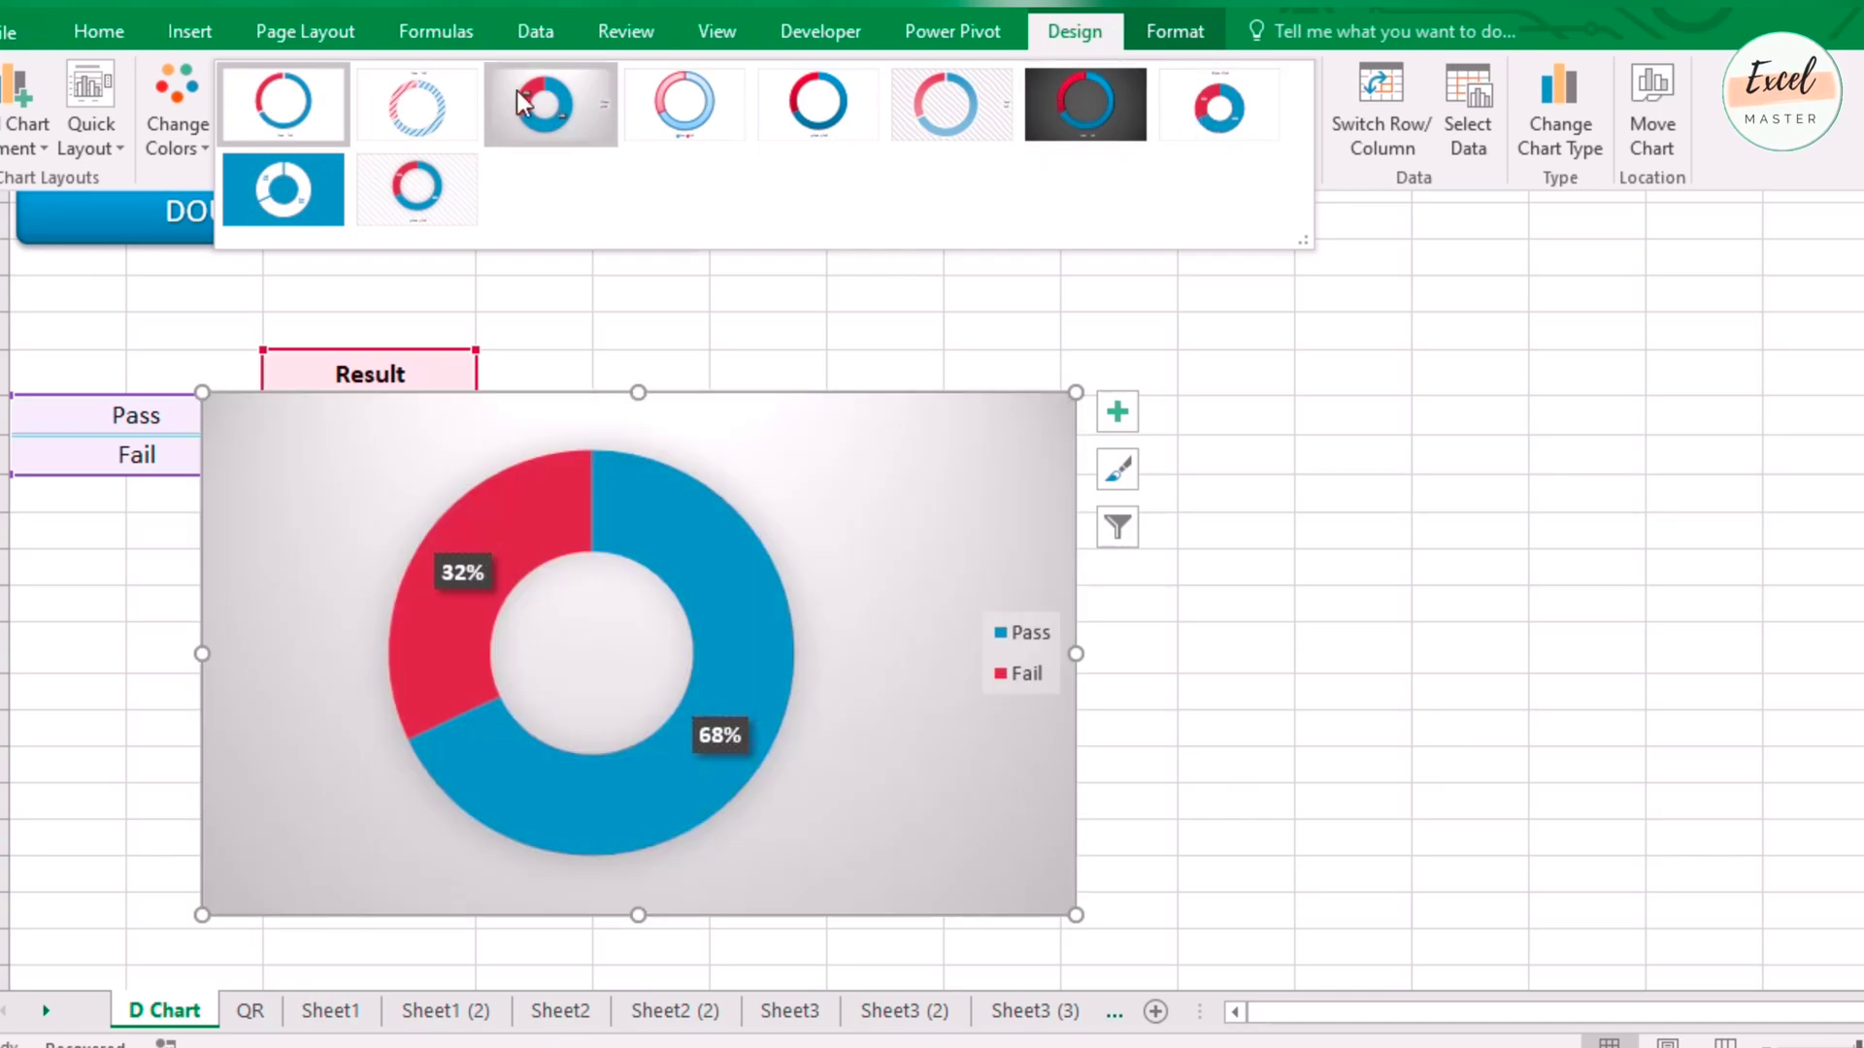
{"action": "left_click", "coordinate": [567, 114]}
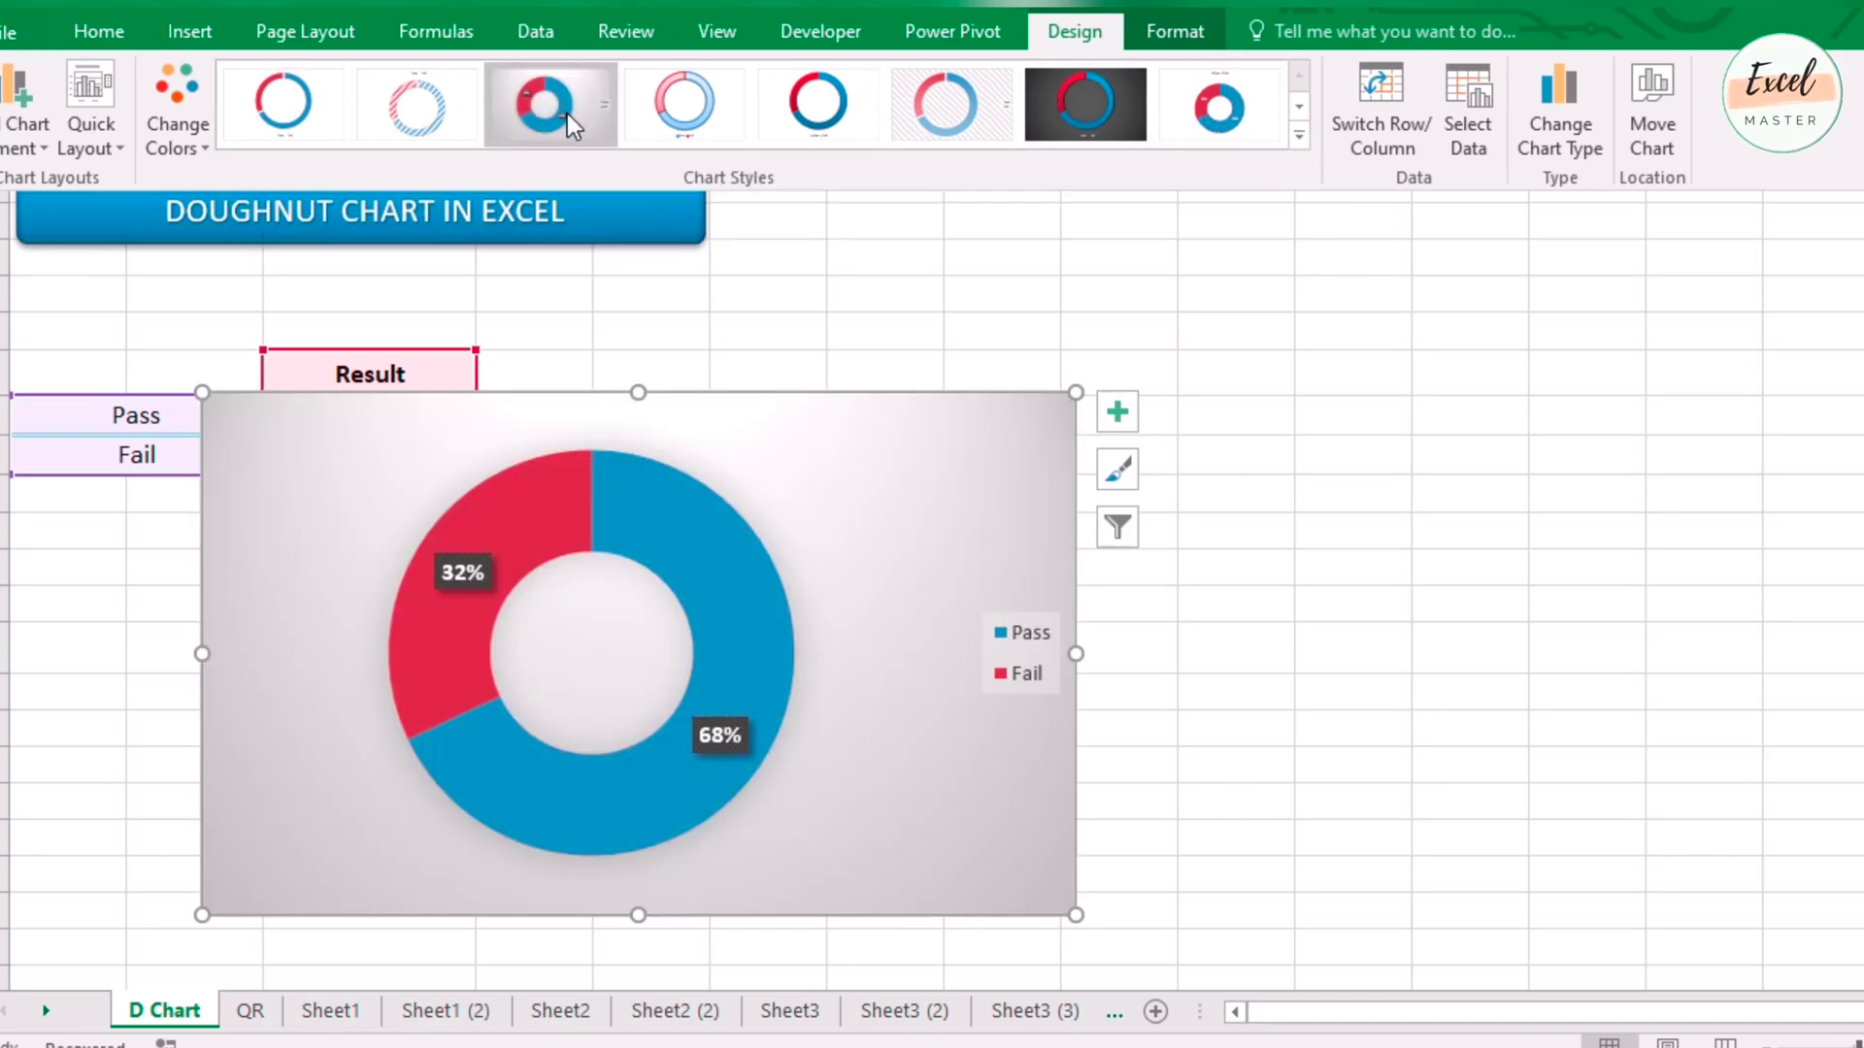
Step: Format the chart's plot area with Automatic fill and No line as its border
{"action": "left_click", "coordinate": [783, 451]}
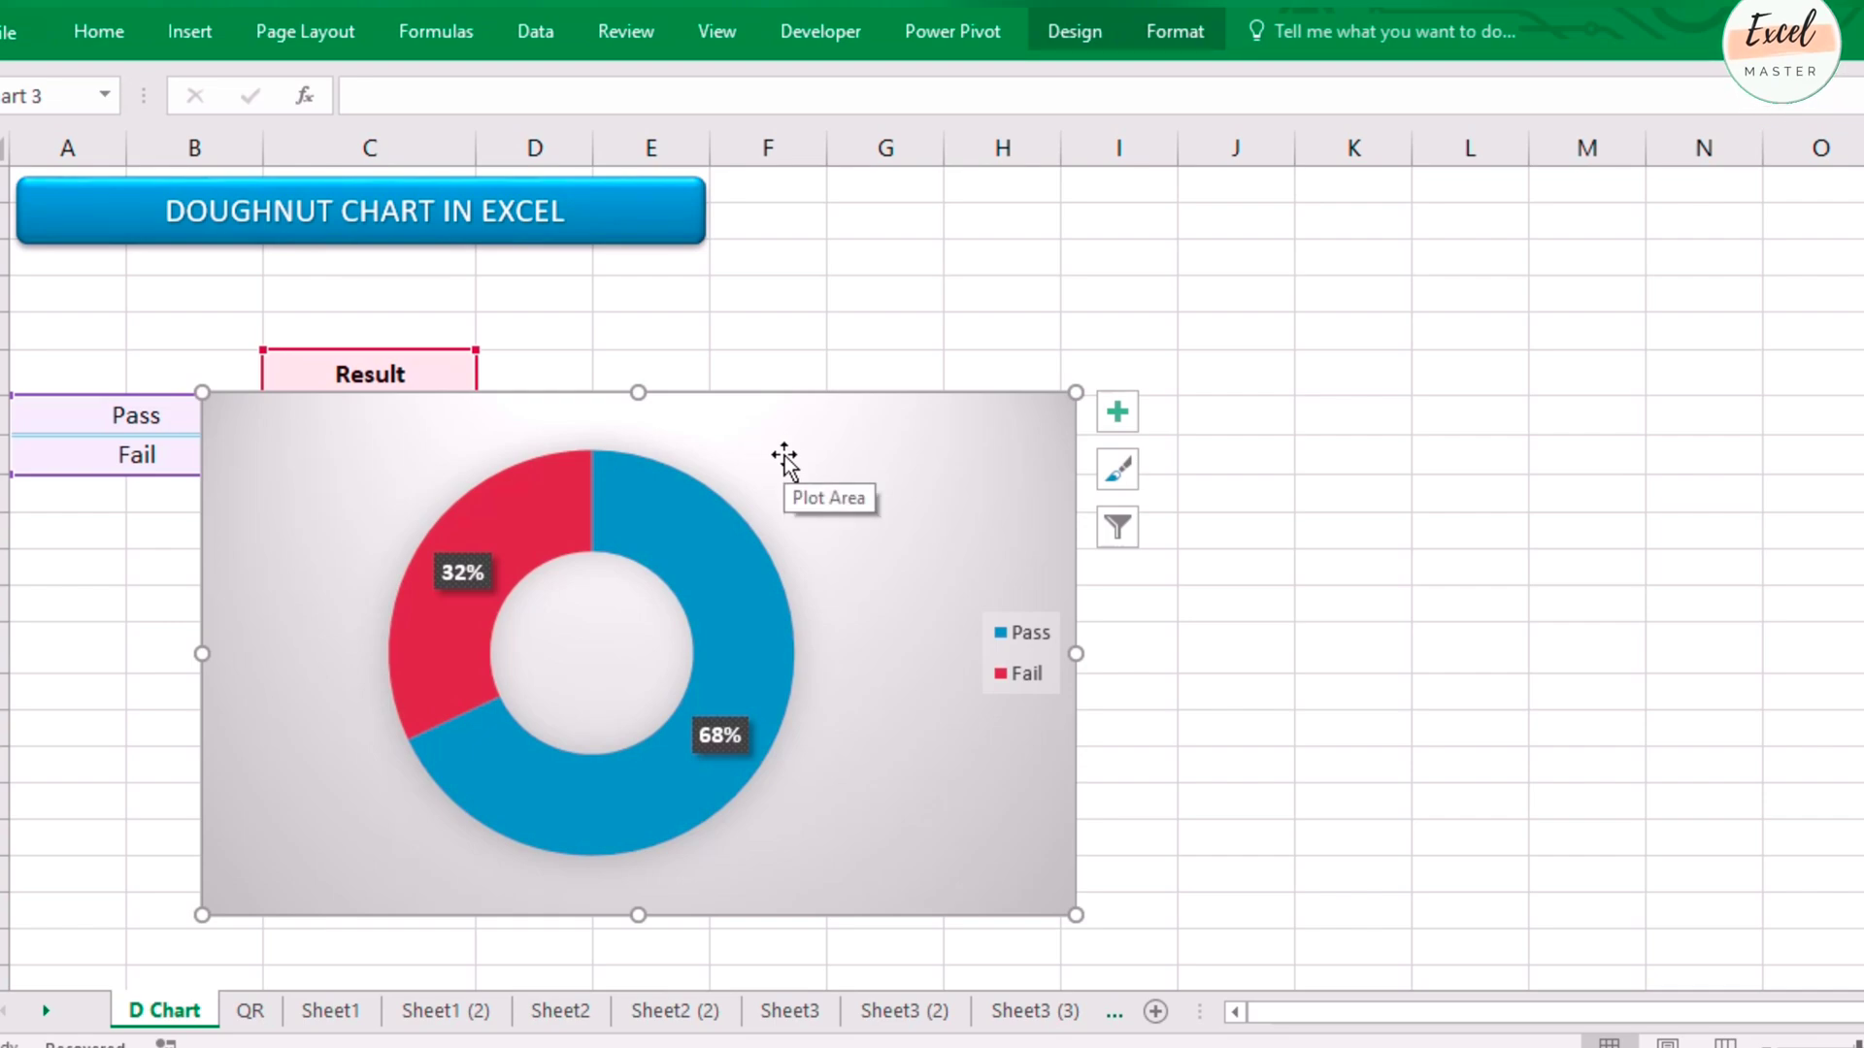
{"action": "right_click", "coordinate": [784, 456]}
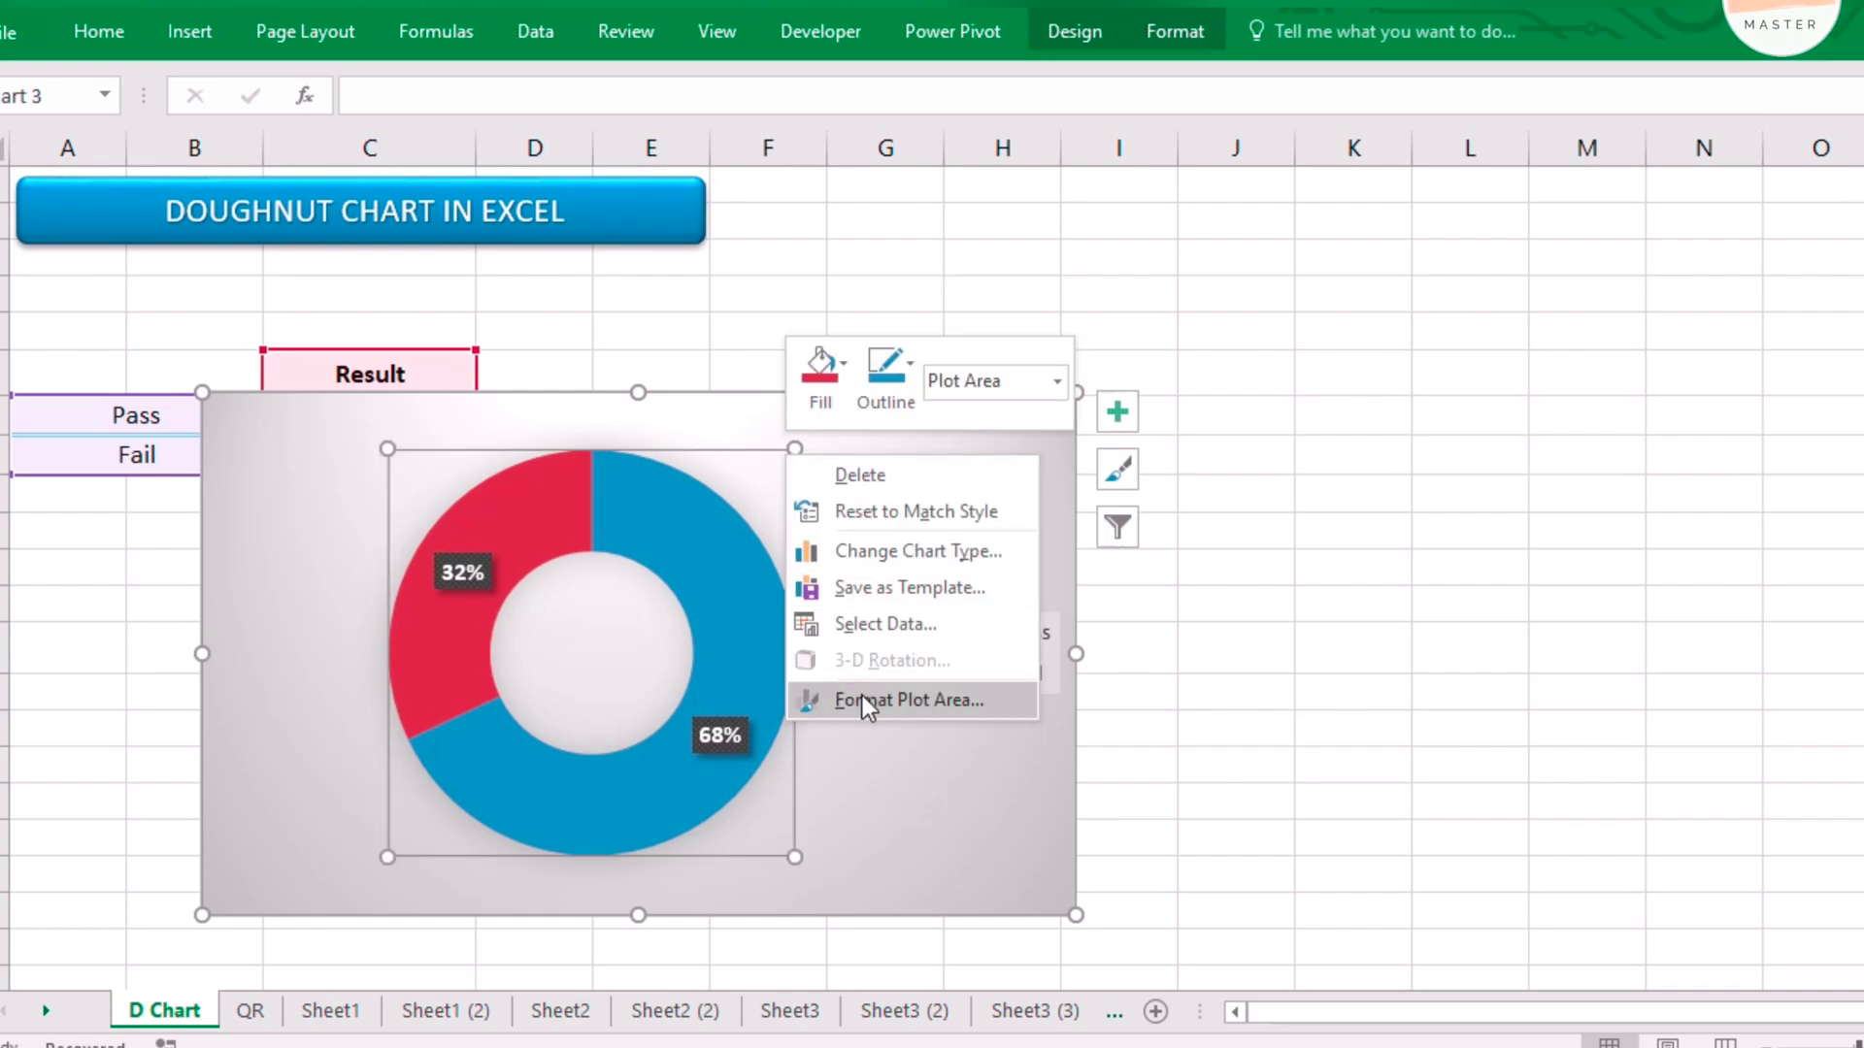
{"action": "left_click", "coordinate": [941, 702]}
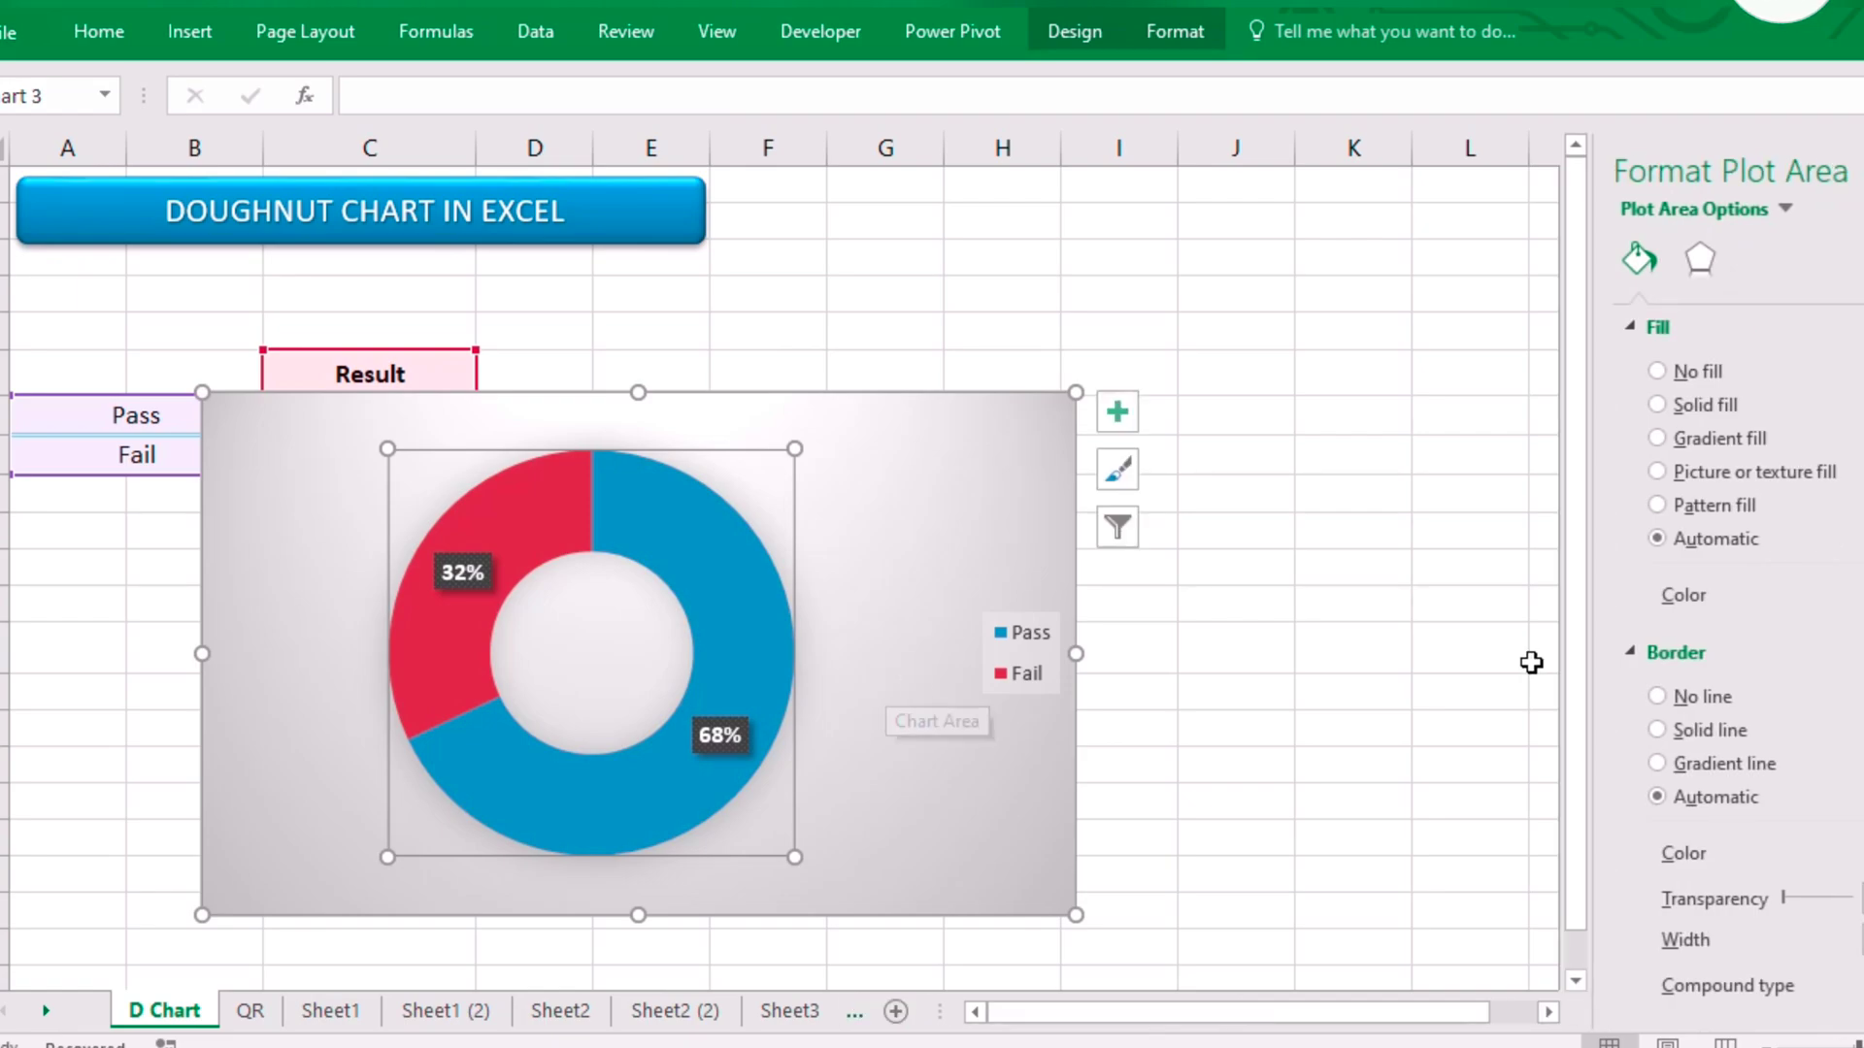
{"action": "left_click", "coordinate": [1659, 407]}
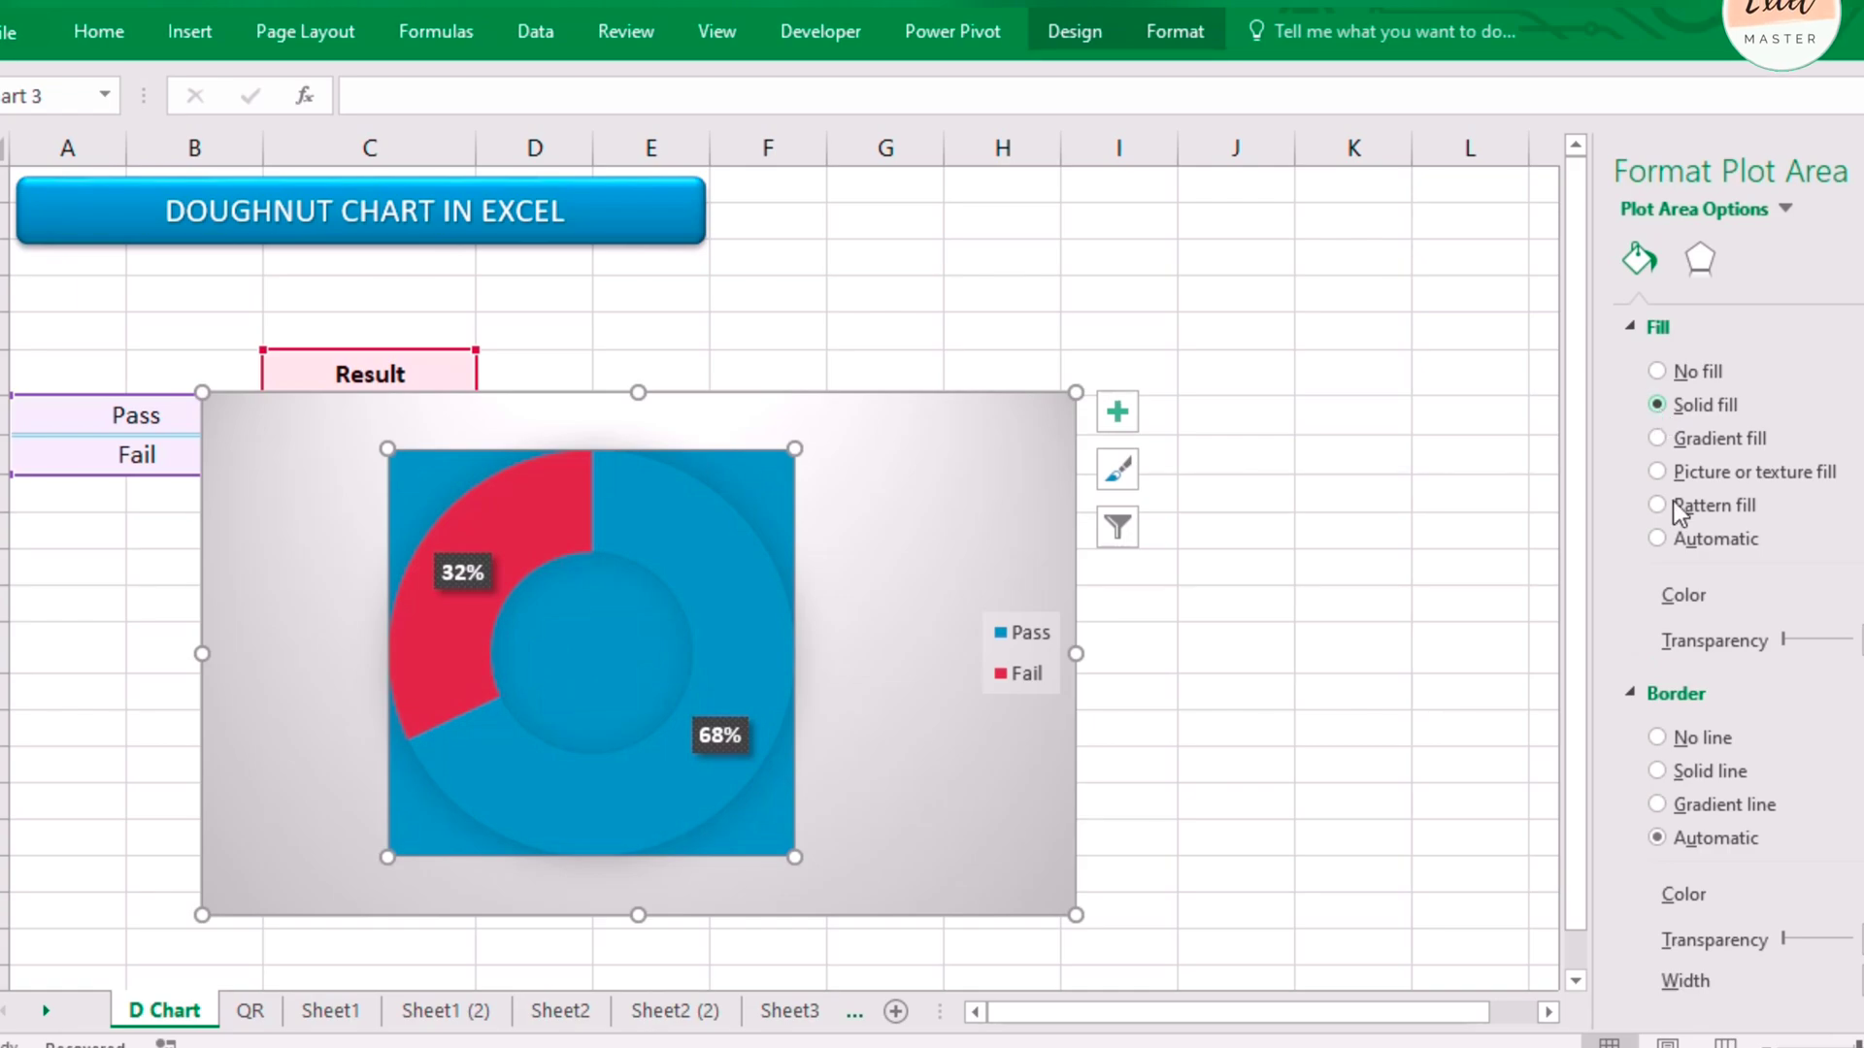
{"action": "left_click", "coordinate": [1664, 539]}
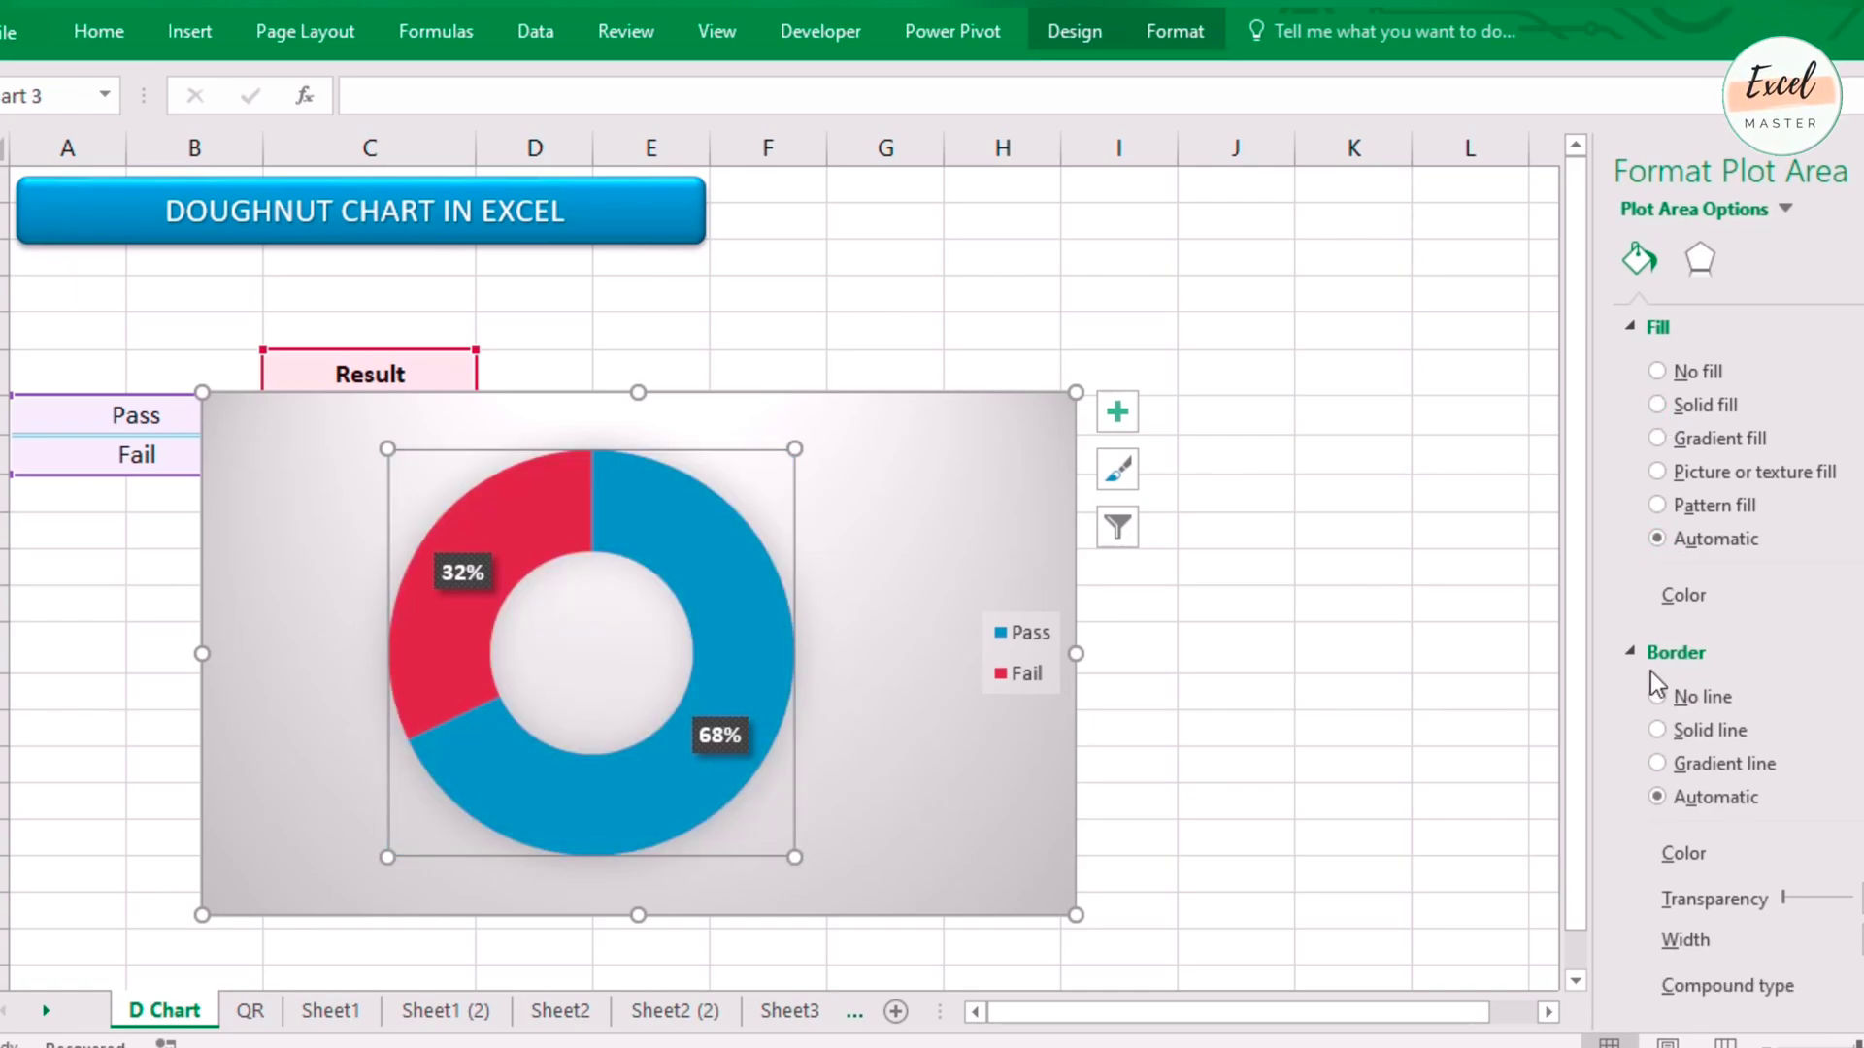
{"action": "left_click", "coordinate": [1662, 726]}
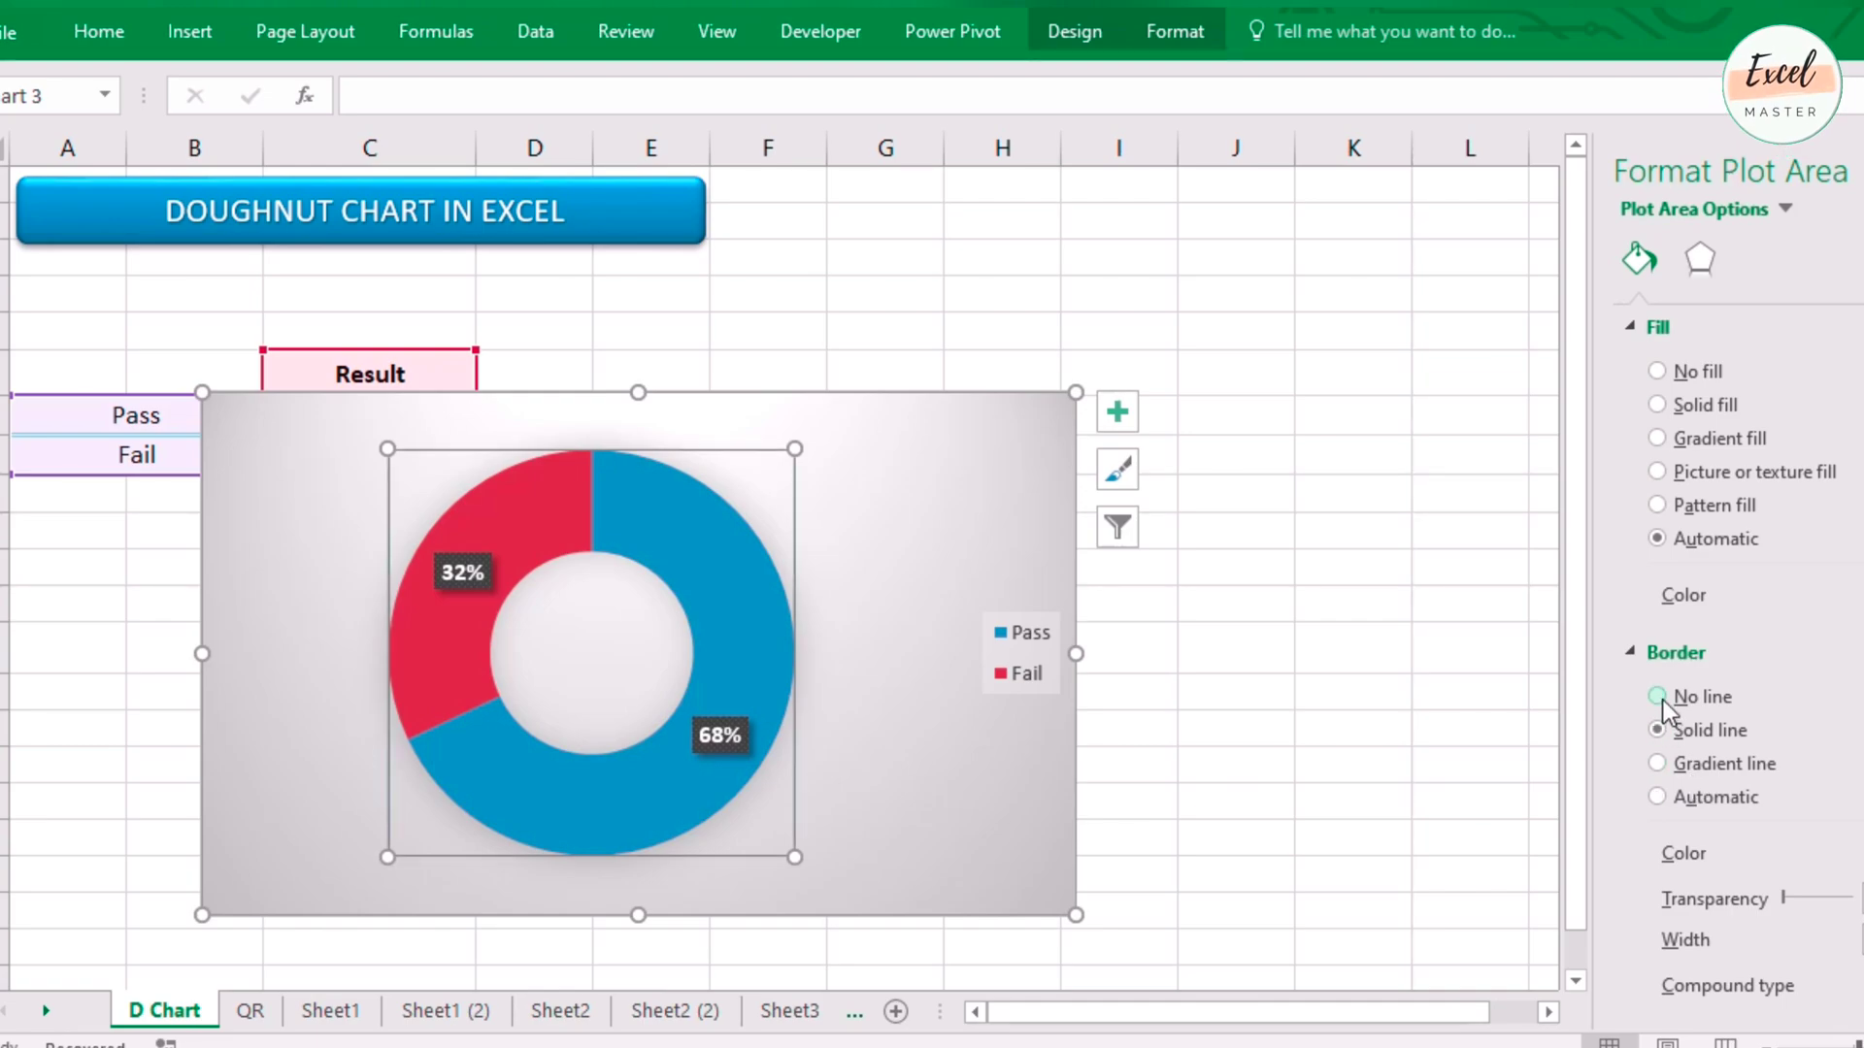
{"action": "left_click", "coordinate": [1657, 696]}
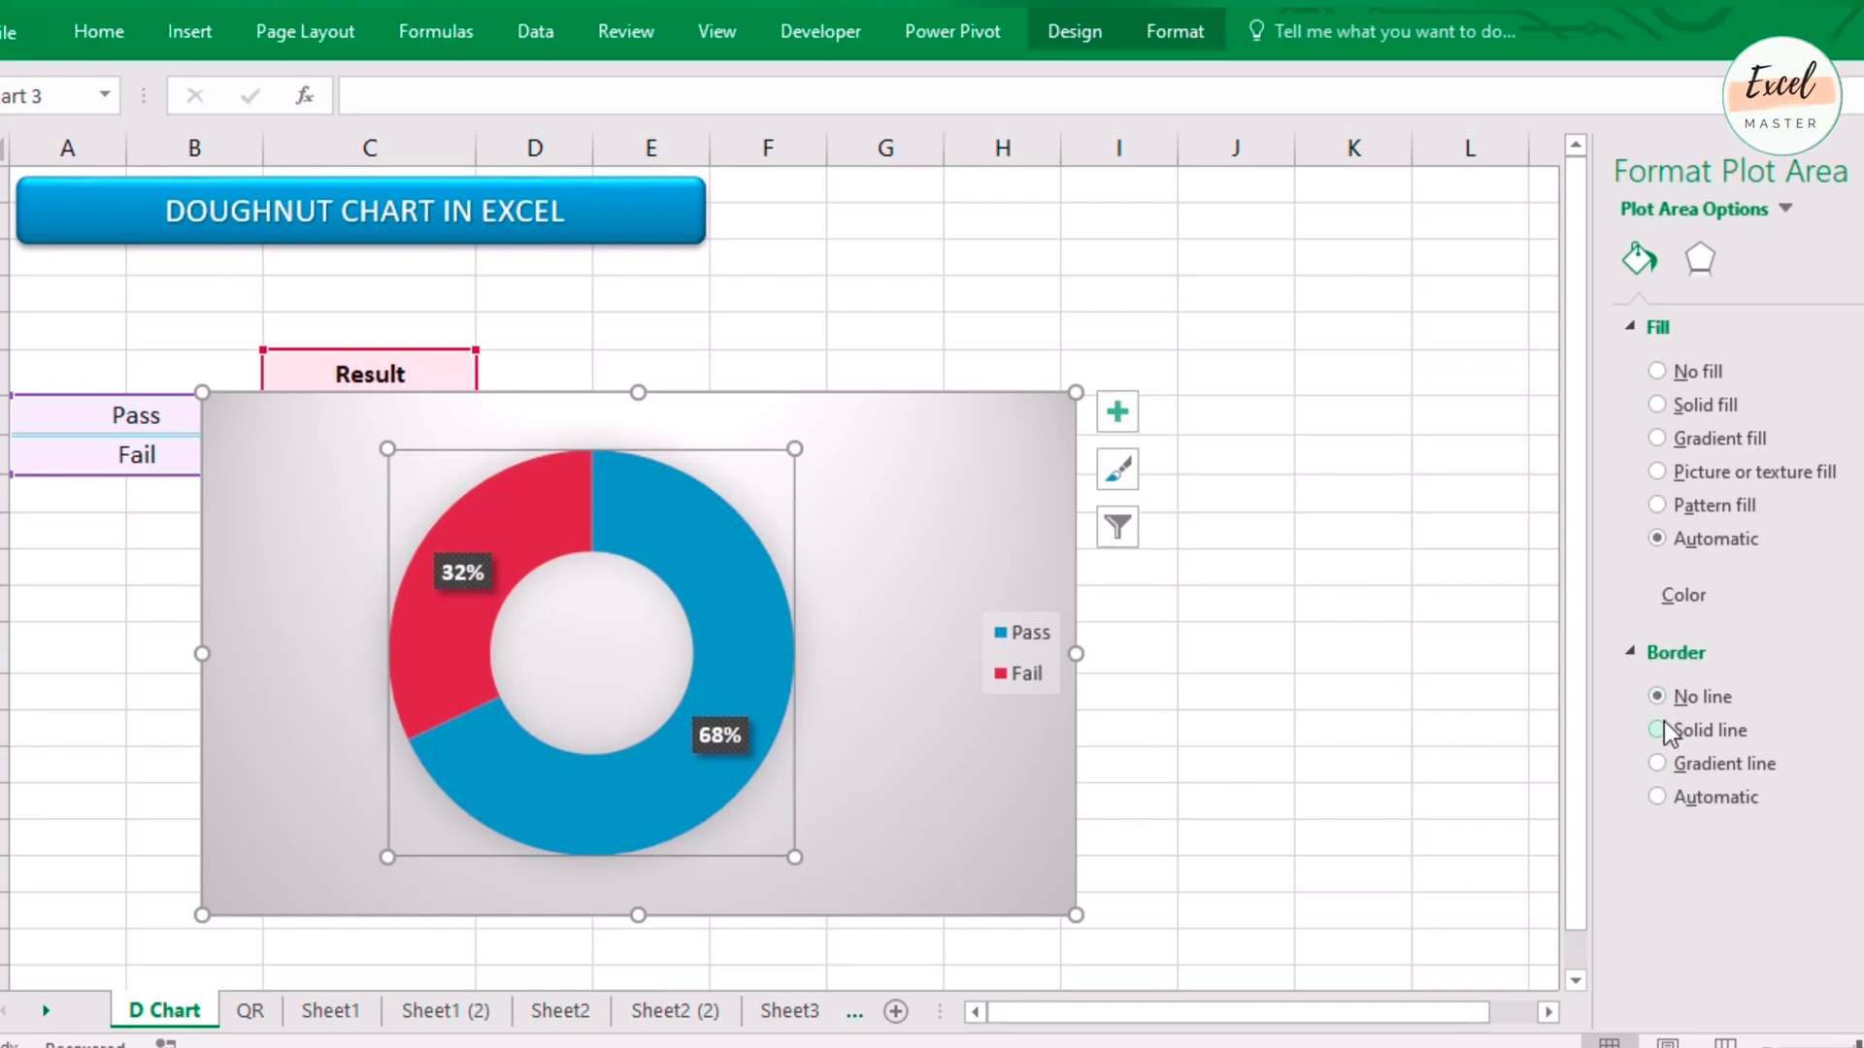
Step: Delete the Pass/Fail legend from the restyled doughnut chart
{"action": "left_click", "coordinate": [1204, 660]}
{"action": "left_click", "coordinate": [1016, 673]}
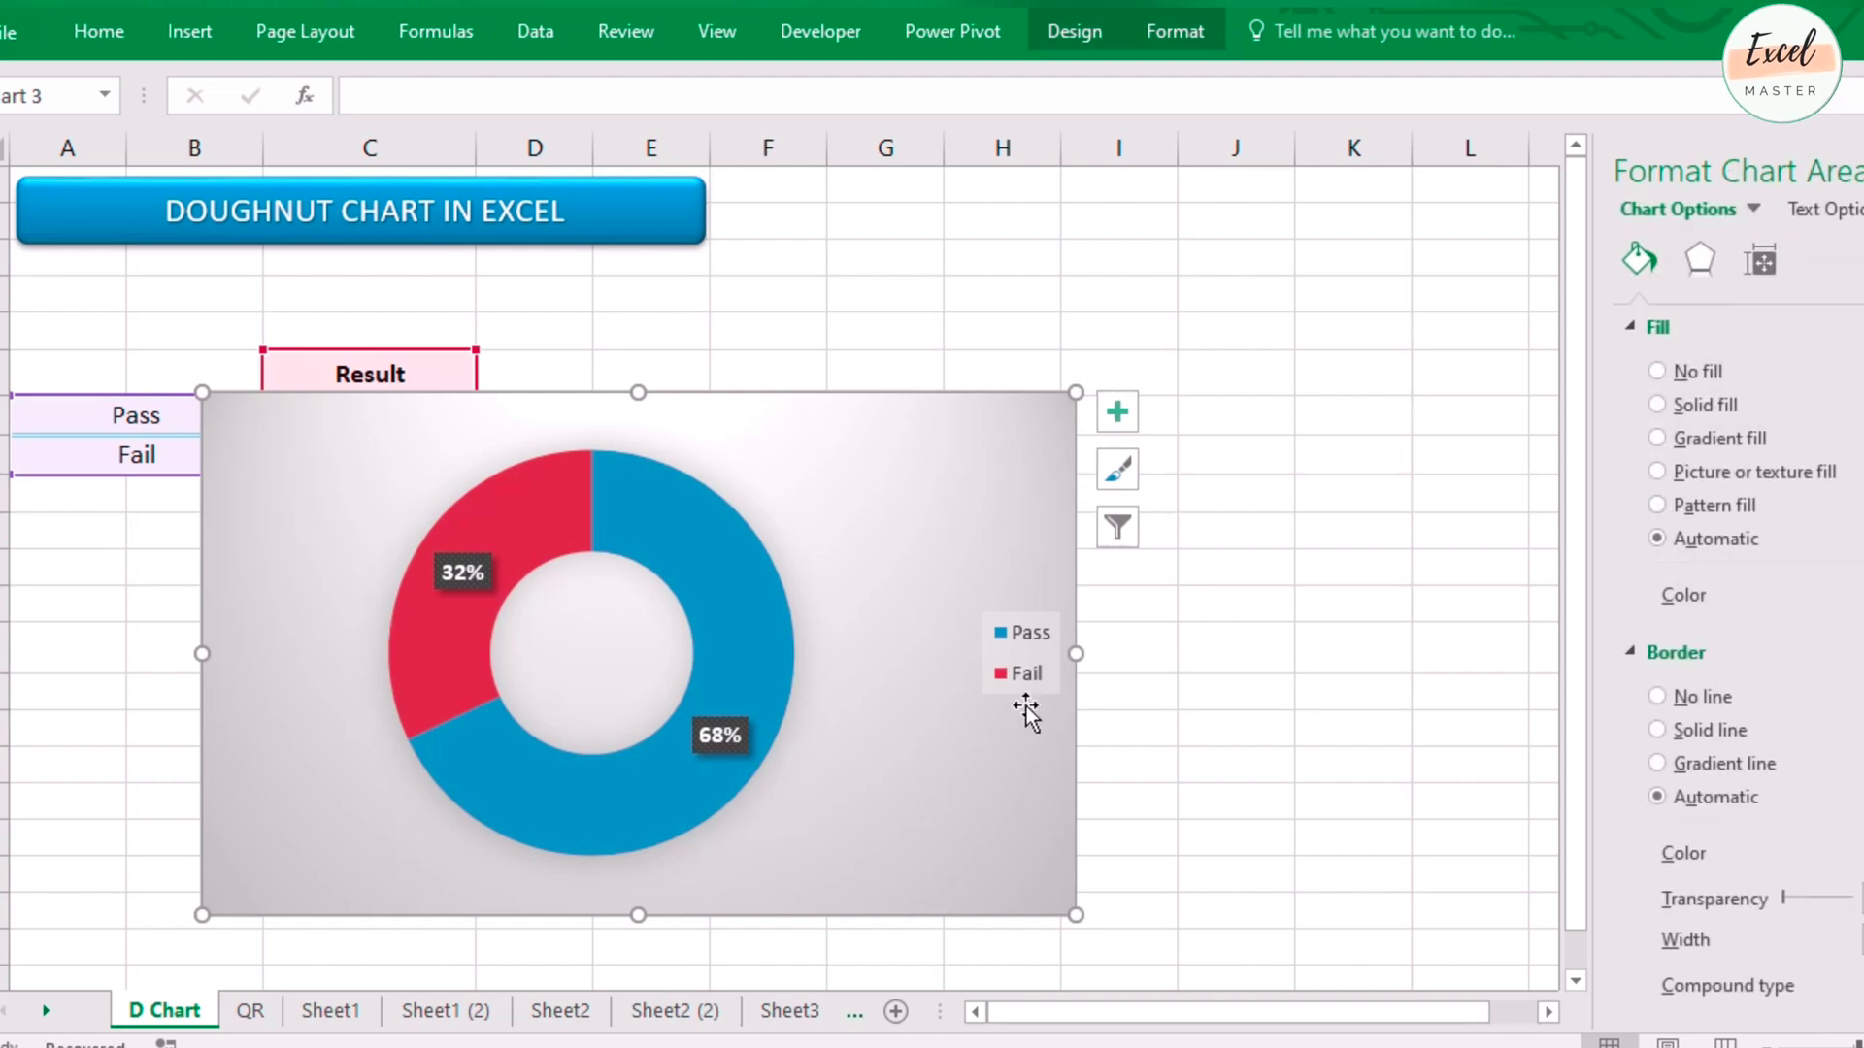
{"action": "left_click", "coordinate": [1027, 707]}
{"action": "key", "text": "Delete"}
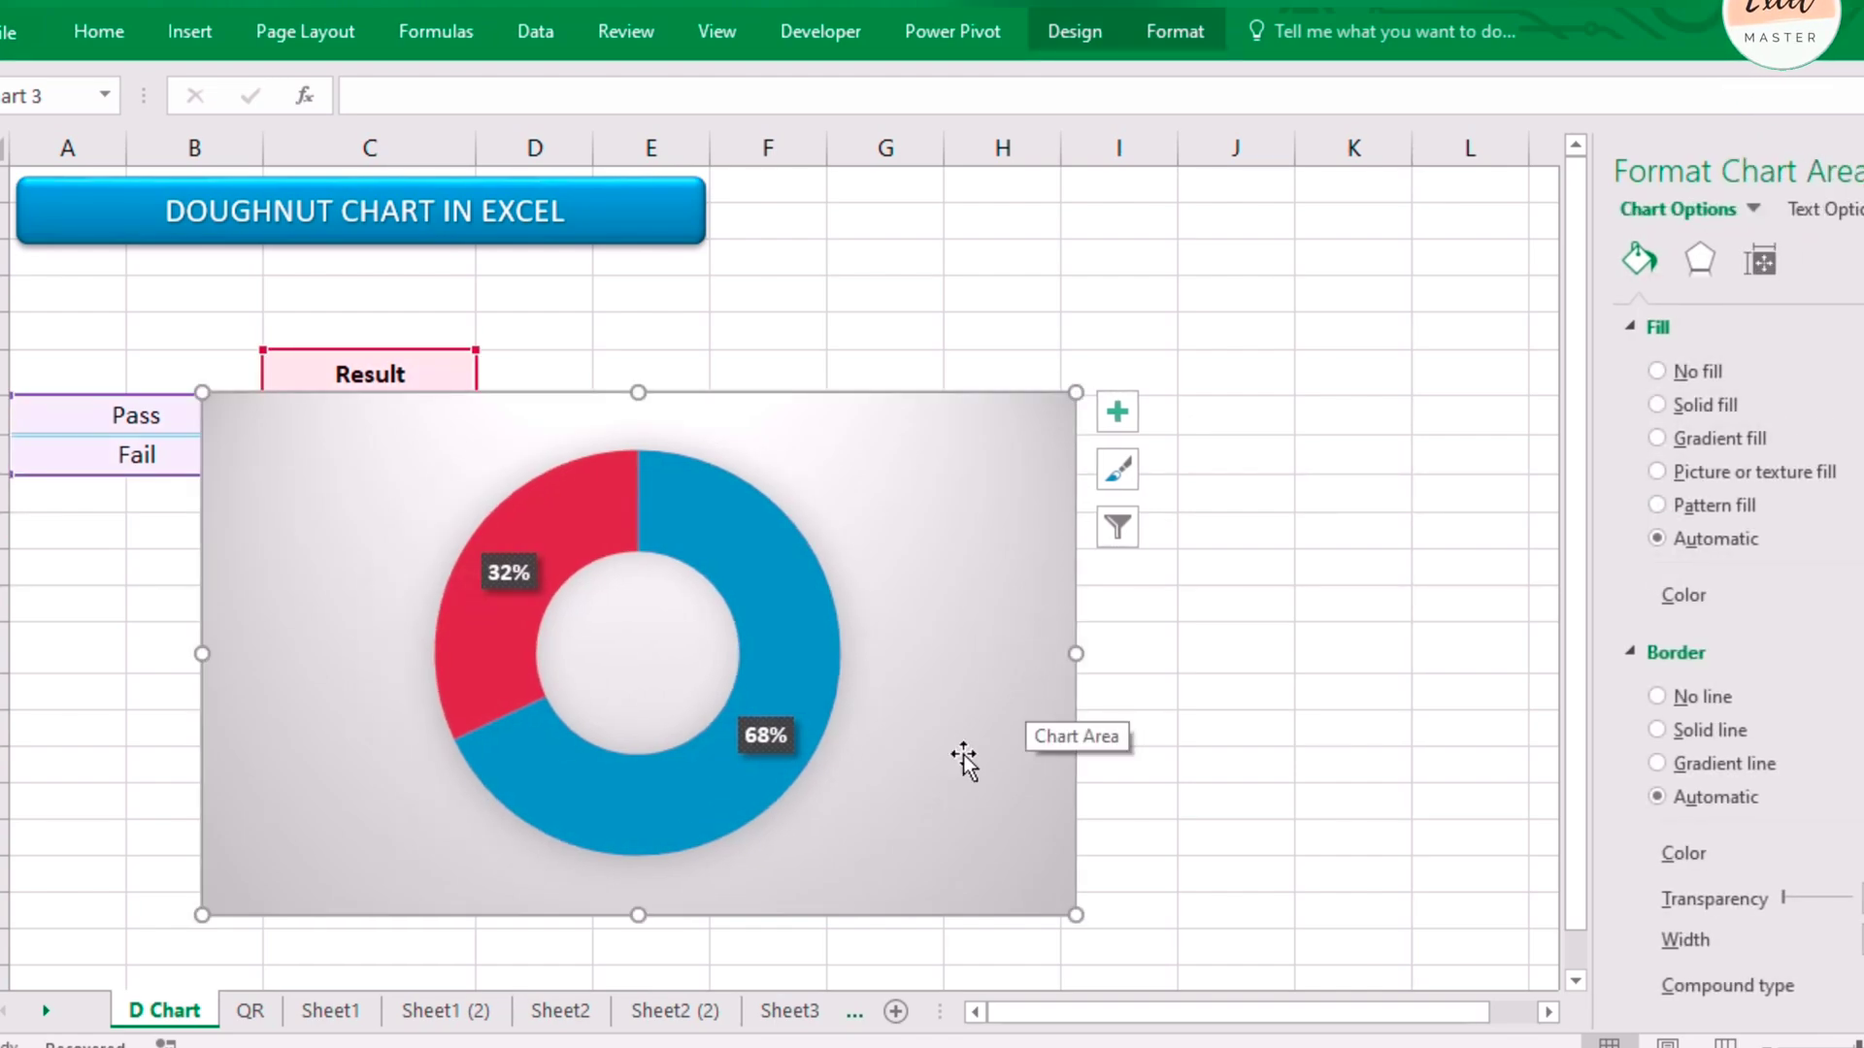
Step: Delete the percentage data labels and set the chart area's border to No line
{"action": "left_click", "coordinate": [510, 574]}
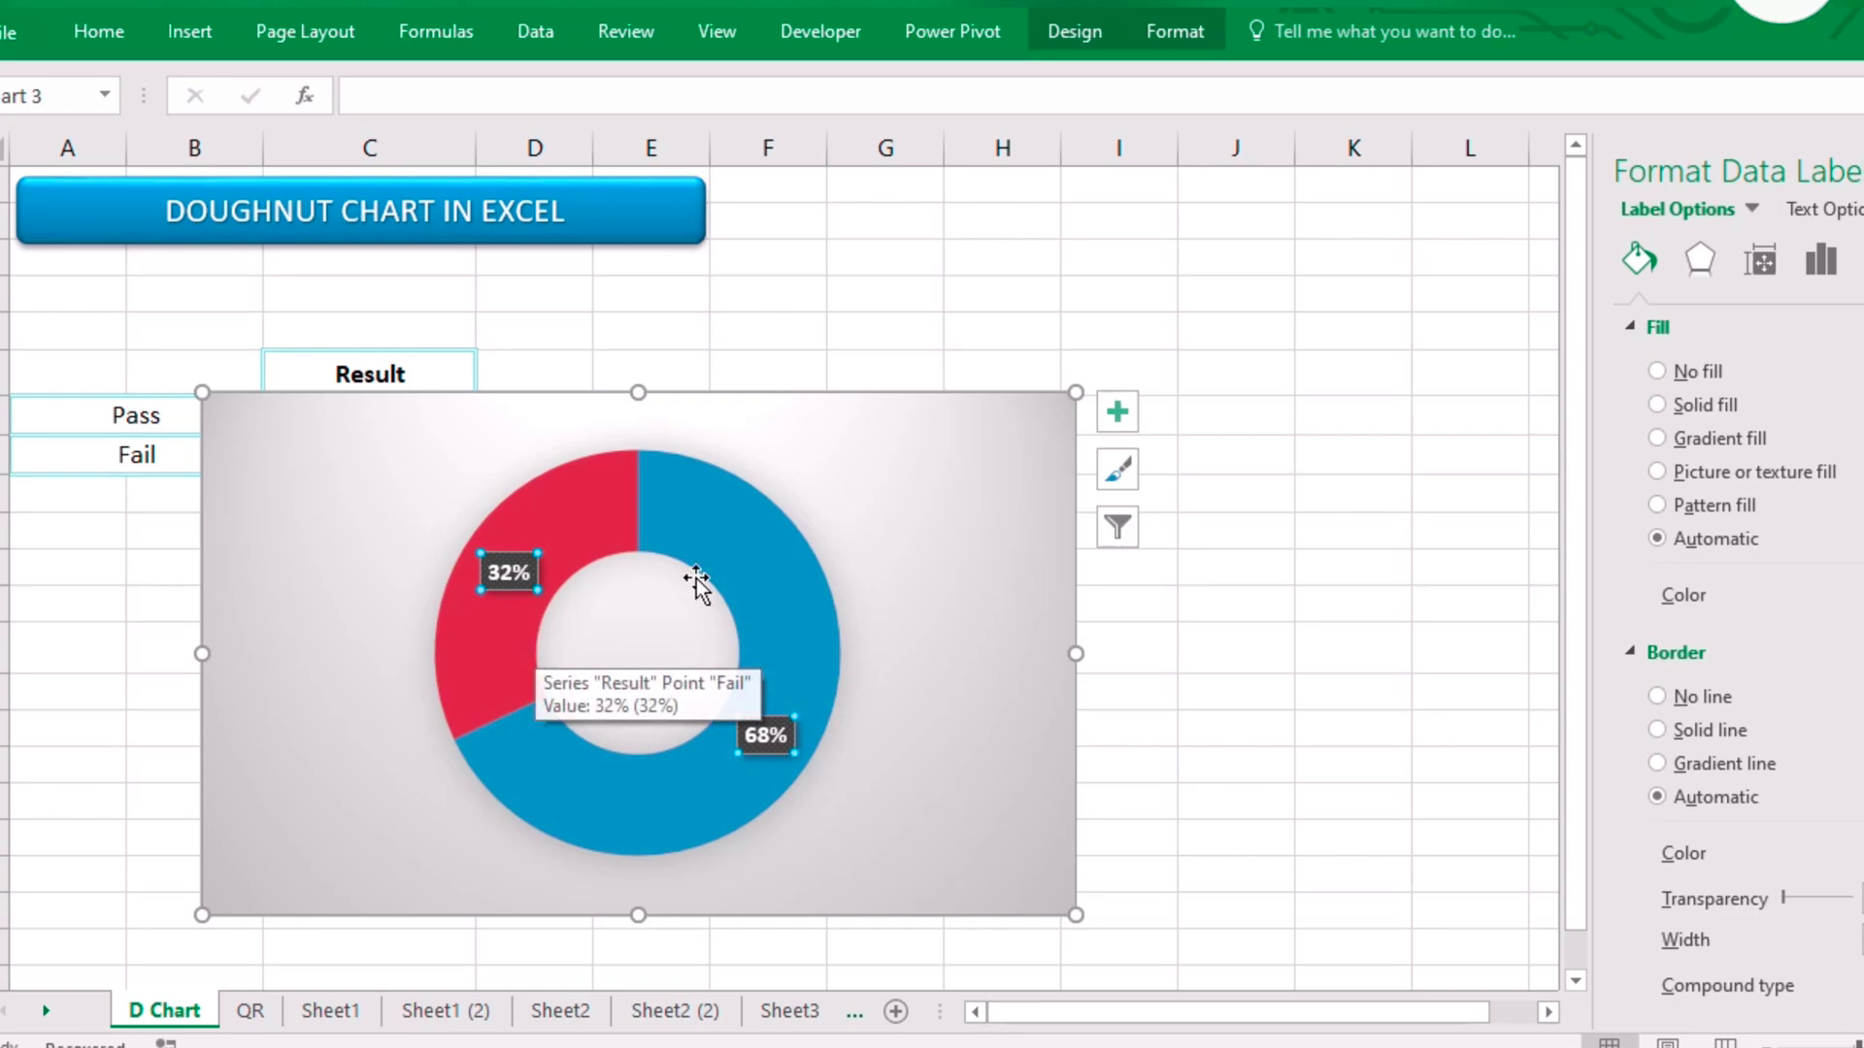
{"action": "key", "text": "Delete"}
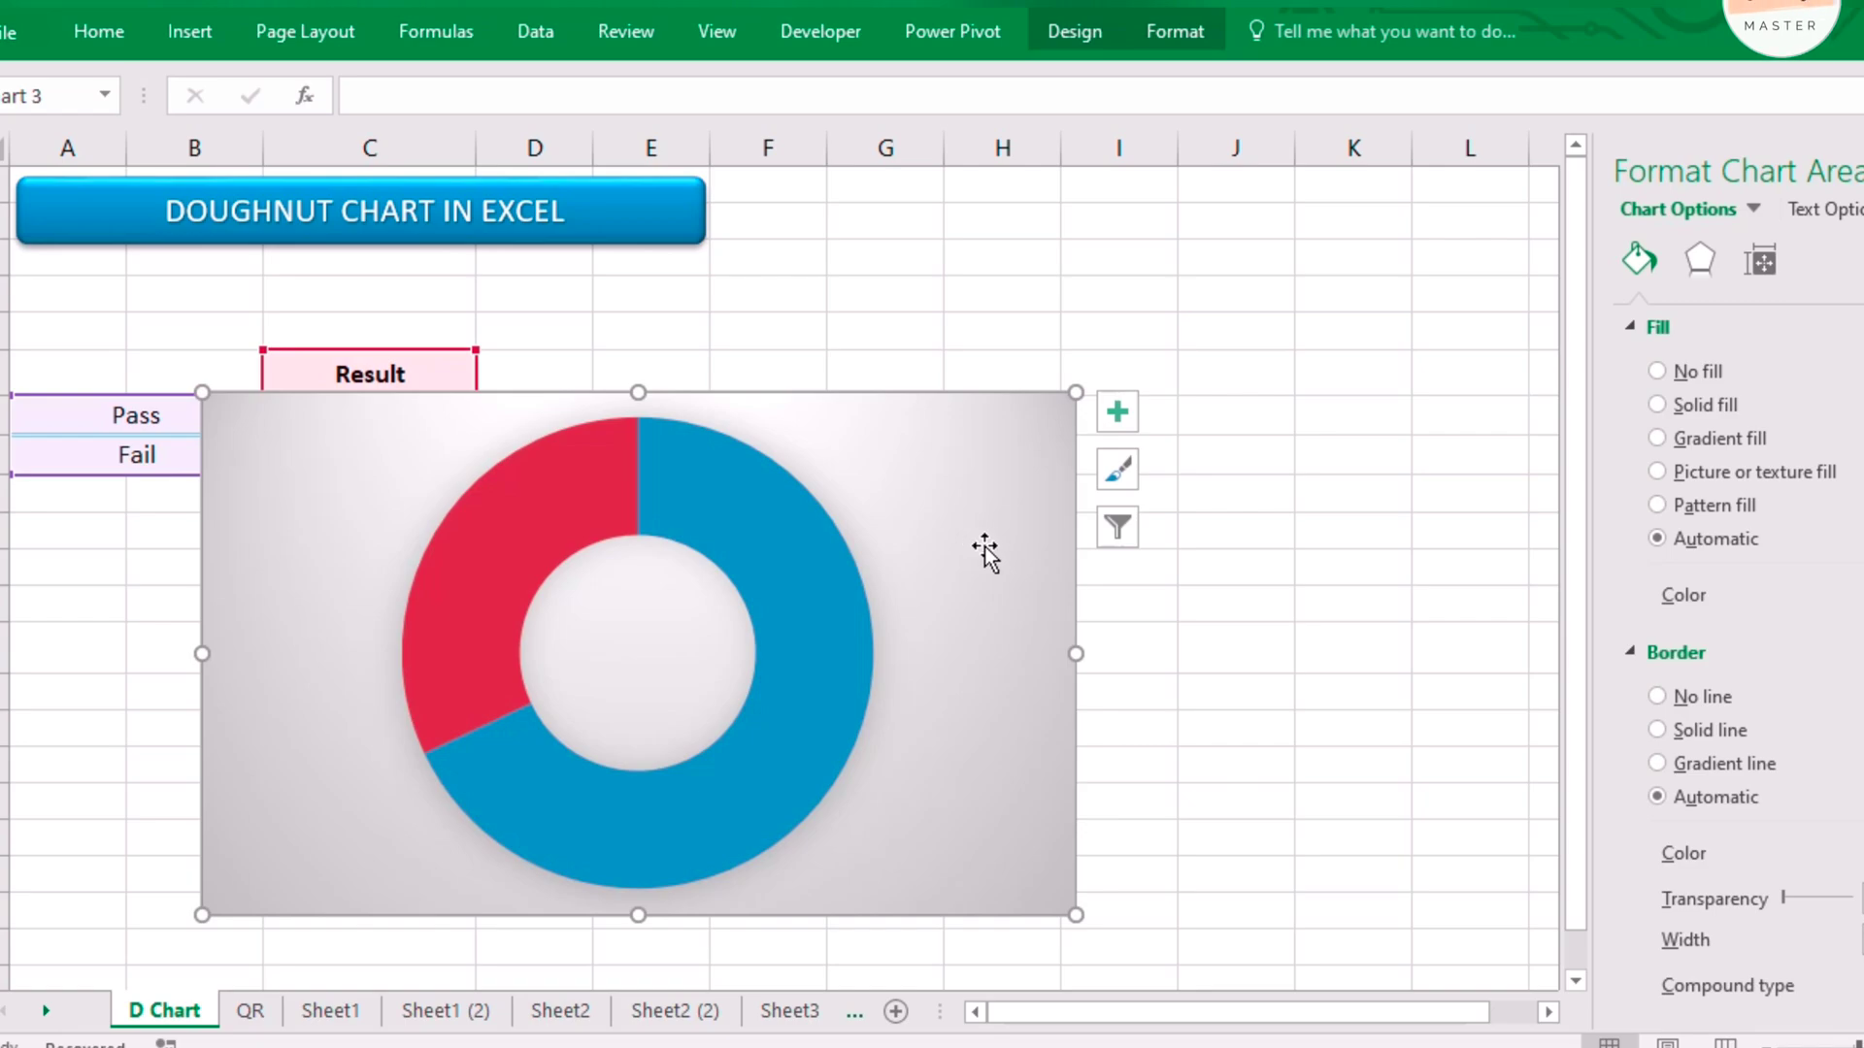
{"action": "left_click", "coordinate": [1657, 697]}
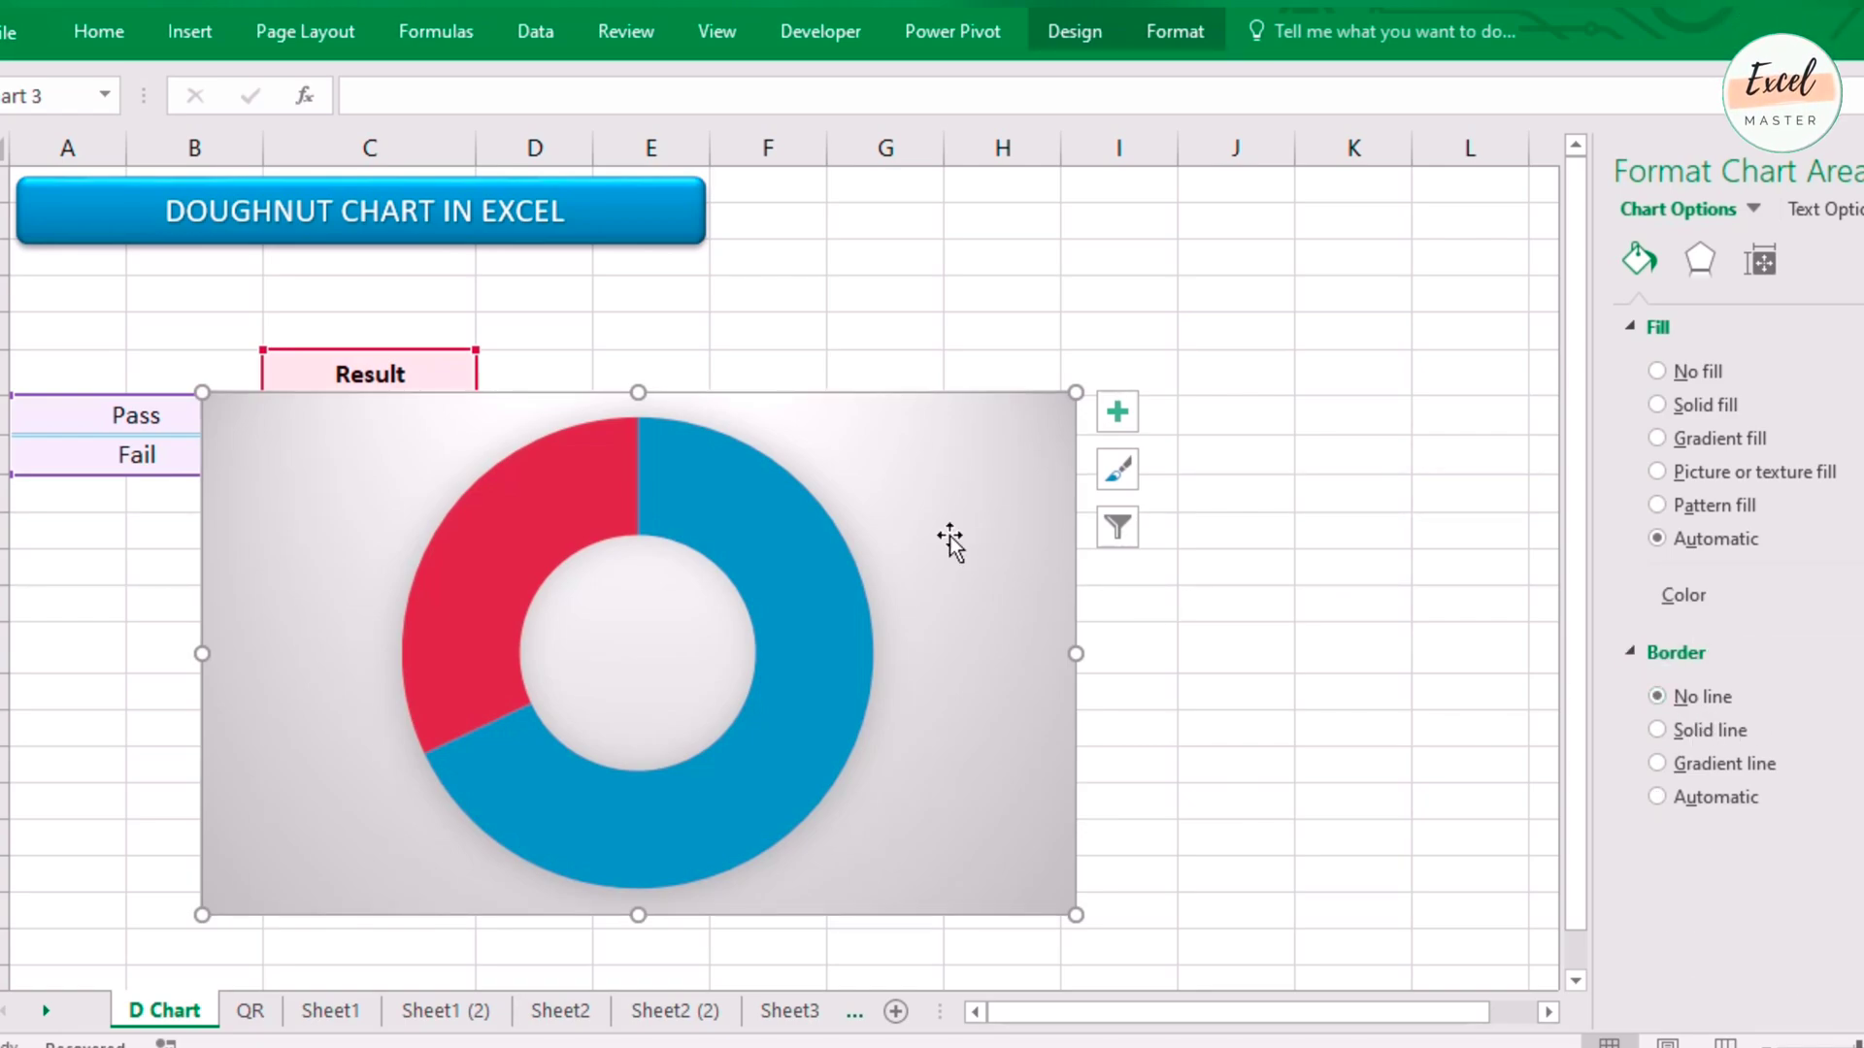
Step: Examine the chart area's effect settings: 3-D Format, Soft Edges, Glow and Shadow
{"action": "left_click", "coordinate": [1689, 264]}
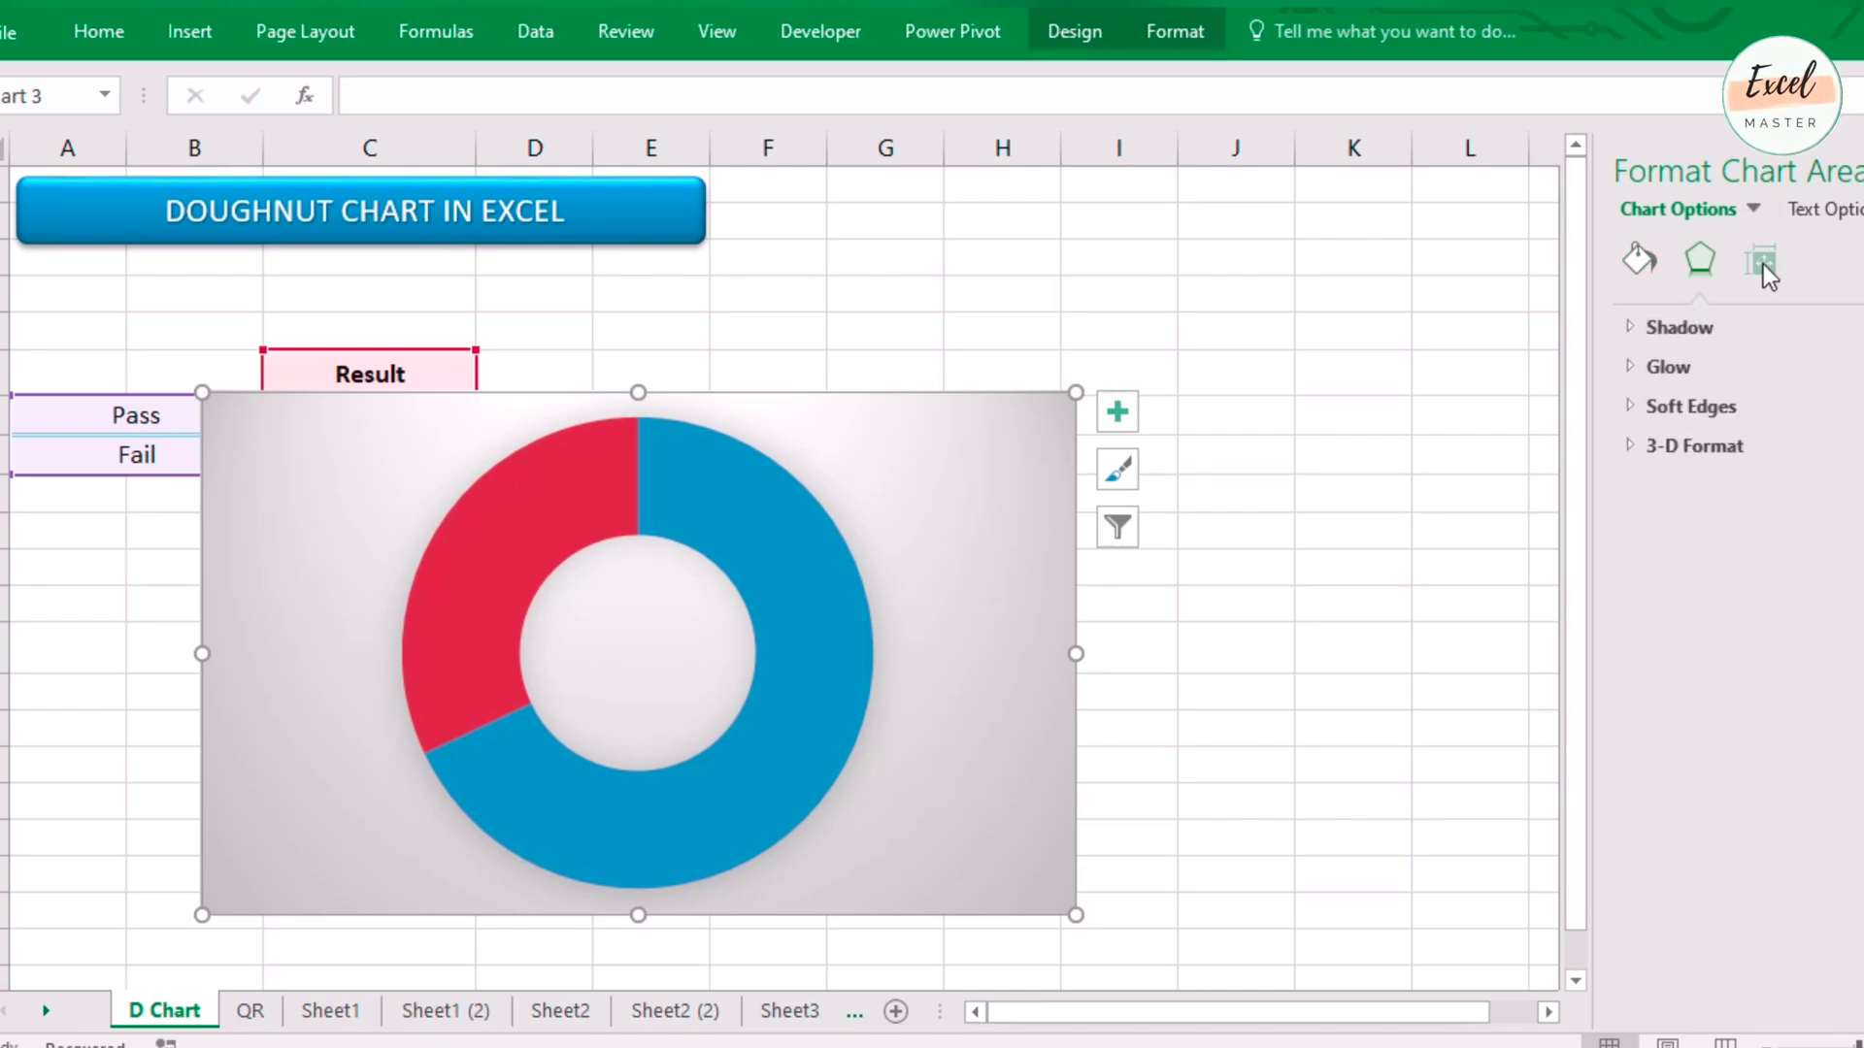
{"action": "left_click", "coordinate": [1763, 264]}
{"action": "left_click", "coordinate": [1702, 263]}
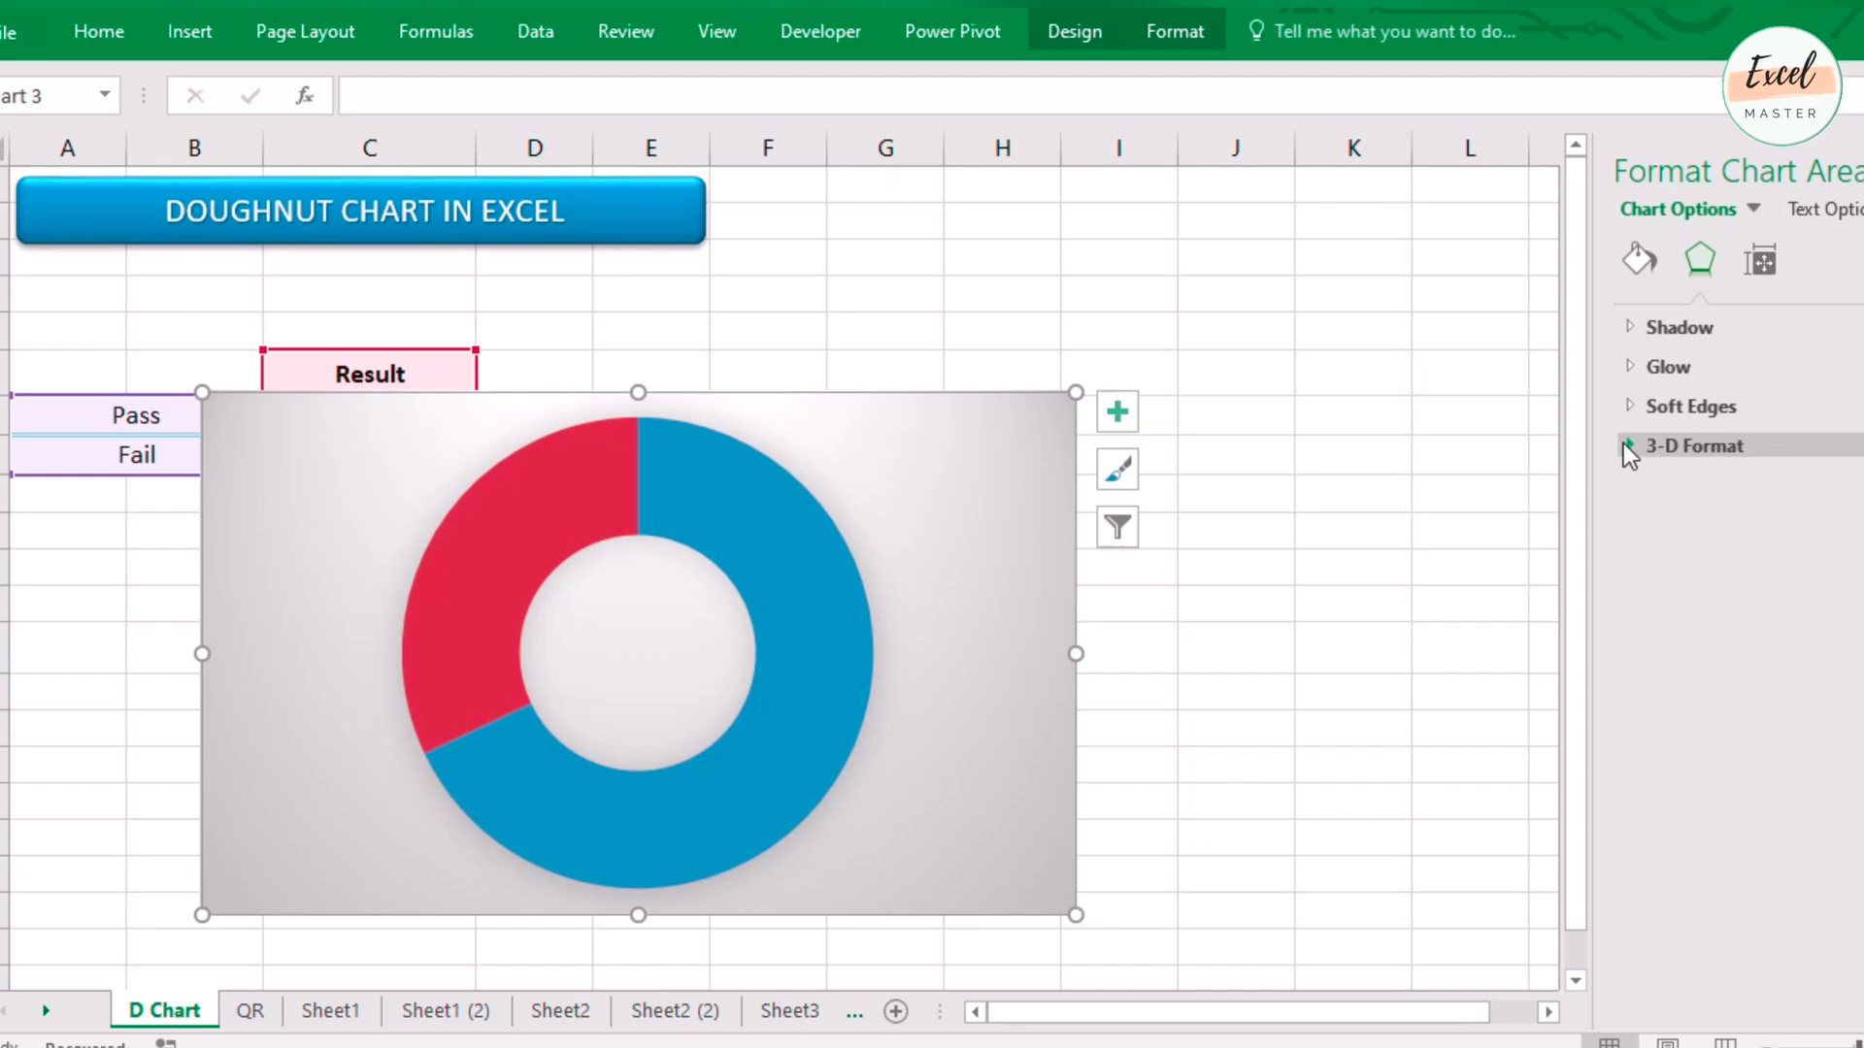
{"action": "left_click", "coordinate": [1625, 444]}
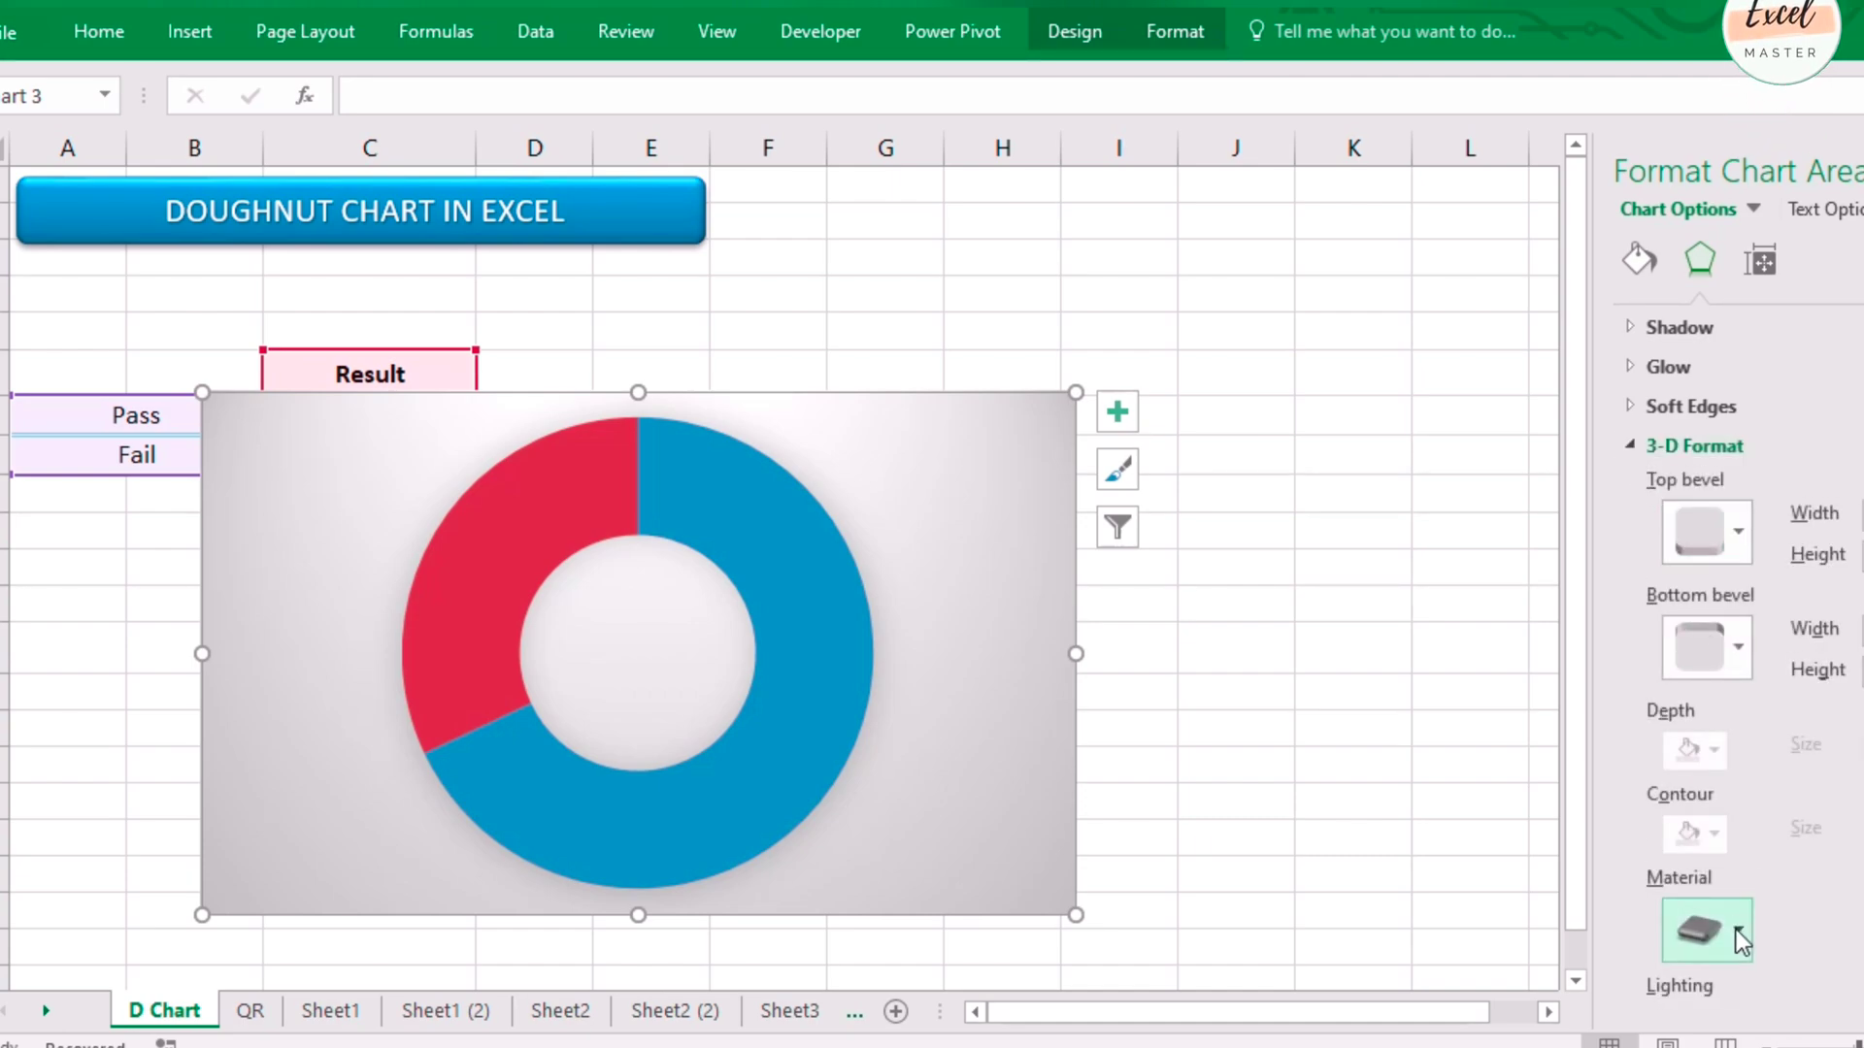
{"action": "scroll", "coordinate": [1771, 924], "scroll_direction": "down", "scroll_amount": 3}
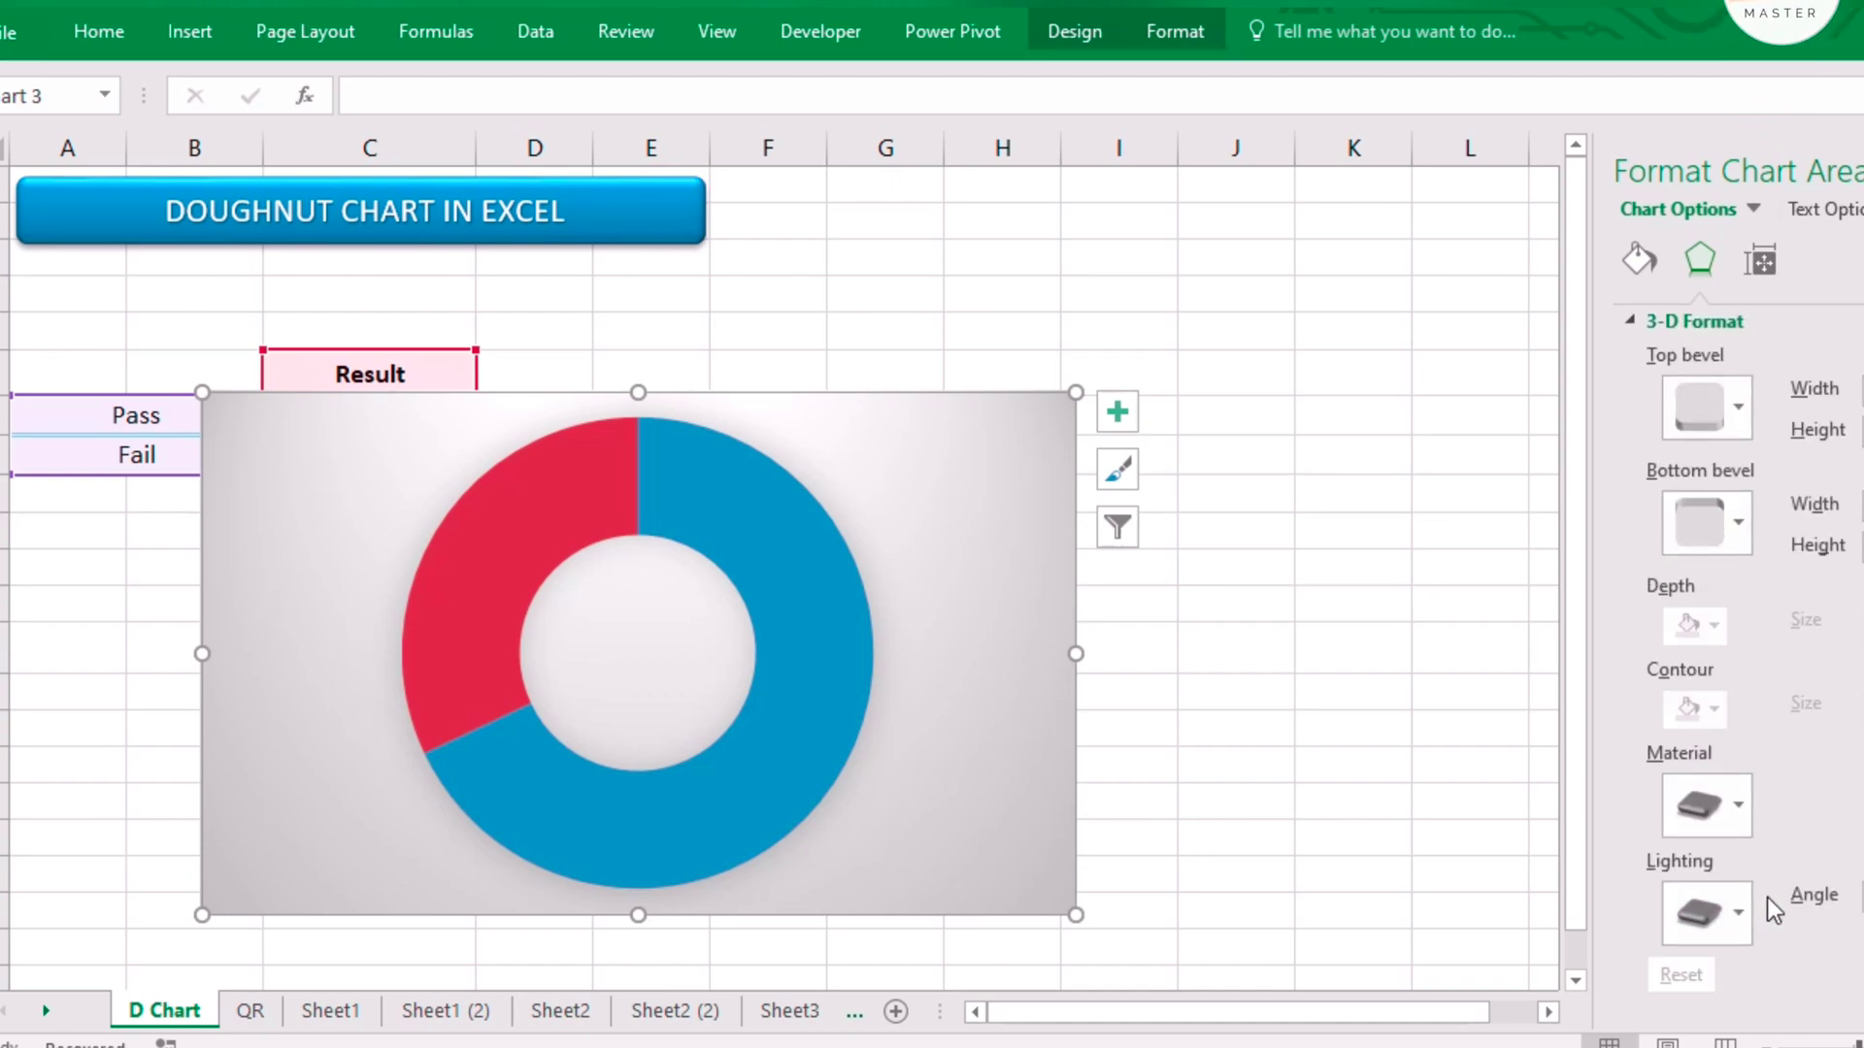
{"action": "scroll", "coordinate": [1773, 805], "scroll_direction": "up", "scroll_amount": 3}
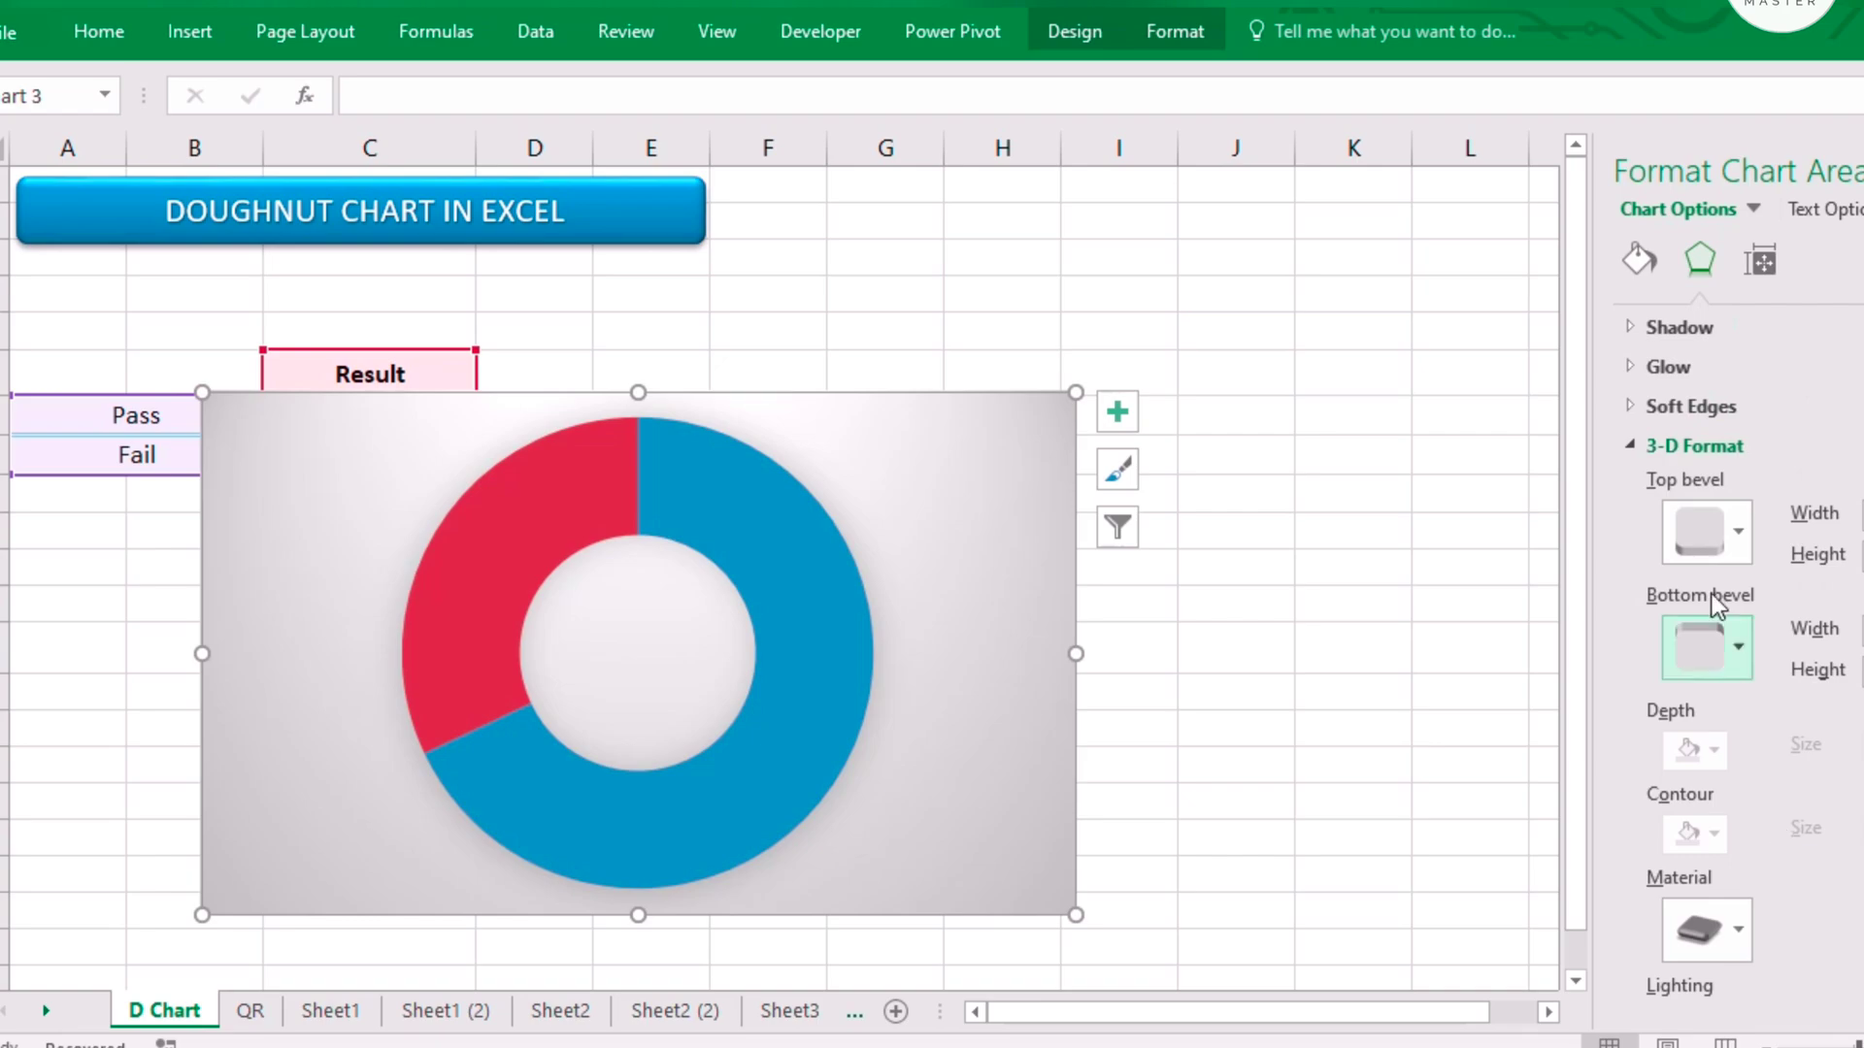
{"action": "left_click", "coordinate": [1633, 405]}
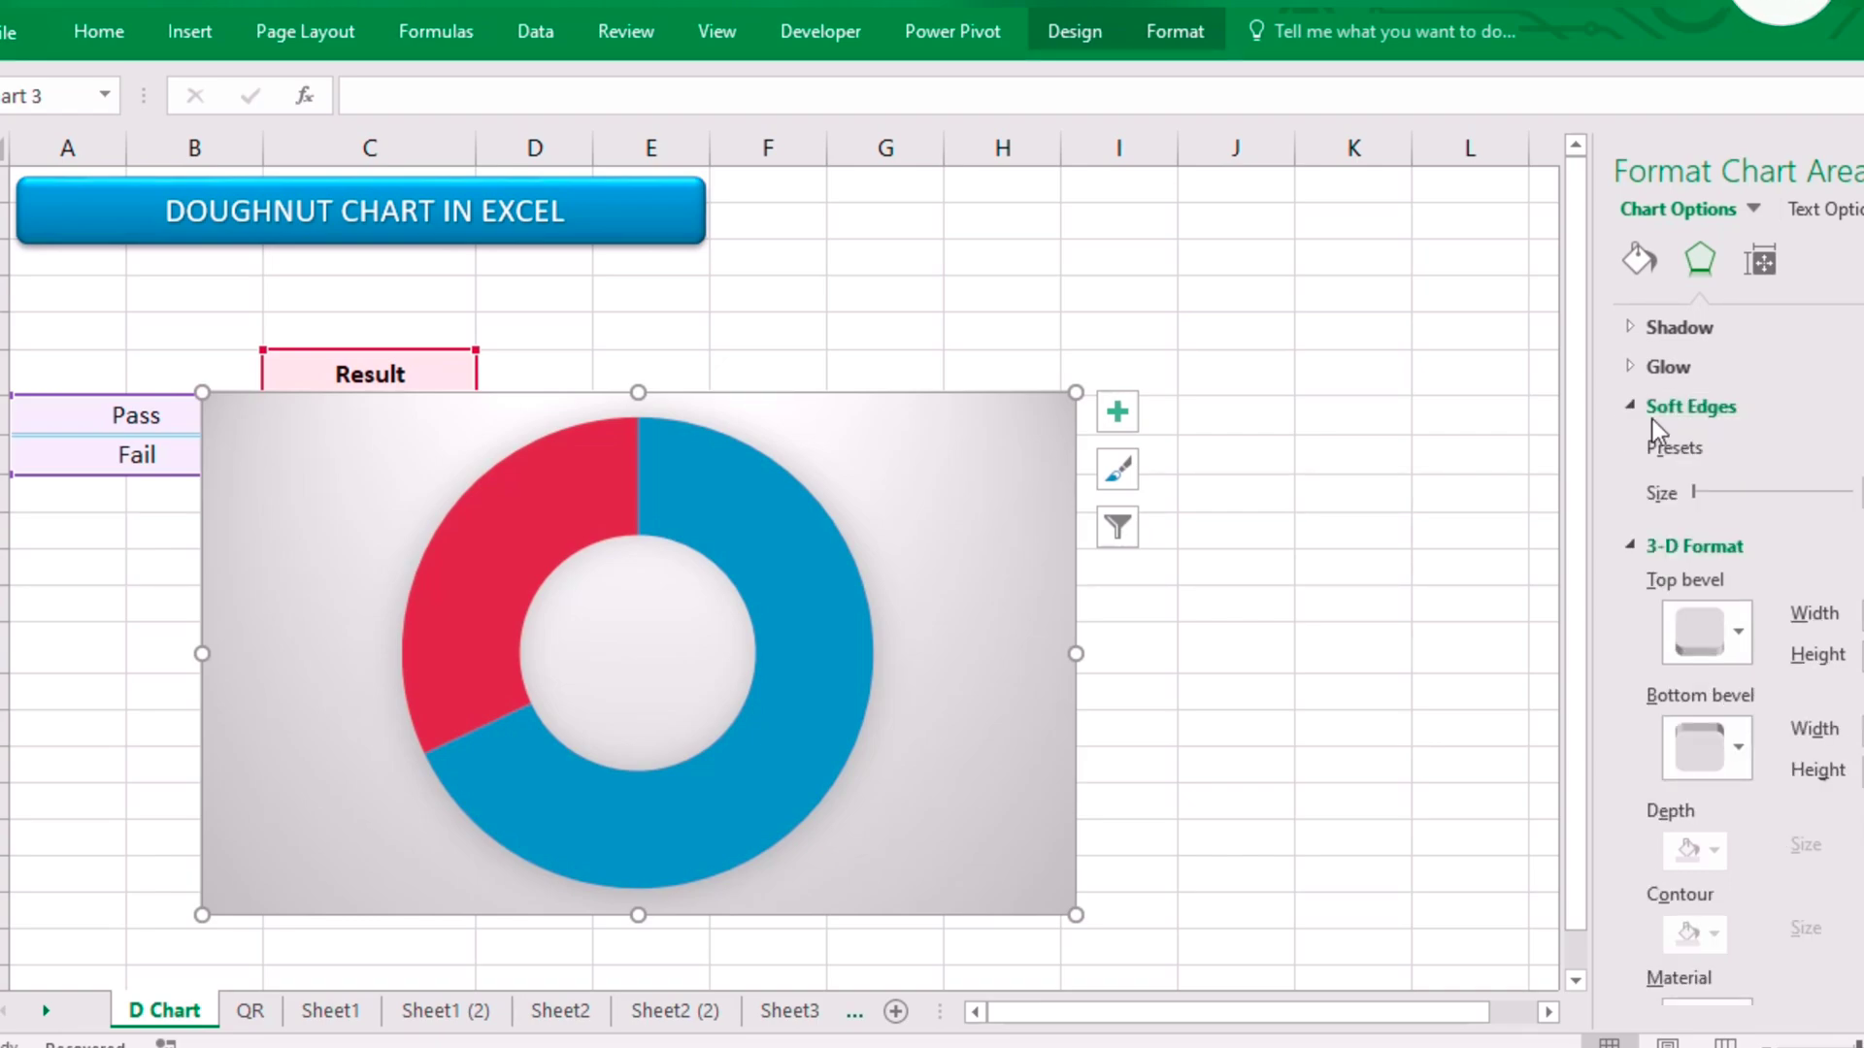
{"action": "left_click", "coordinate": [1633, 367]}
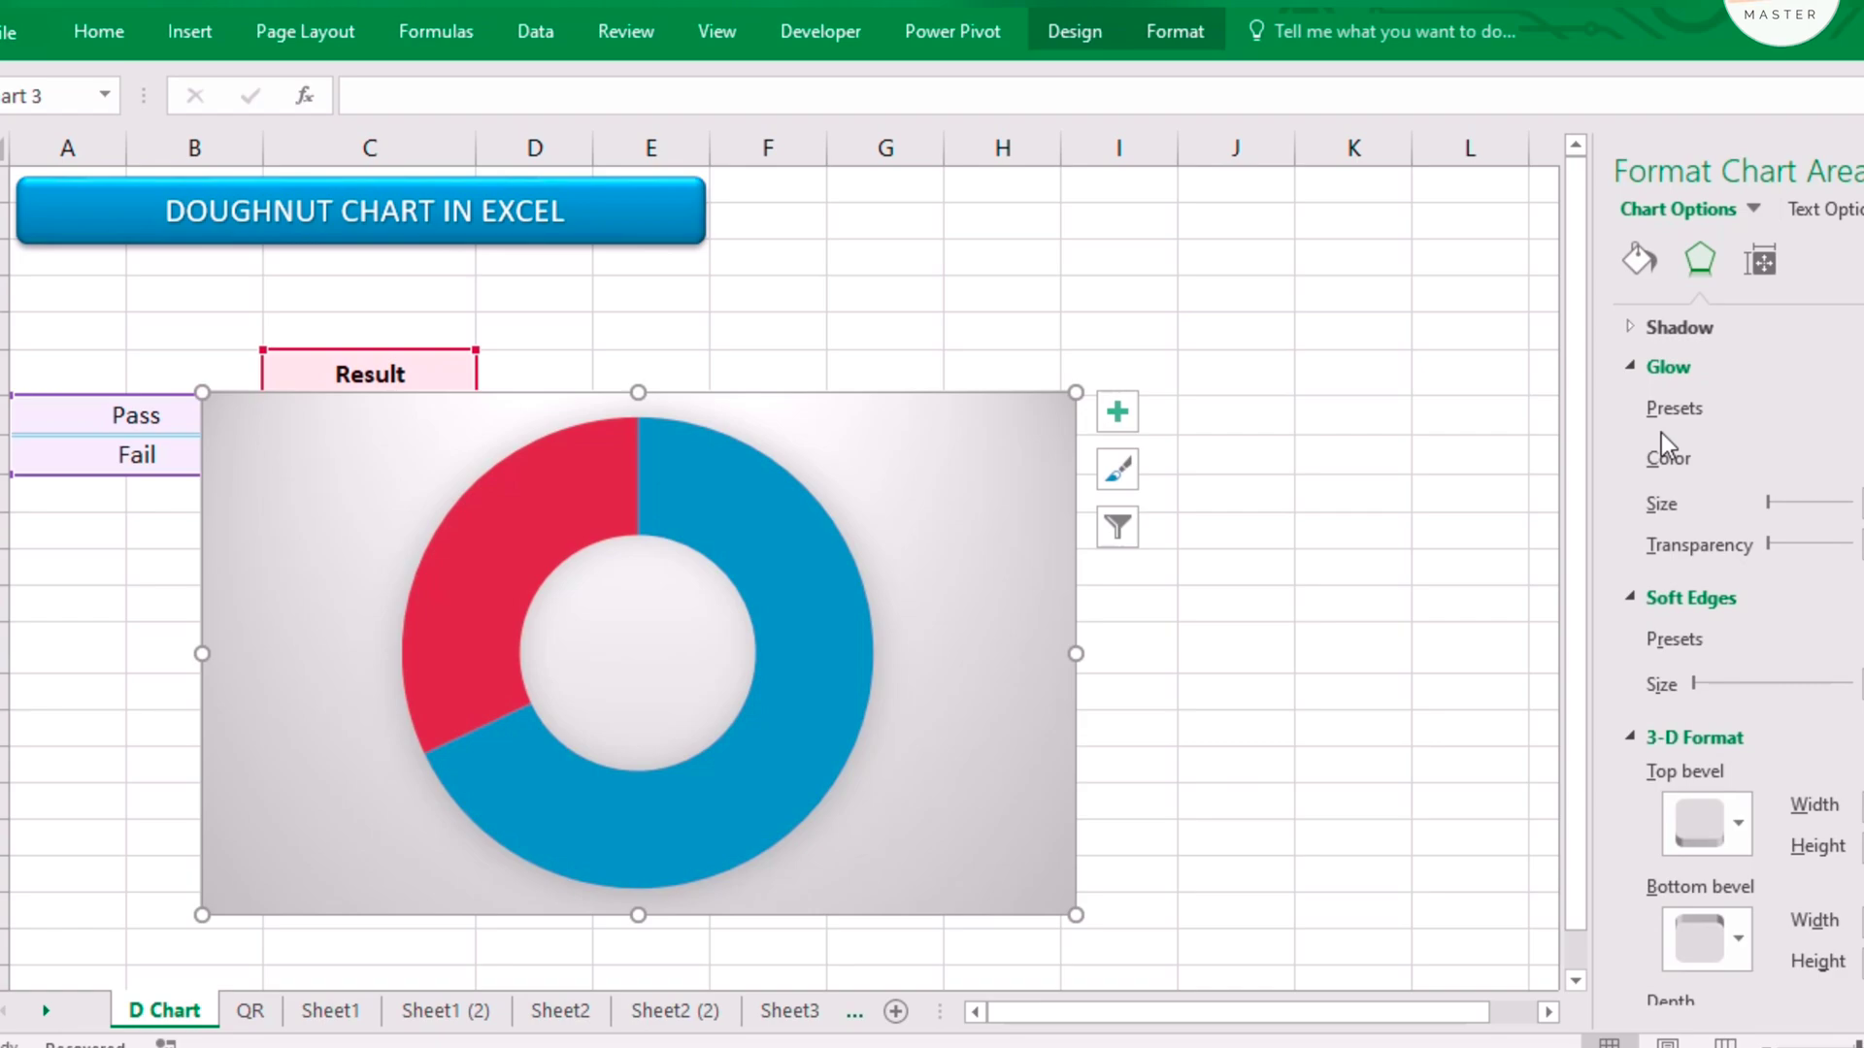
{"action": "left_click", "coordinate": [1632, 324]}
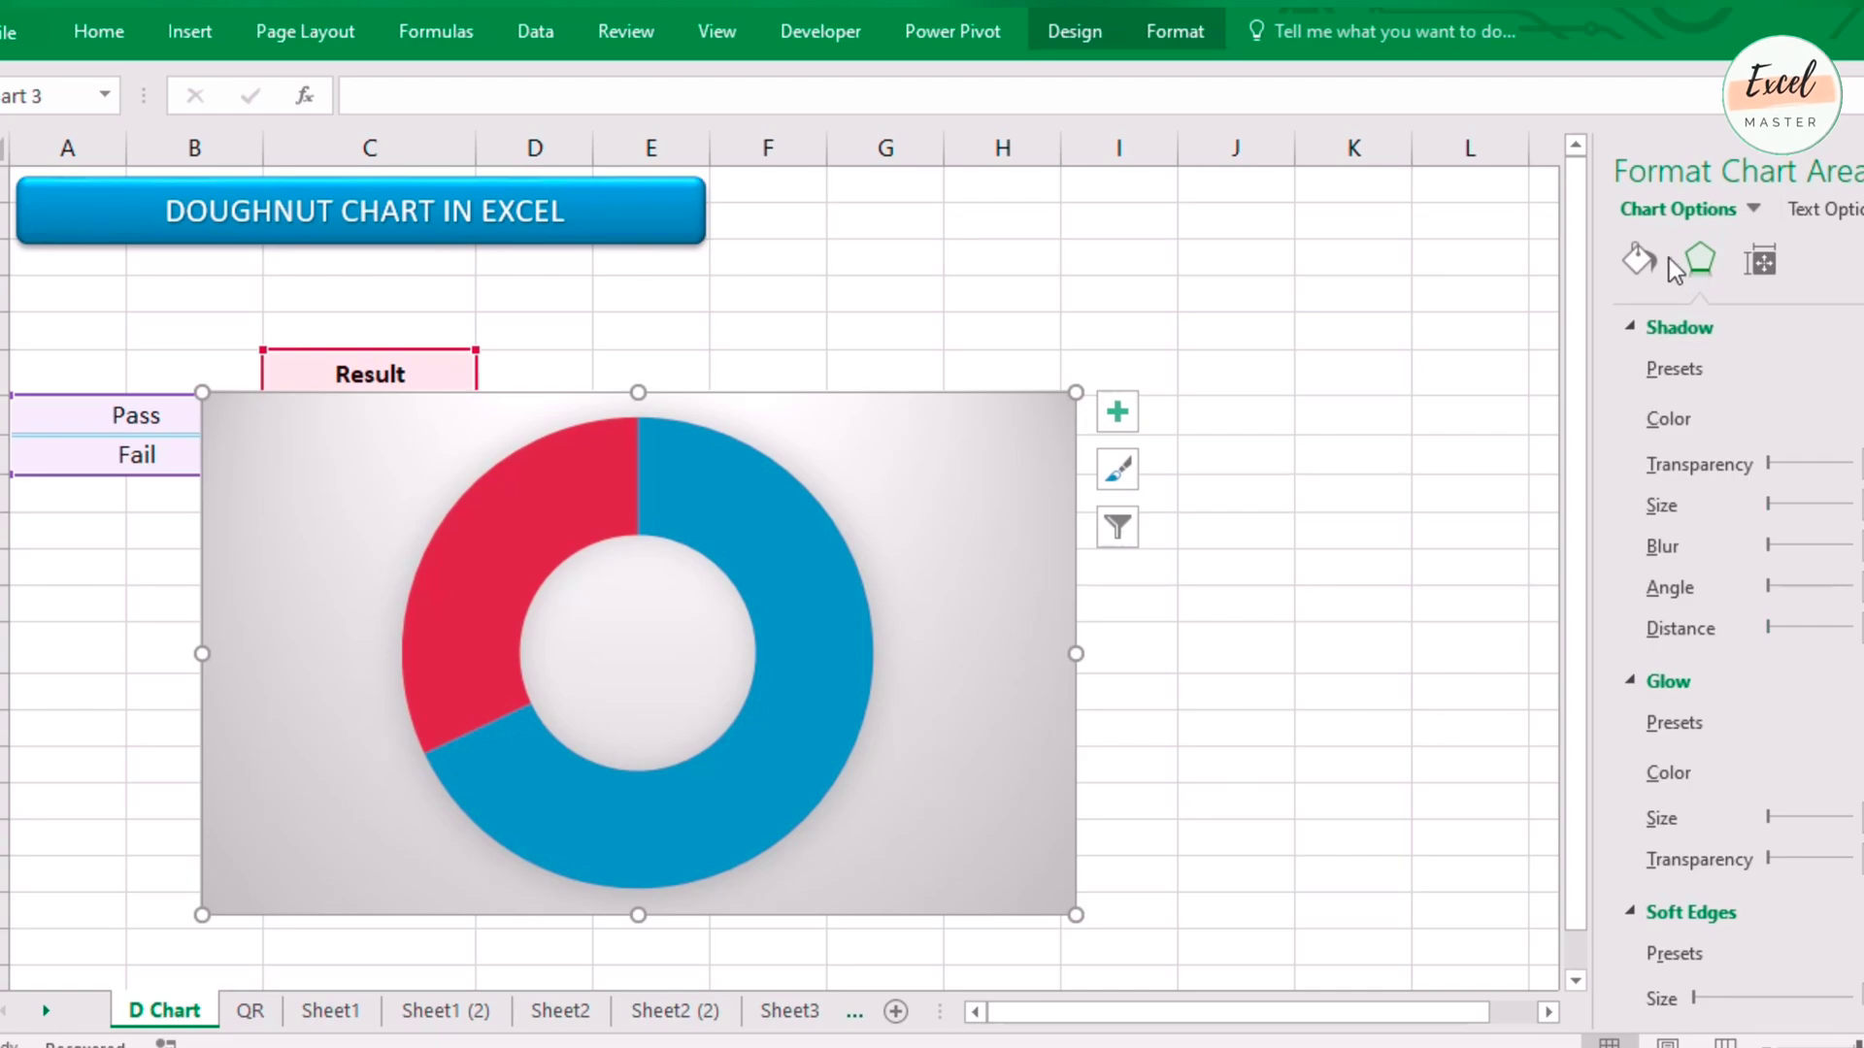
Step: Set the chart area's fill to No fill
{"action": "left_click", "coordinate": [1639, 261]}
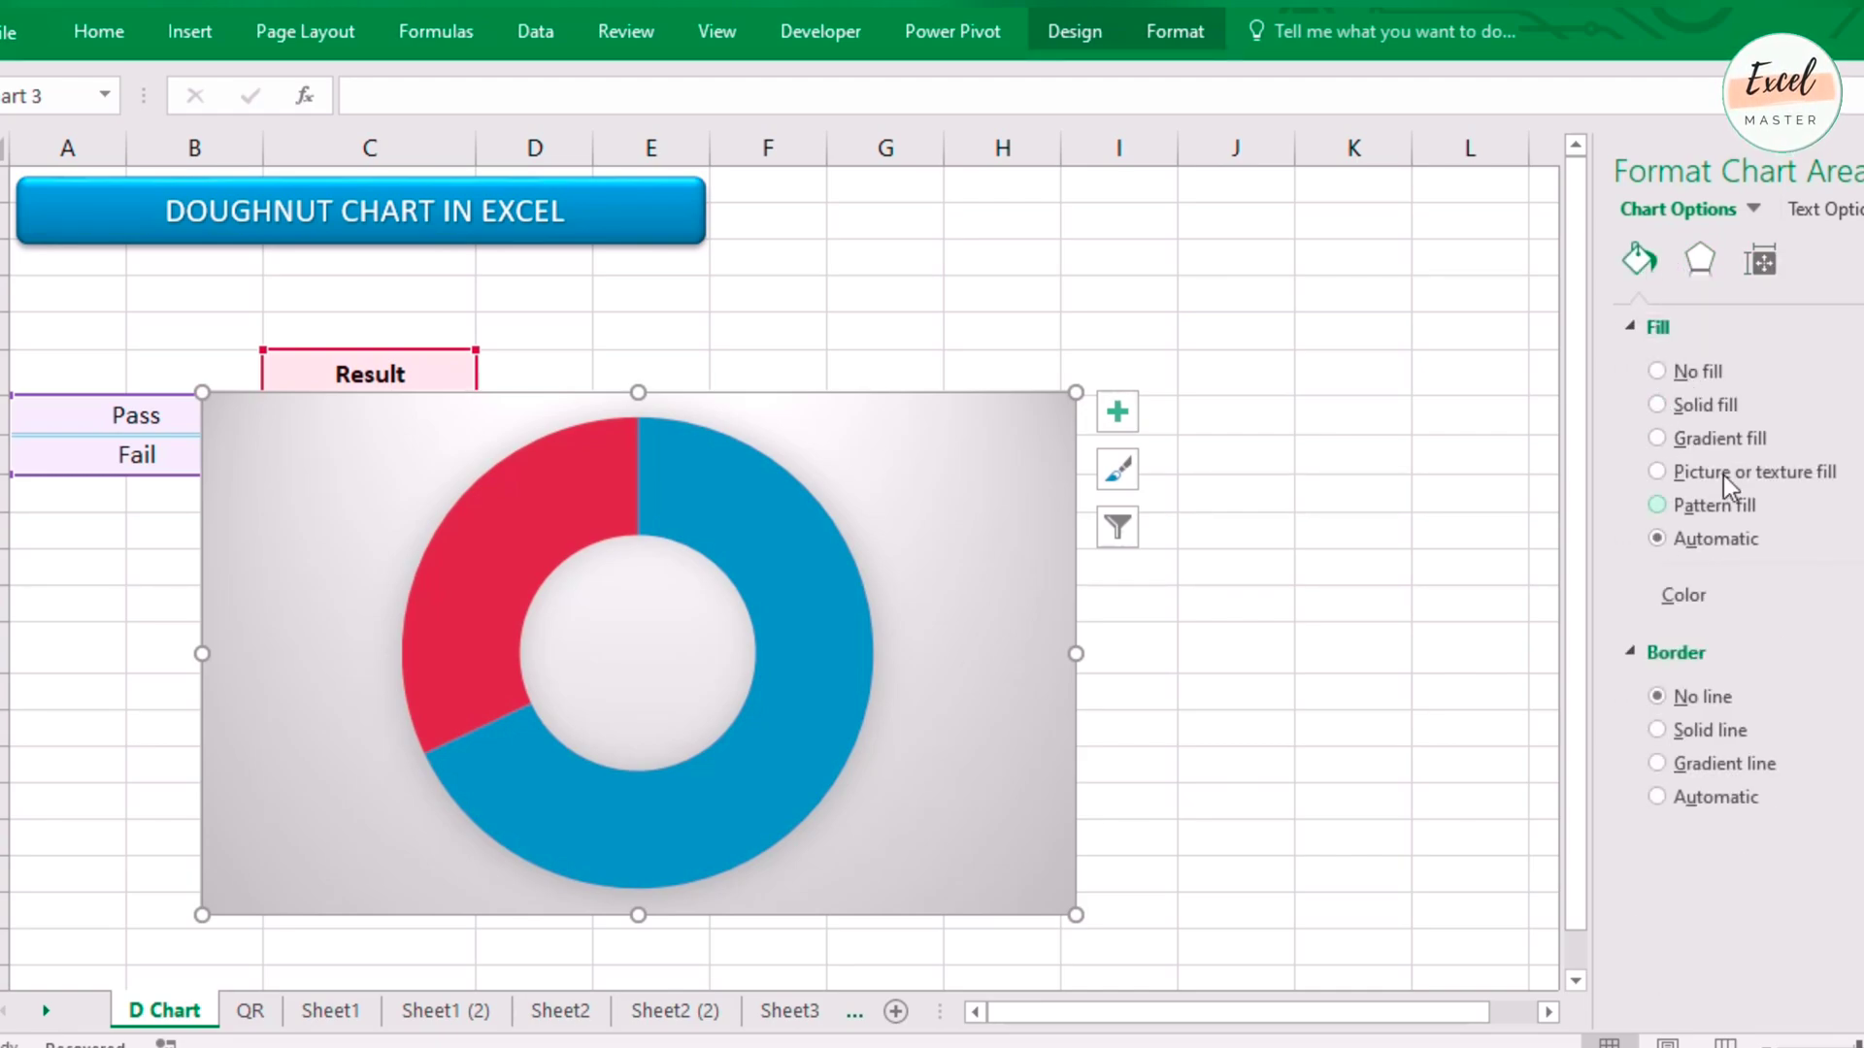
{"action": "left_click", "coordinate": [1660, 373]}
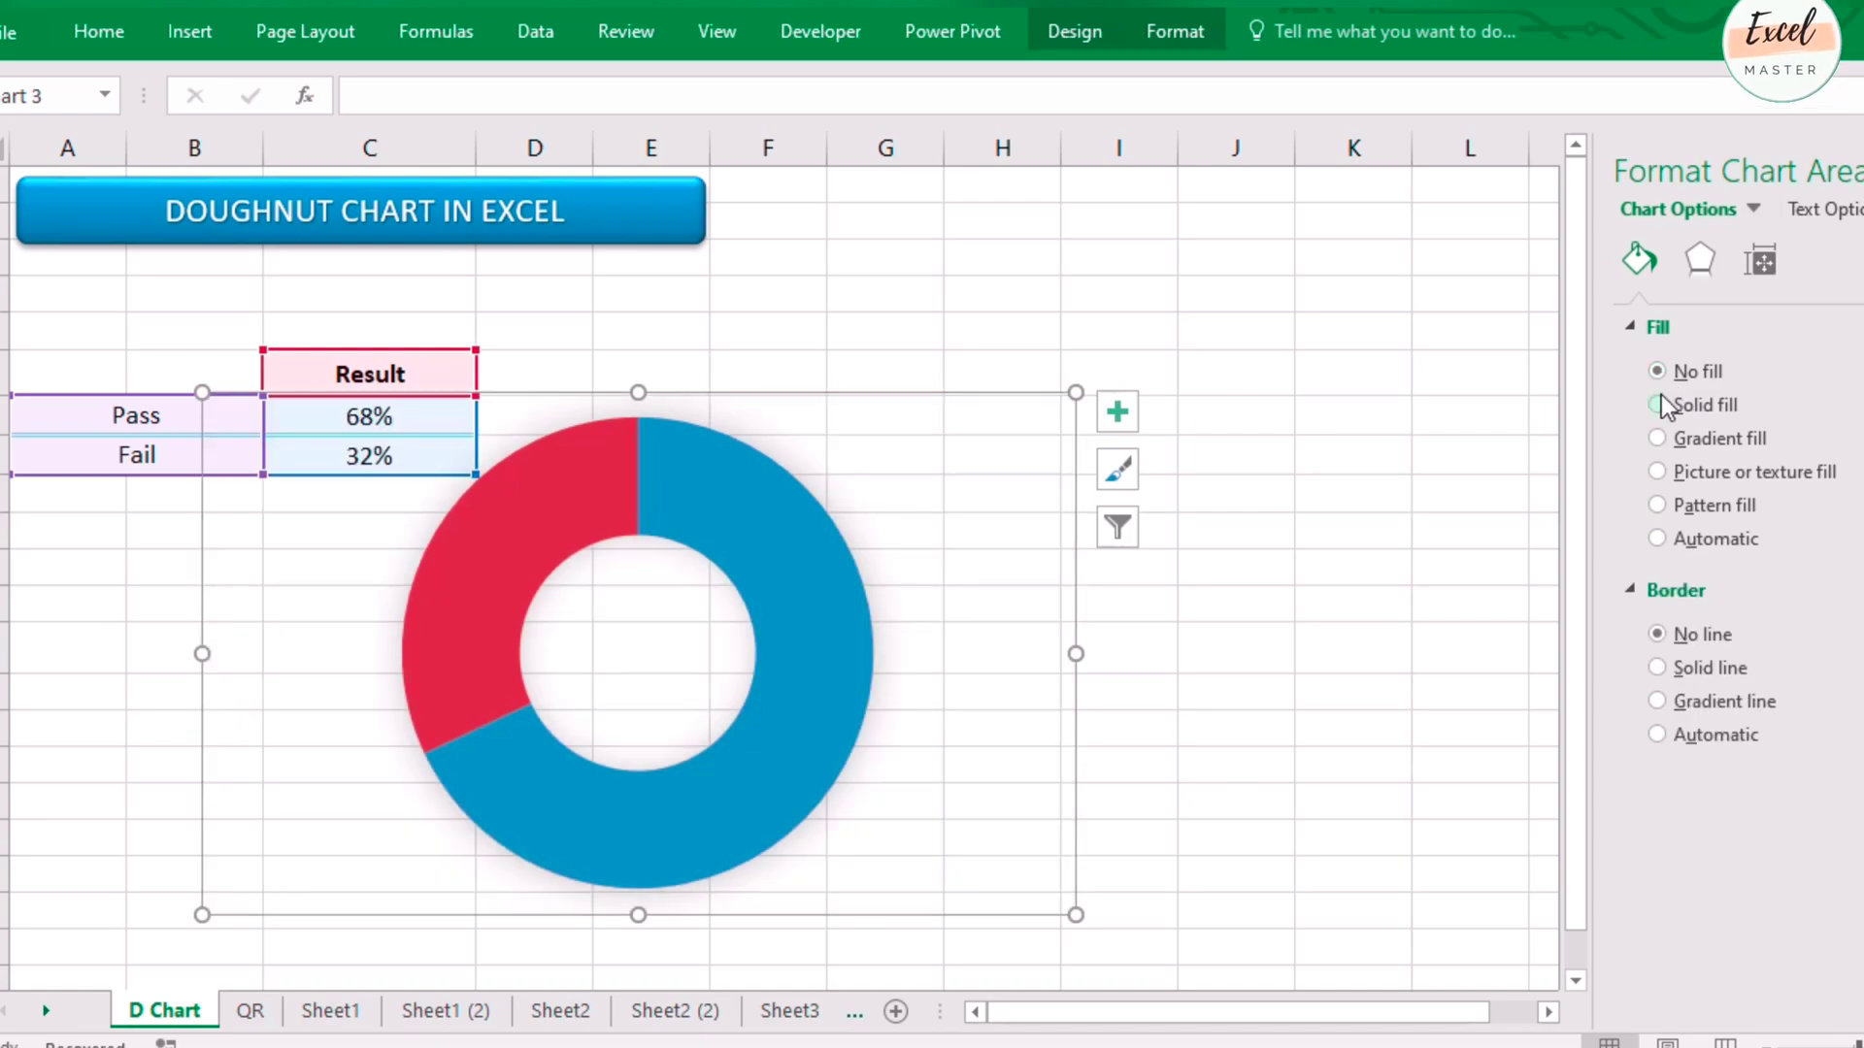
Step: Try automatic and pattern fills on the chart area and give it a solid white fill
{"action": "left_click", "coordinate": [1658, 405]}
{"action": "left_click", "coordinate": [1658, 539]}
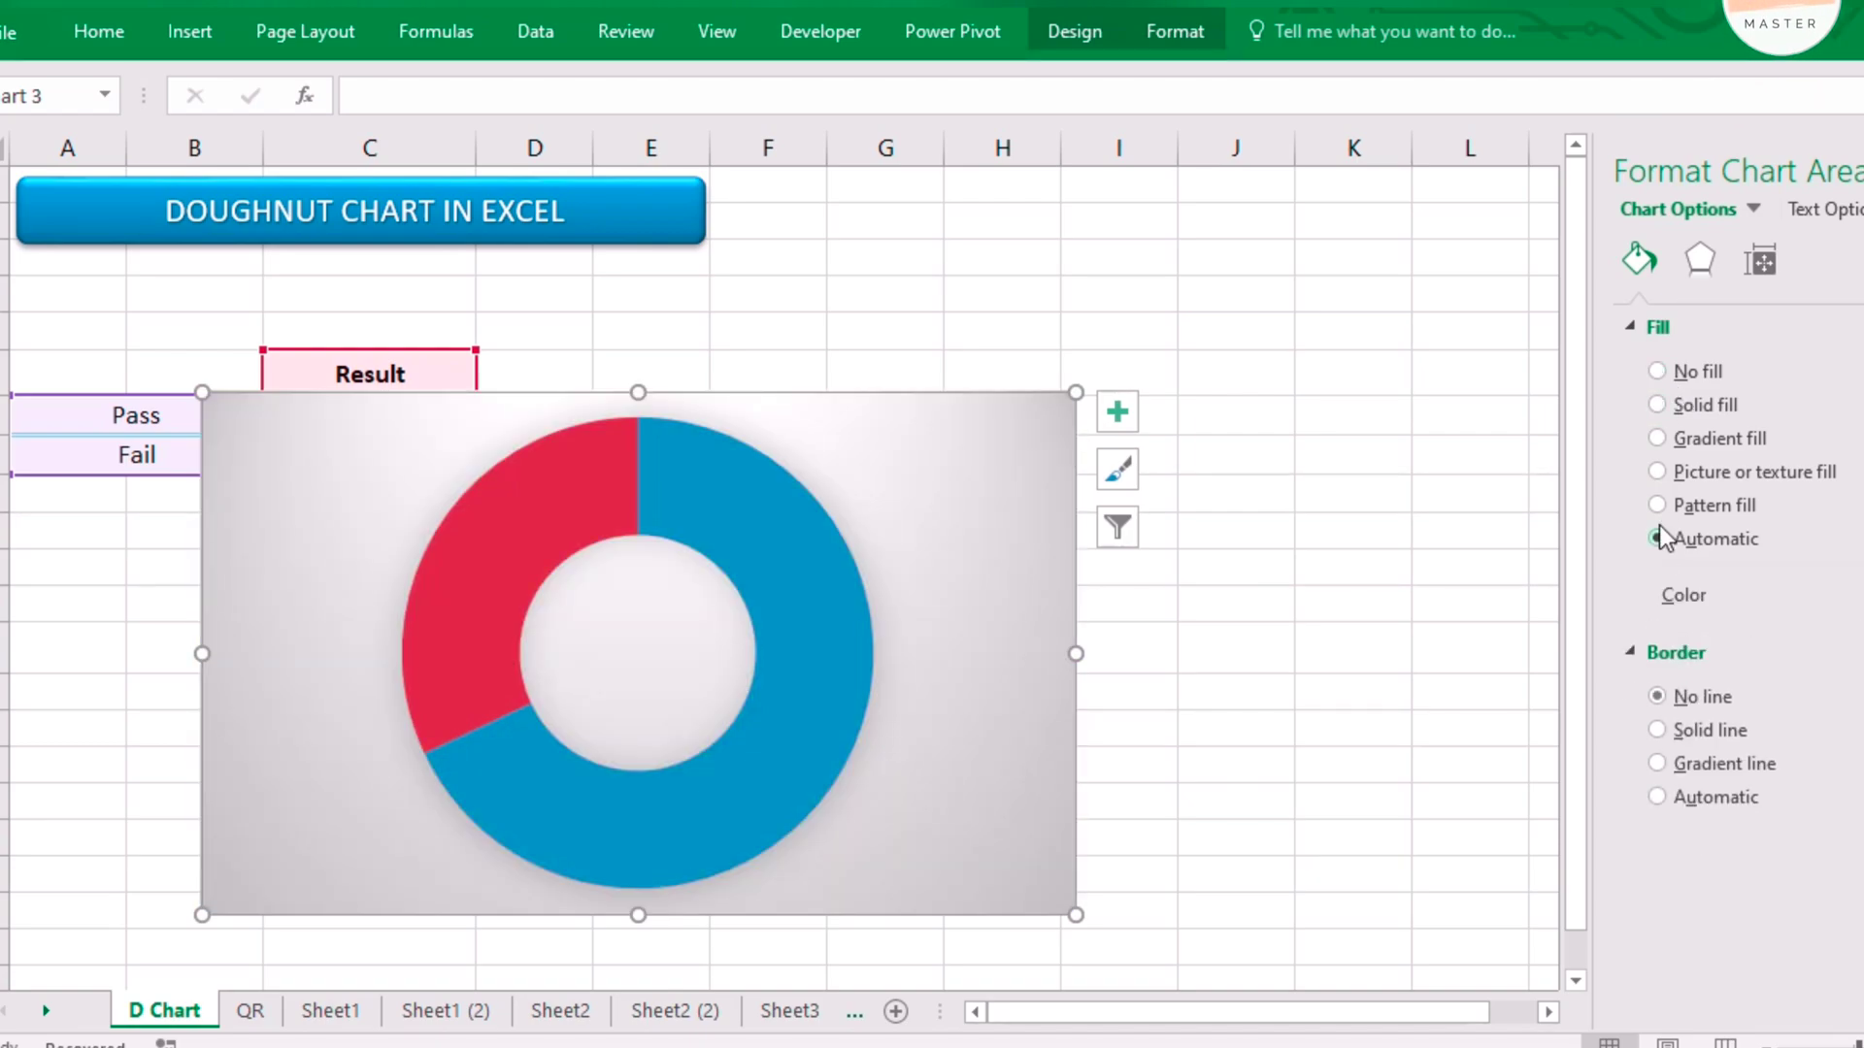
{"action": "left_click", "coordinate": [1658, 505]}
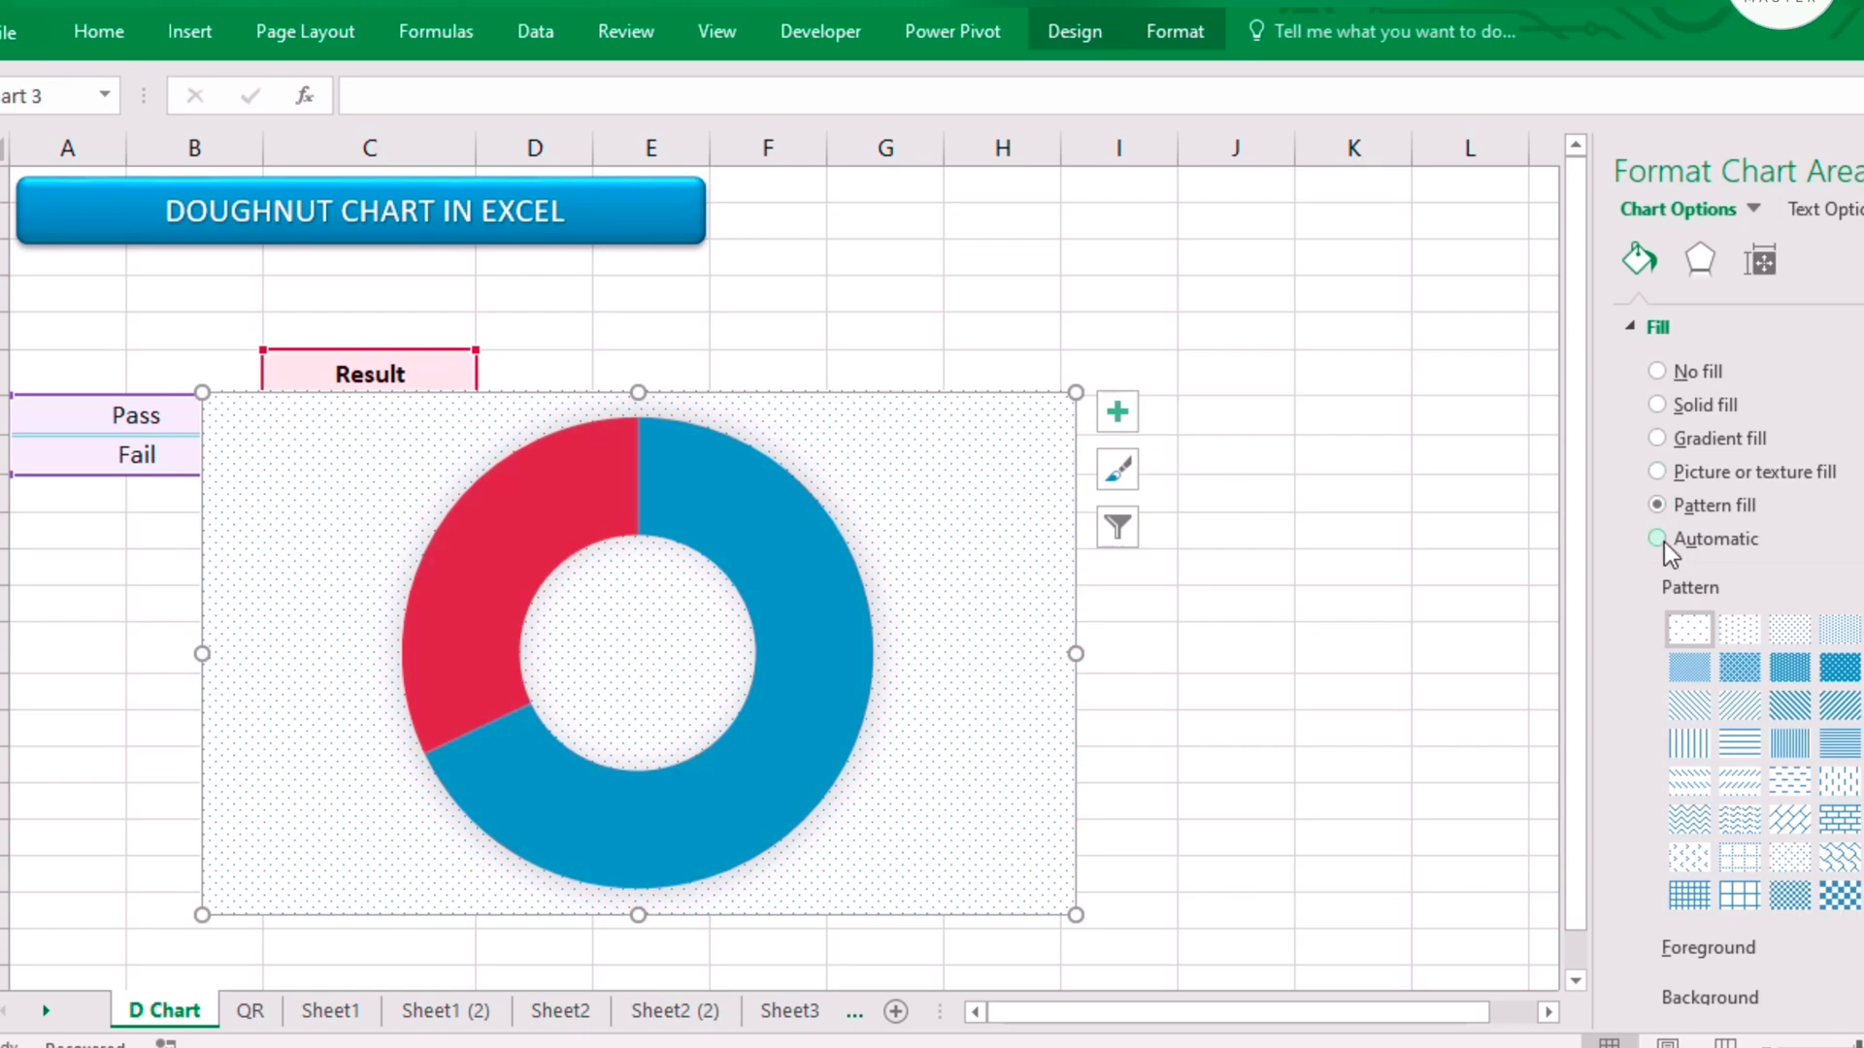
{"action": "left_click", "coordinate": [1660, 540]}
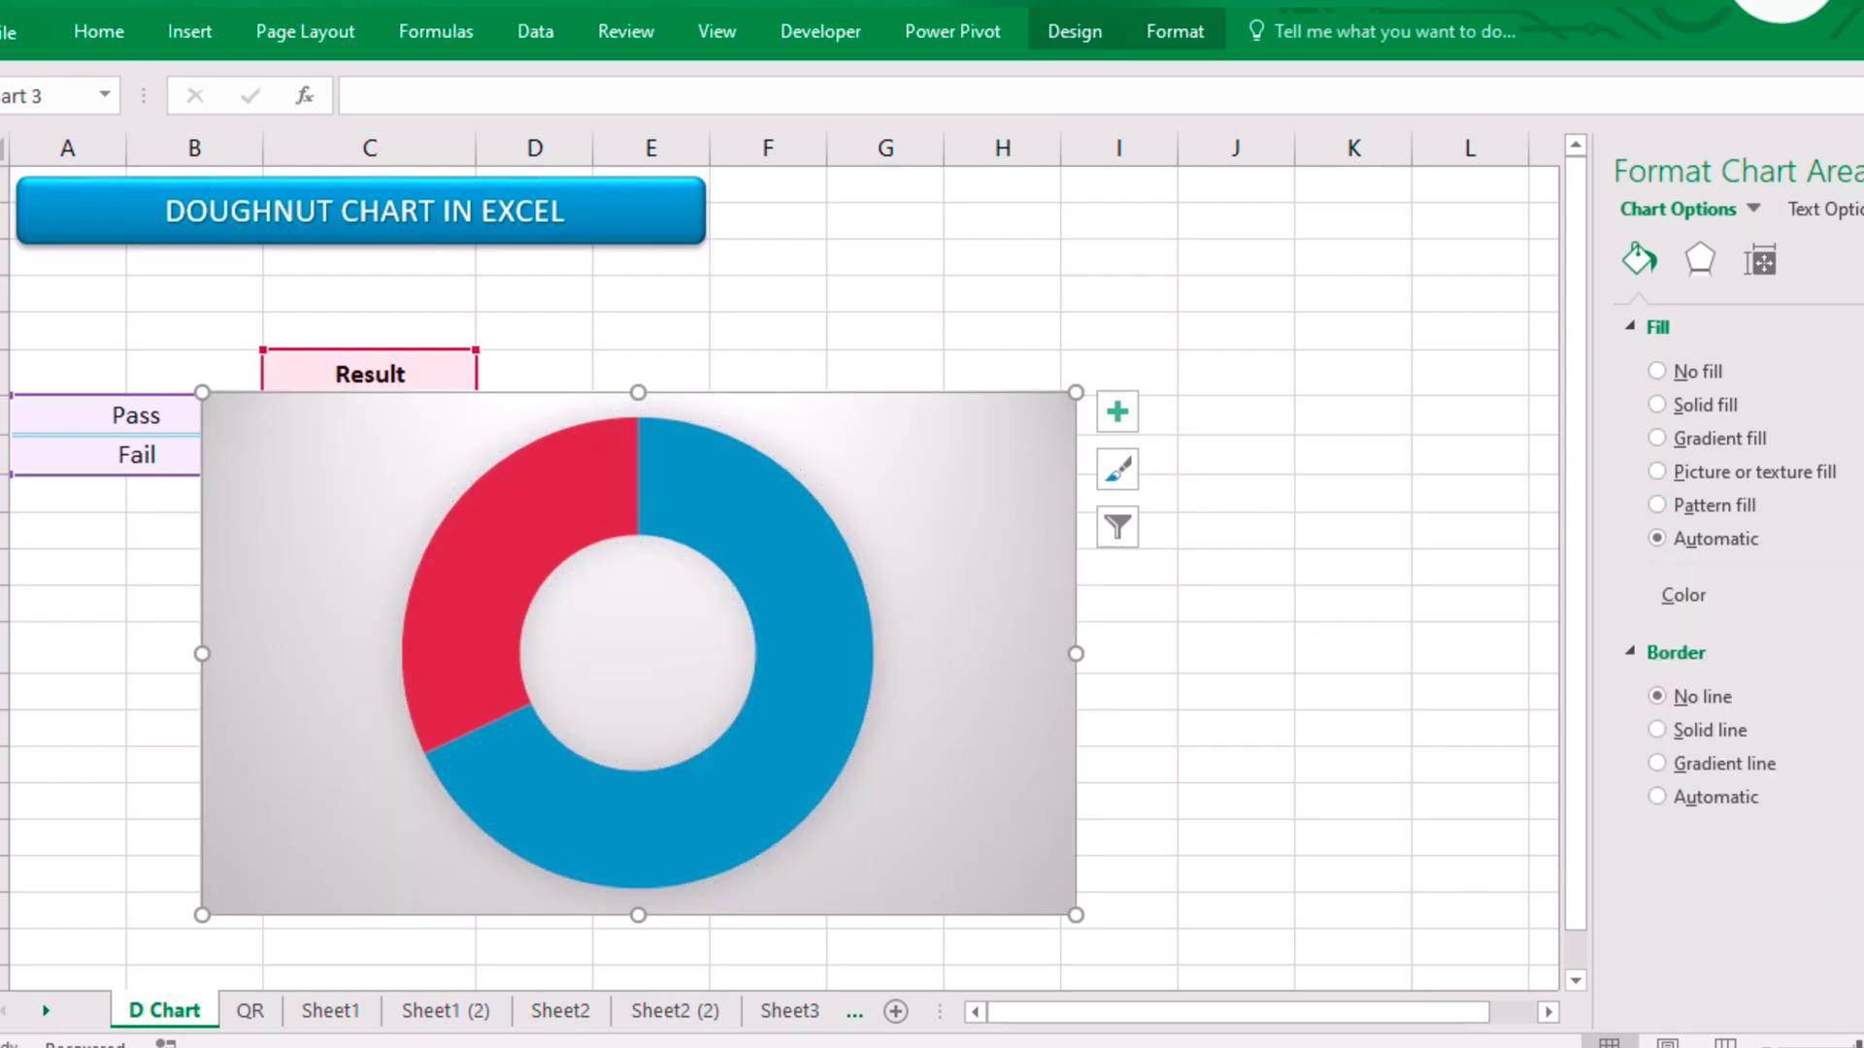
{"action": "left_click", "coordinate": [1837, 595]}
{"action": "left_click", "coordinate": [1773, 666]}
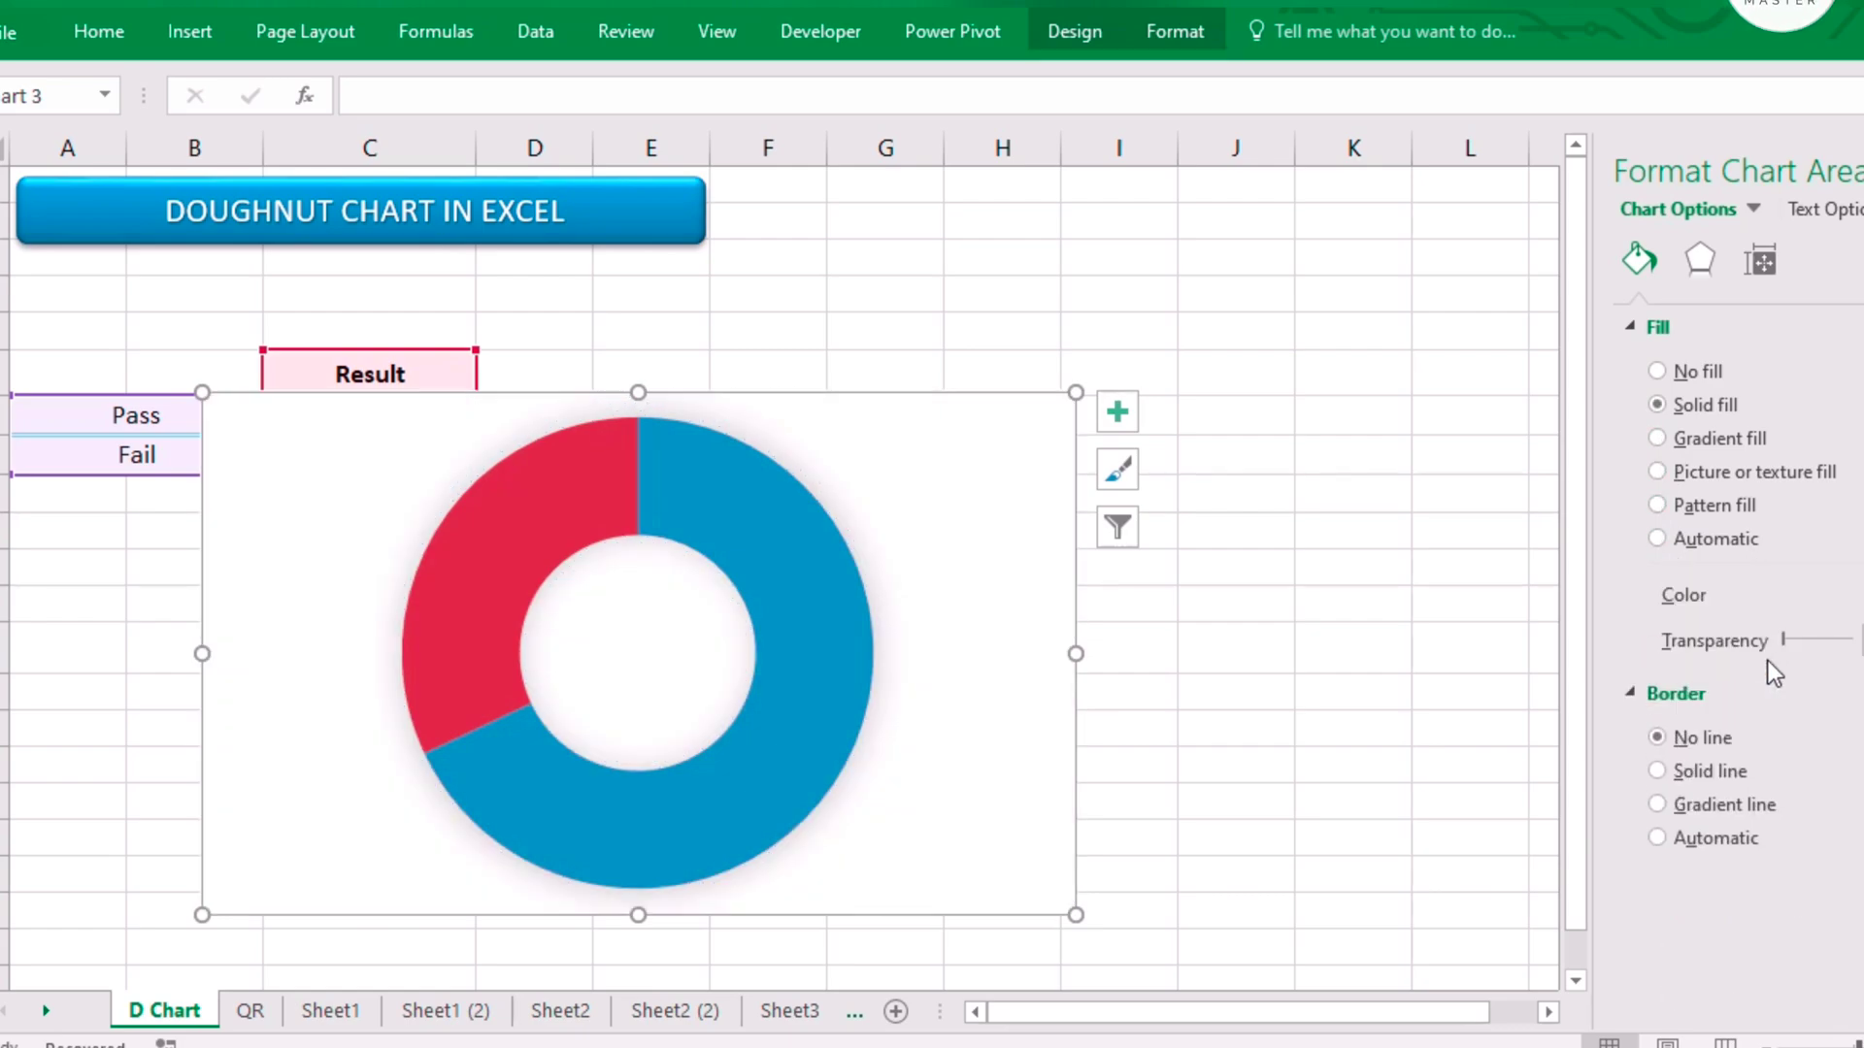
Step: Shrink the doughnut chart to roughly half its size and place it across columns D to H, beside and below the table
{"action": "left_click", "coordinate": [1383, 646]}
{"action": "left_click", "coordinate": [1004, 500]}
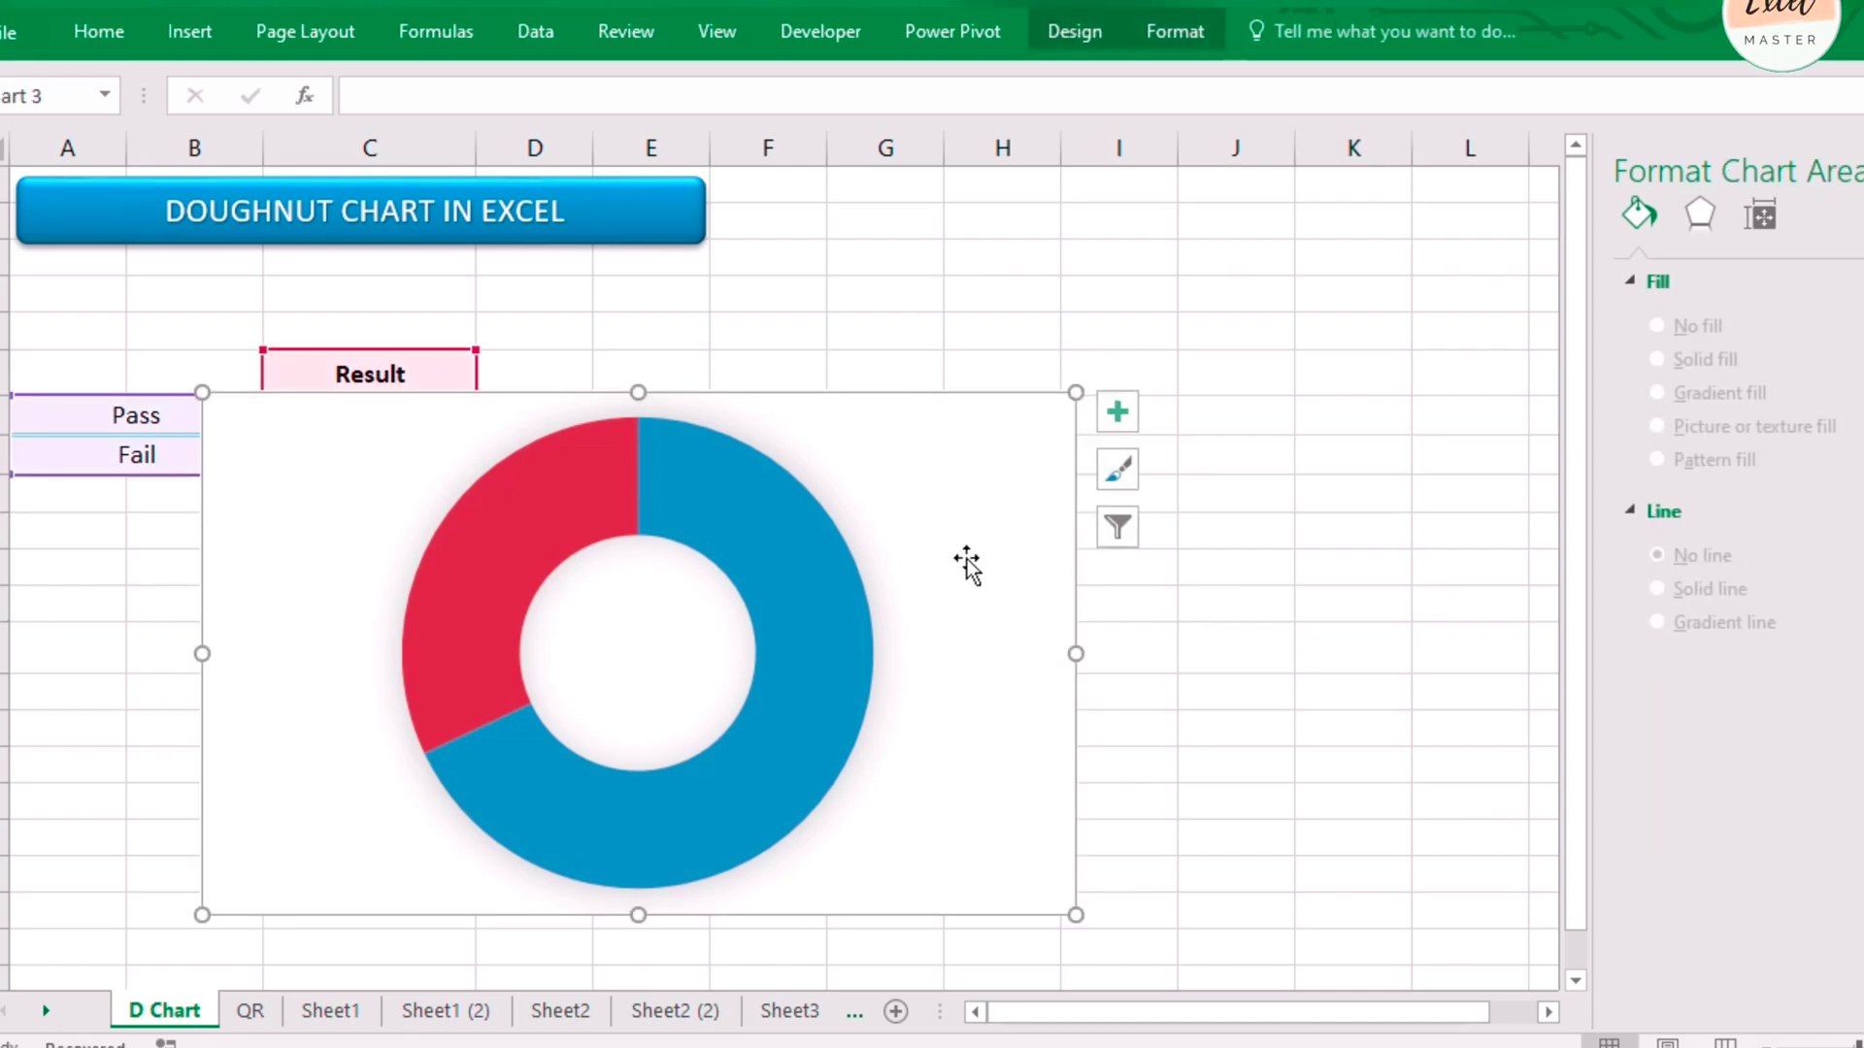
{"action": "left_click_drag", "start_coordinate": [1001, 581], "coordinate": [1198, 538]}
{"action": "left_click_drag", "start_coordinate": [1274, 874], "coordinate": [919, 668]}
{"action": "mouse_move", "coordinate": [795, 478]}
{"action": "left_mouse_down"}
{"action": "mouse_move", "coordinate": [799, 587]}
{"action": "mouse_move", "coordinate": [516, 666]}
{"action": "mouse_move", "coordinate": [516, 520]}
{"action": "mouse_move", "coordinate": [491, 608]}
{"action": "mouse_move", "coordinate": [453, 607]}
{"action": "mouse_move", "coordinate": [945, 541]}
{"action": "left_mouse_up"}
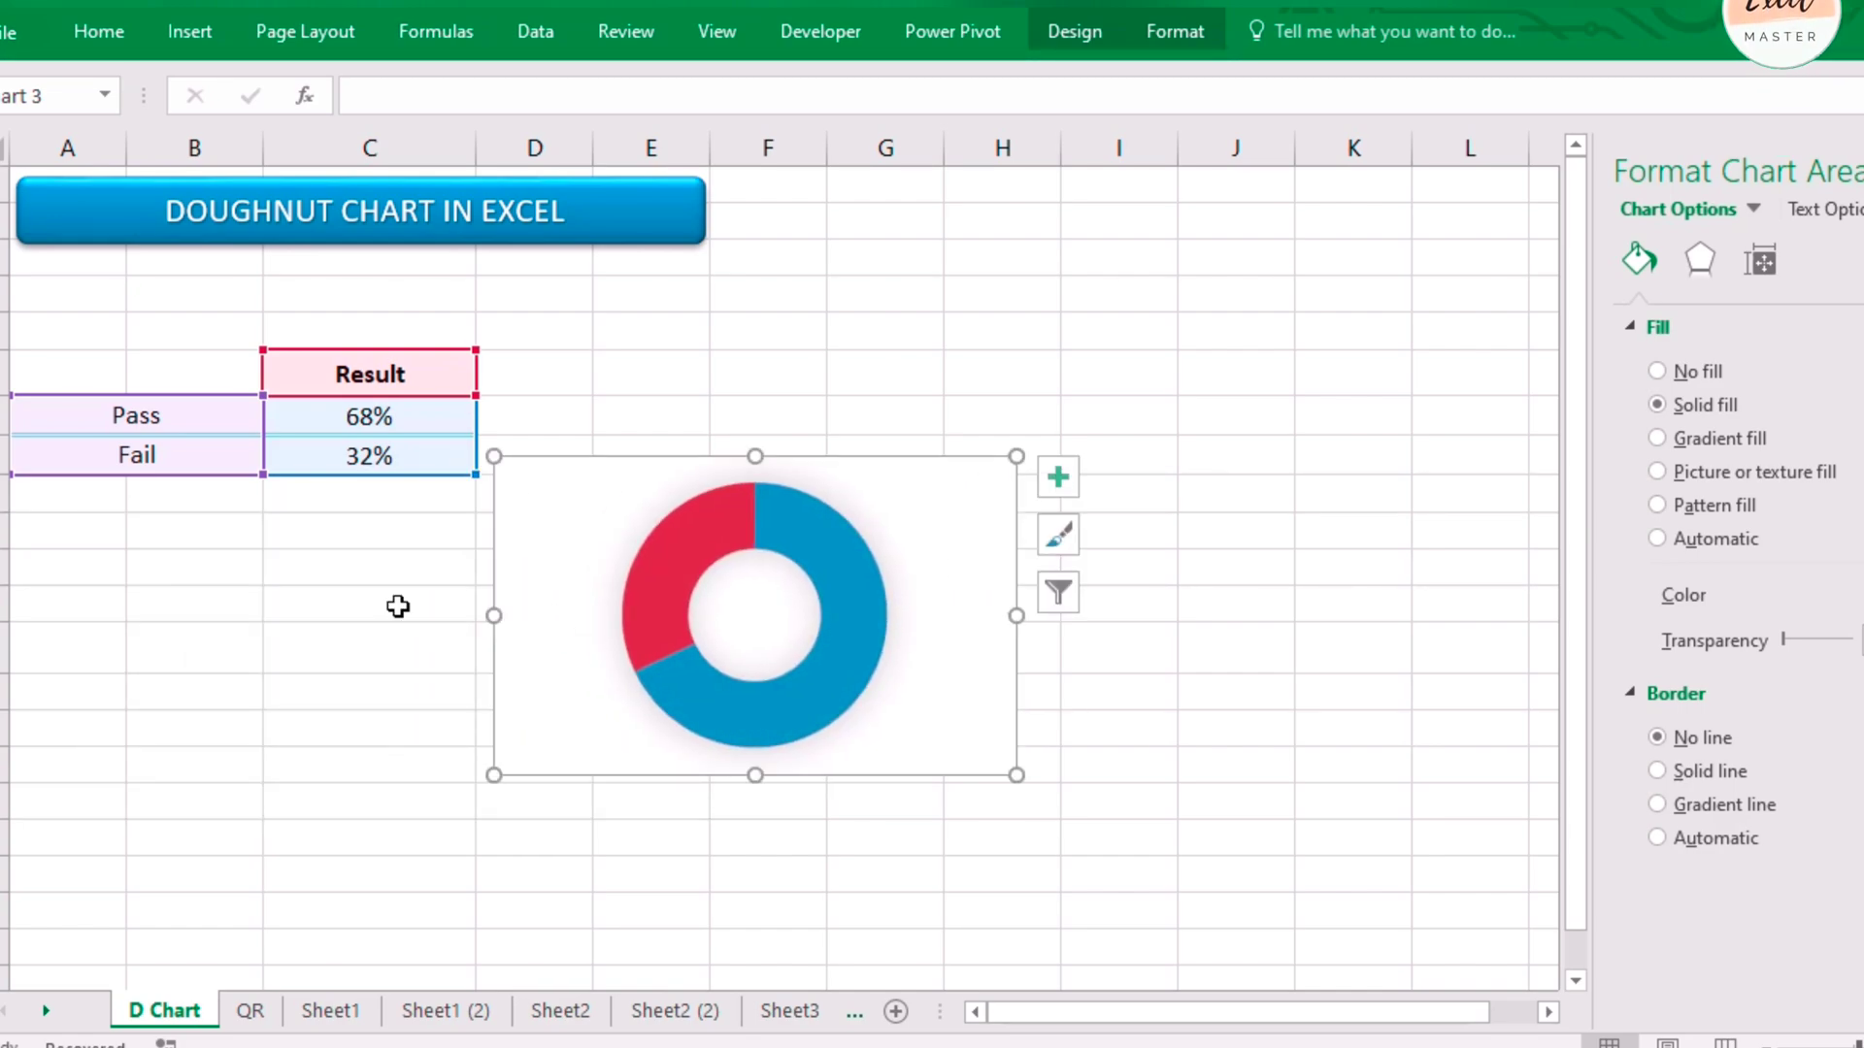
Step: Link cell C13 below the table to the Pass percentage with the formula =C7
{"action": "left_click", "coordinate": [329, 650]}
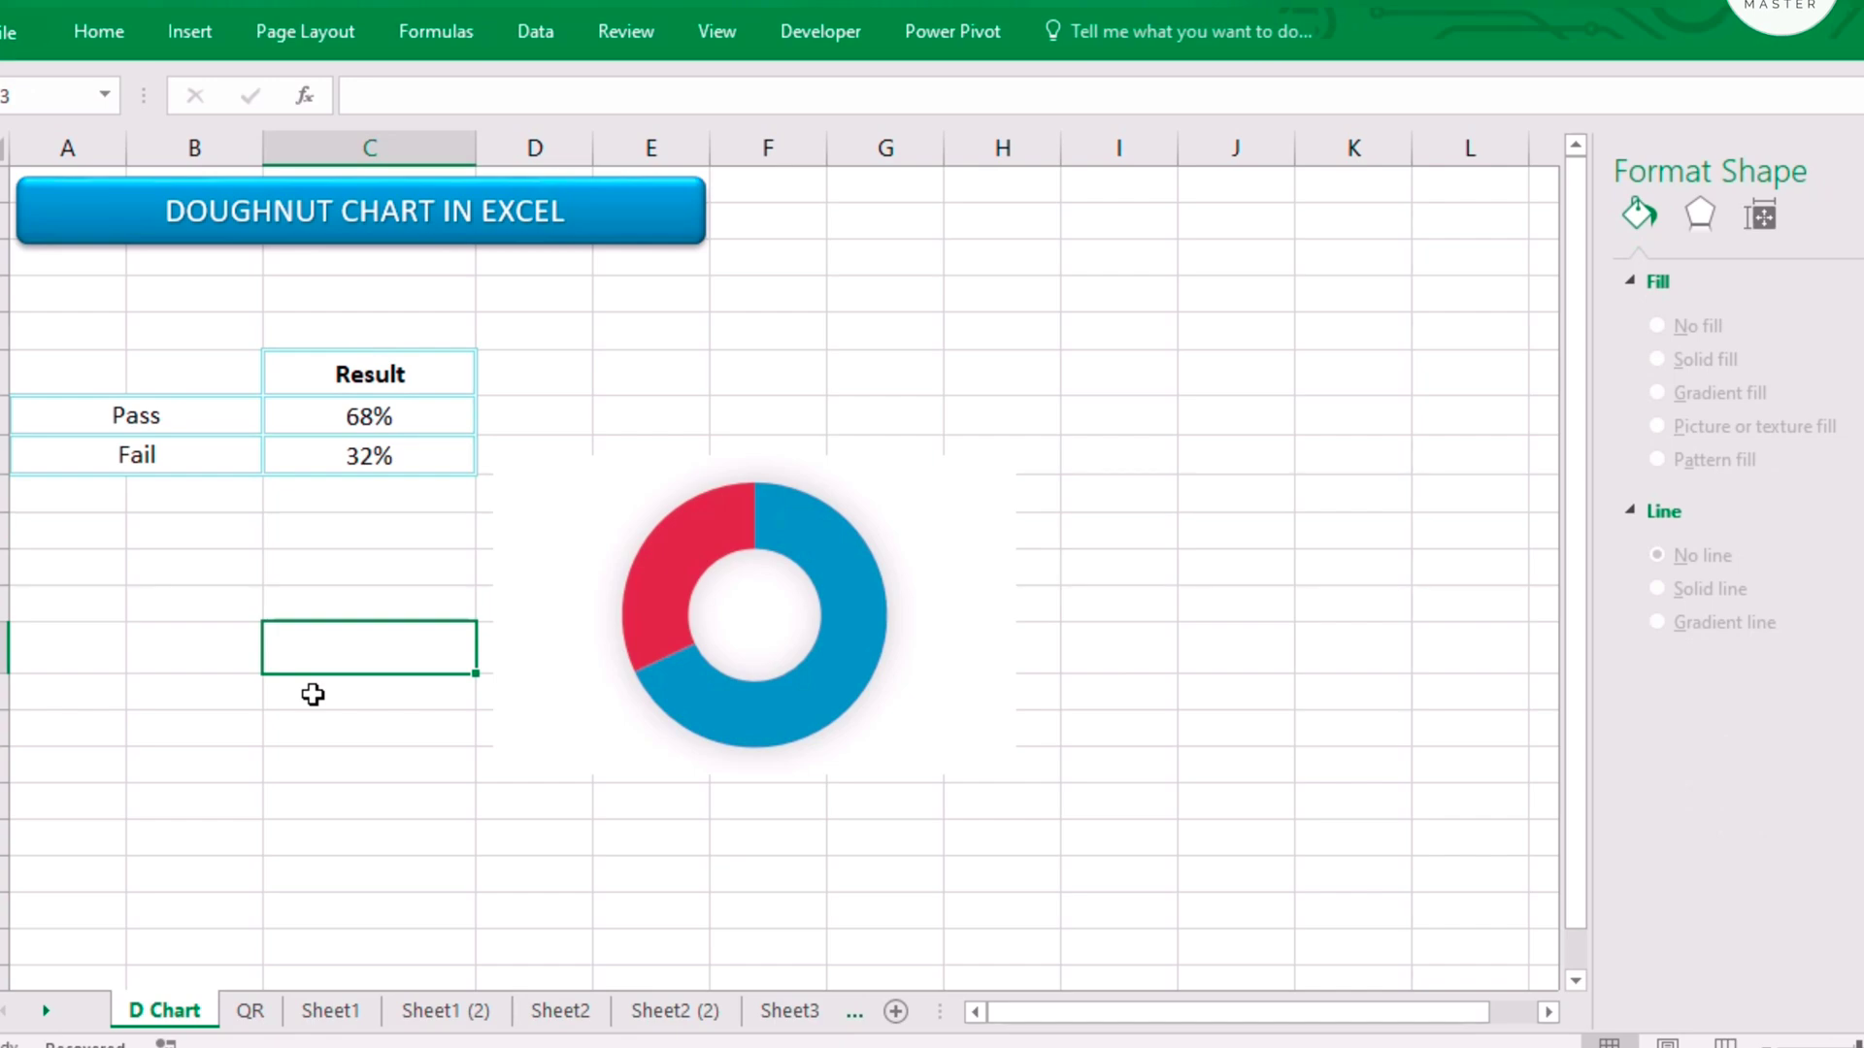
{"action": "left_click", "coordinate": [366, 416]}
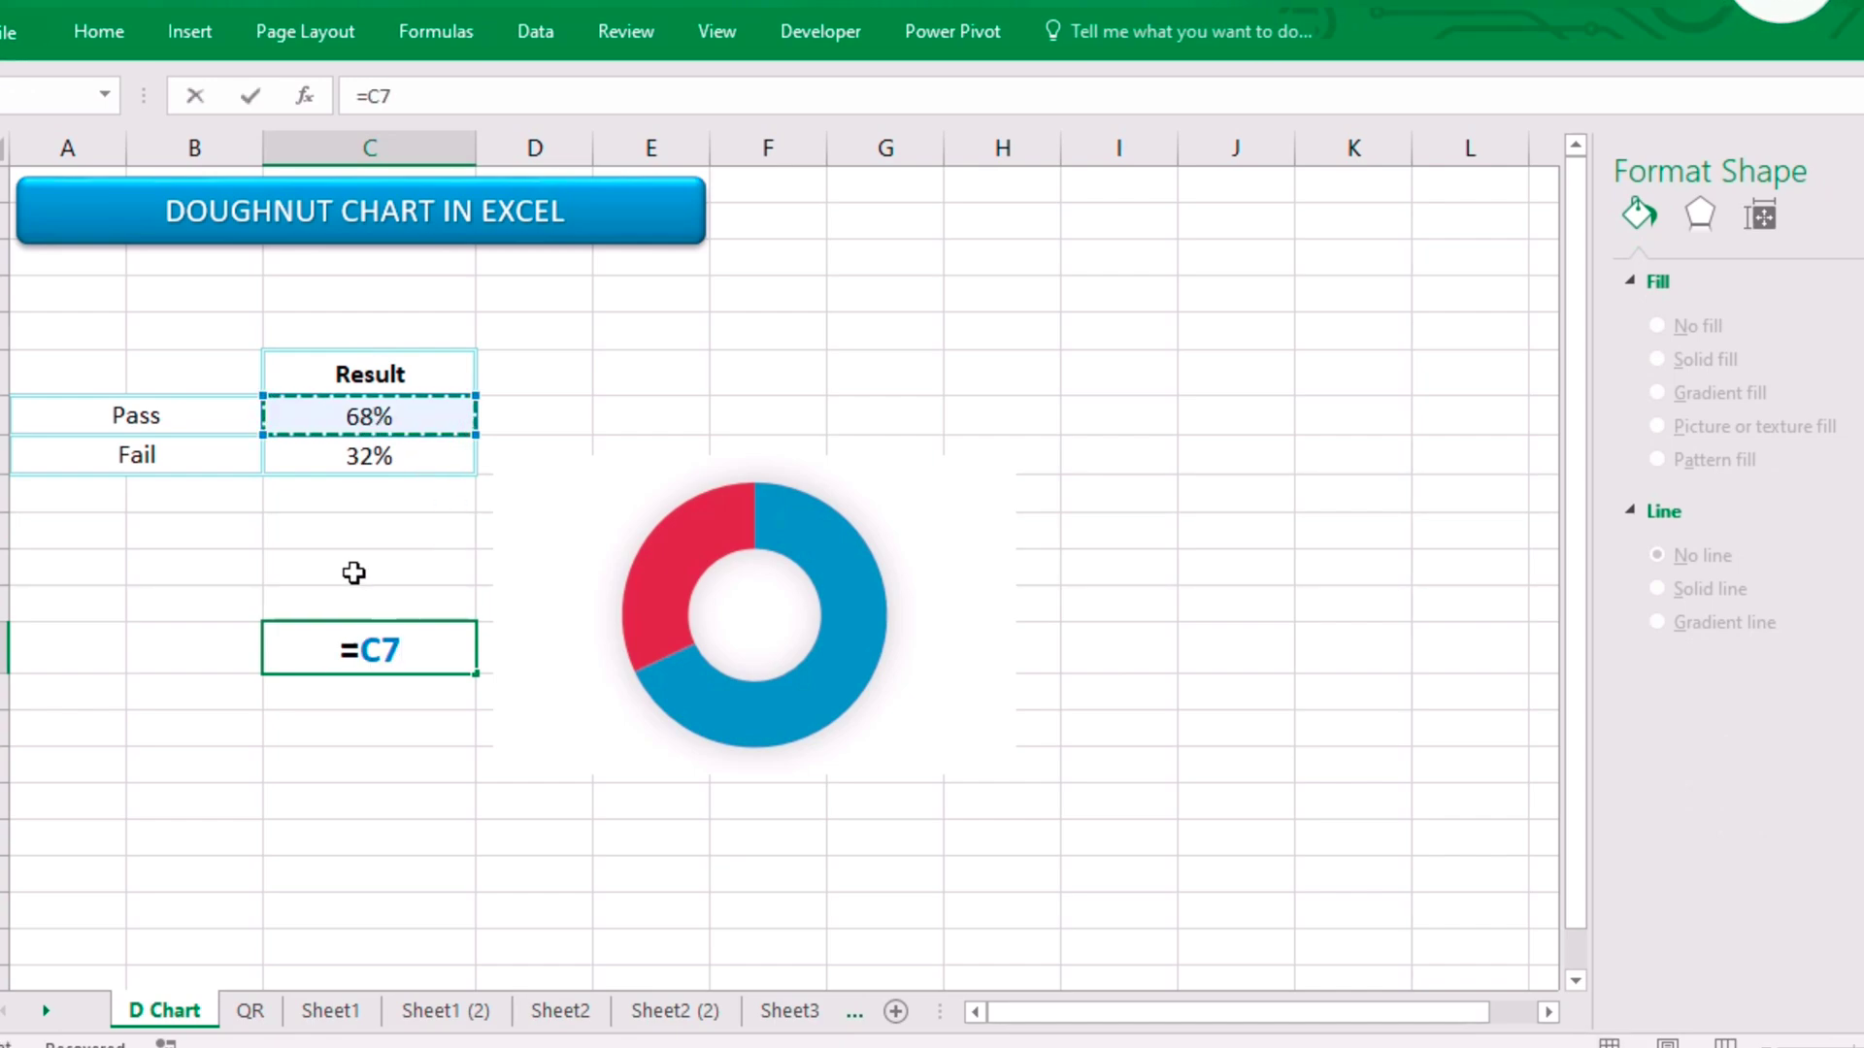
{"action": "key", "text": "Return"}
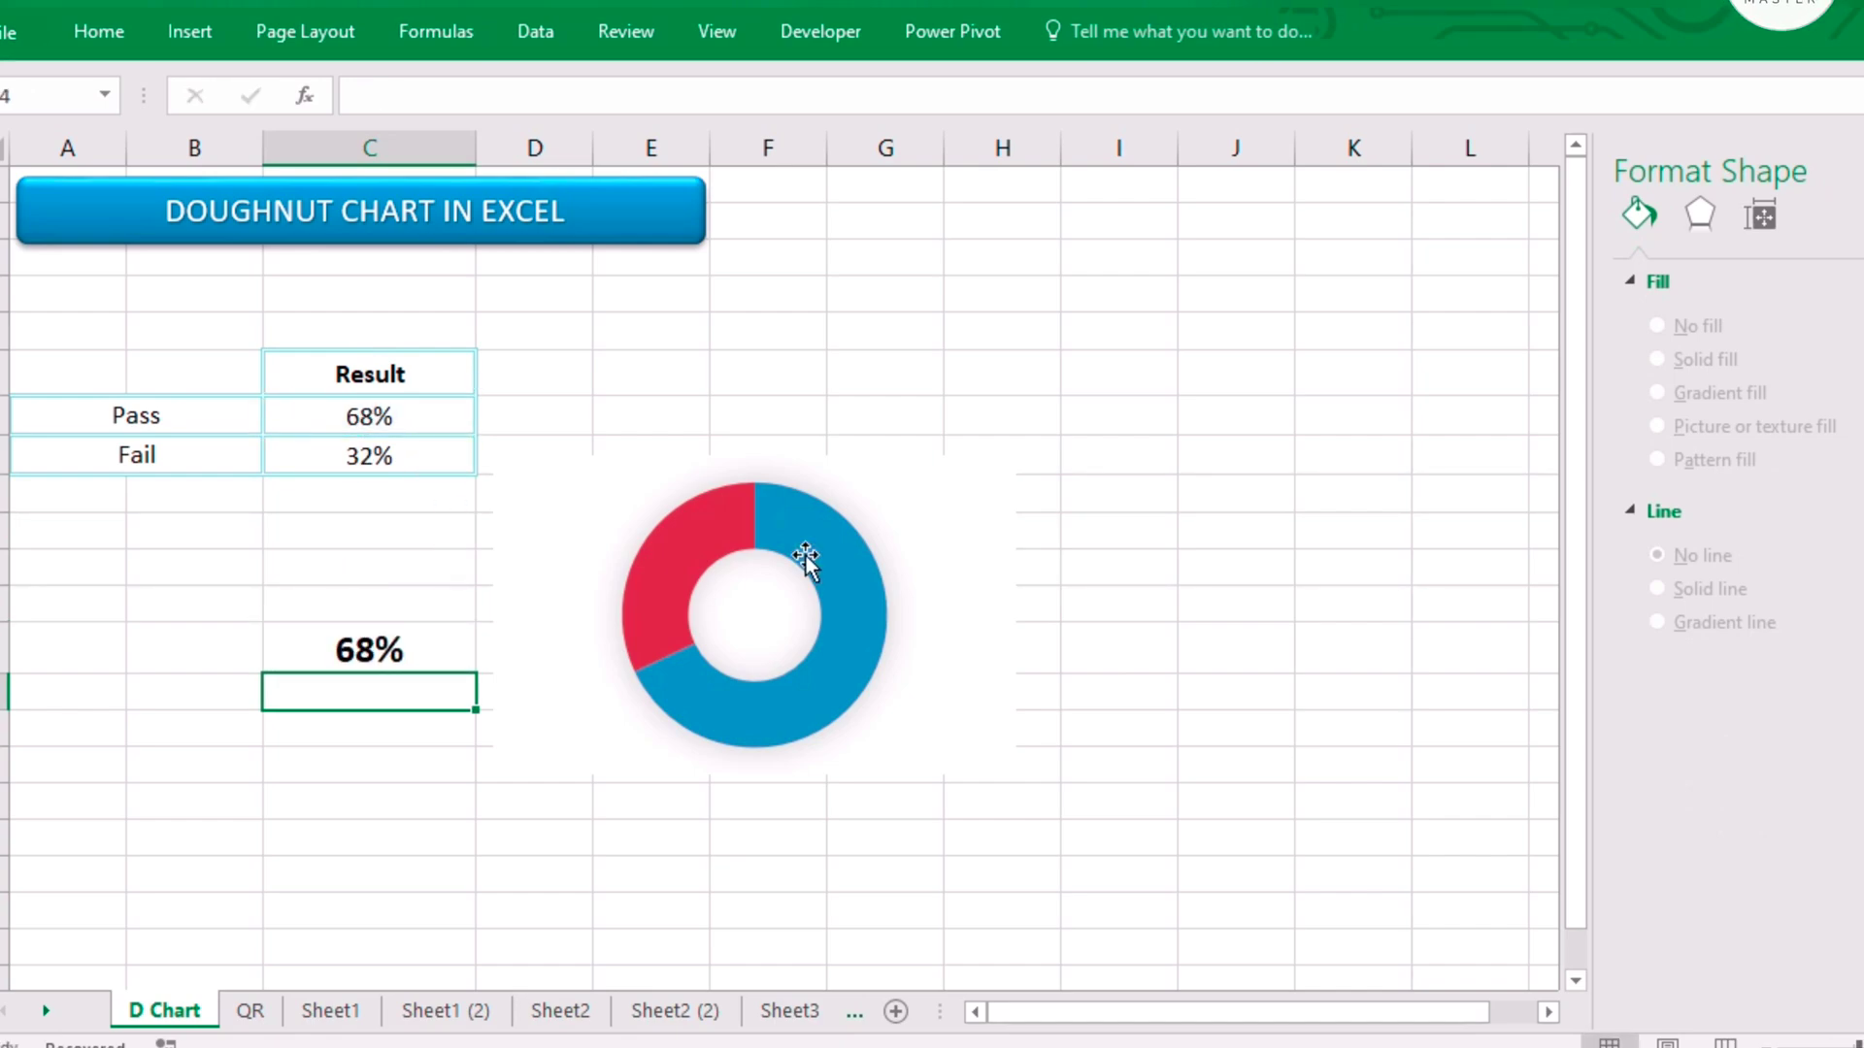
Step: Move the chart over the linked percentage in C13 and set the chart area's fill to No fill
{"action": "left_click_drag", "start_coordinate": [938, 506], "coordinate": [536, 579]}
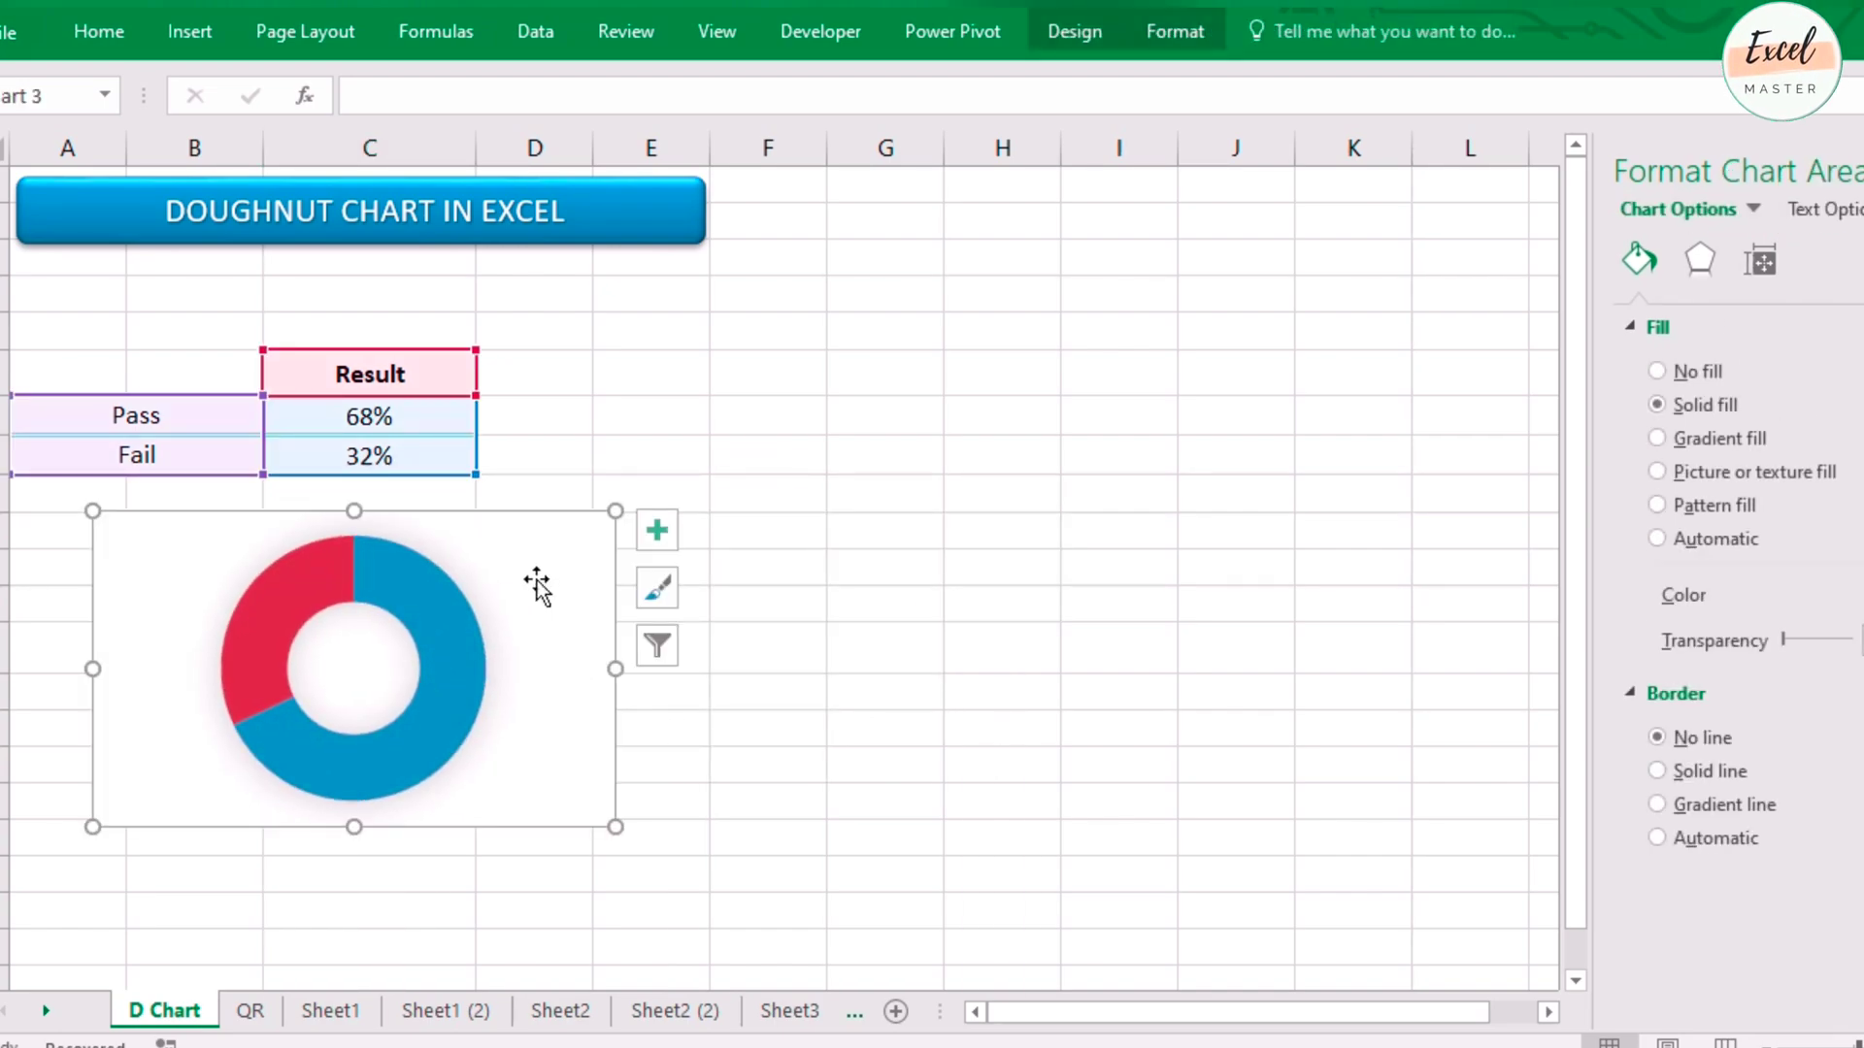
{"action": "left_click", "coordinate": [1656, 373]}
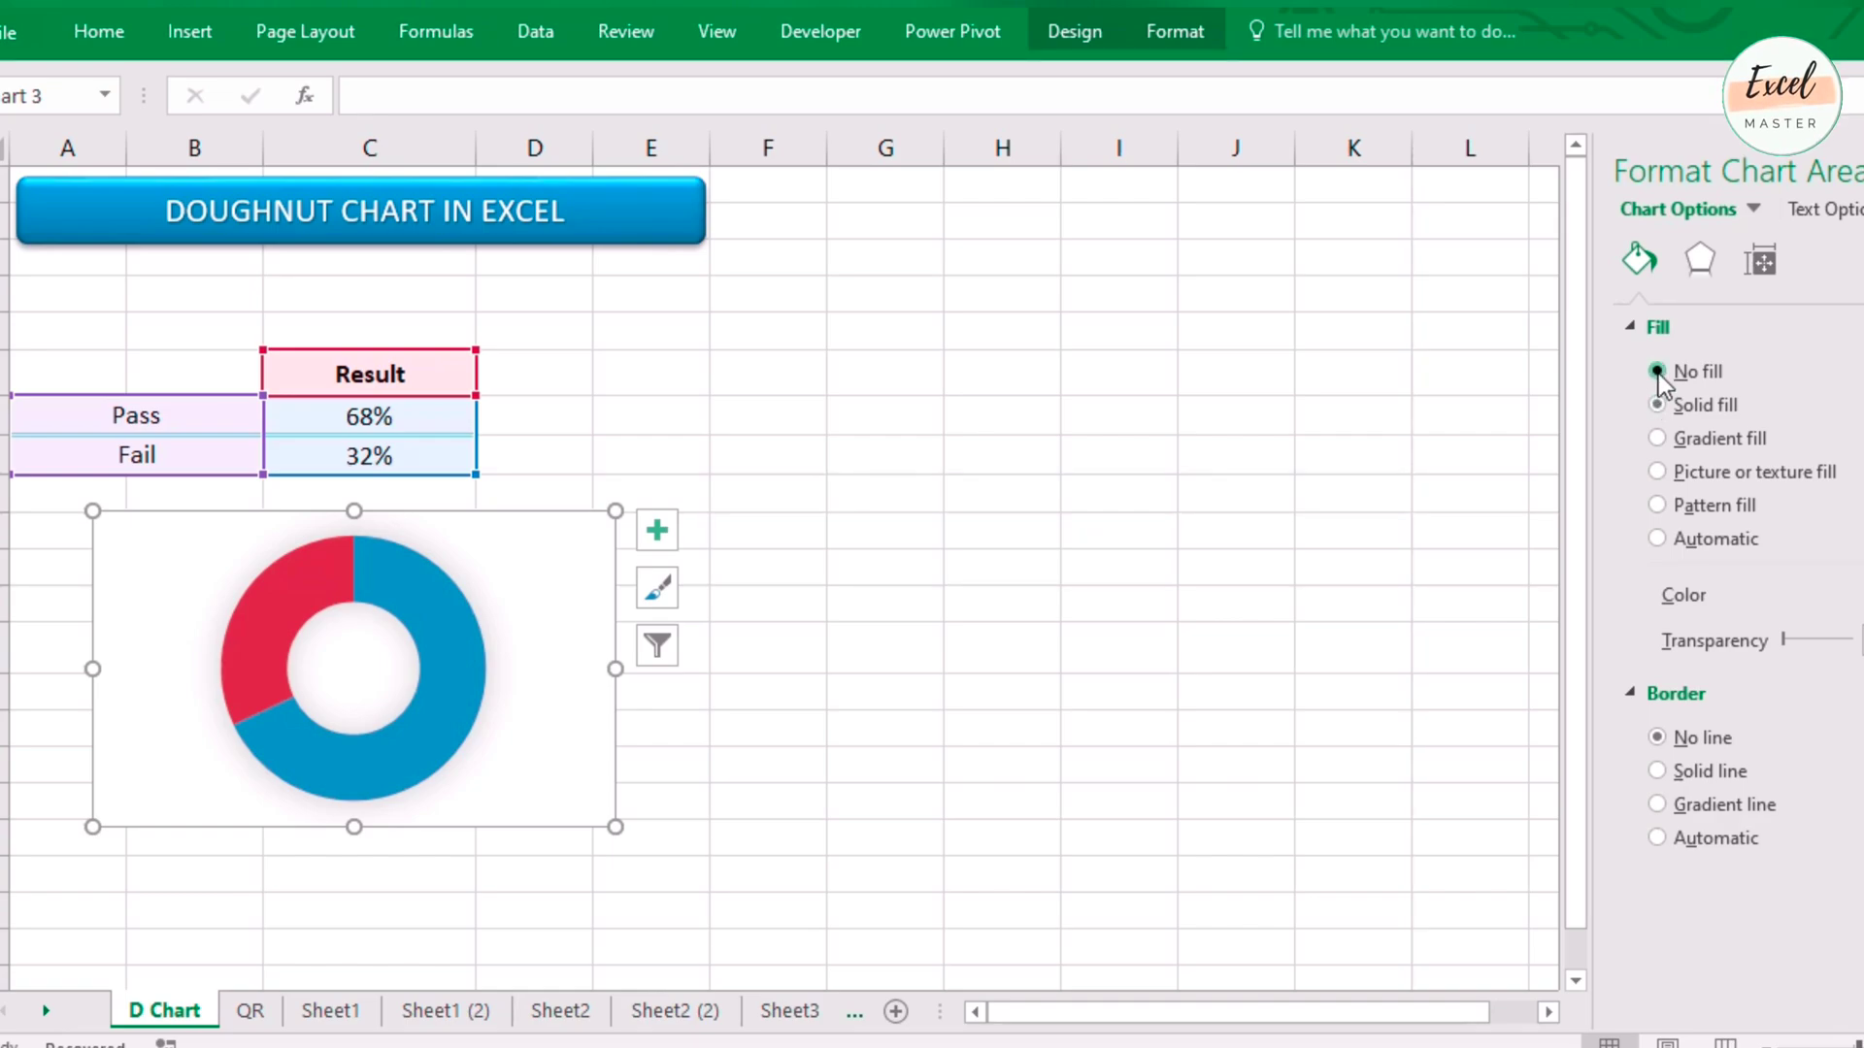
{"action": "left_click", "coordinate": [899, 667]}
{"action": "left_click", "coordinate": [833, 833]}
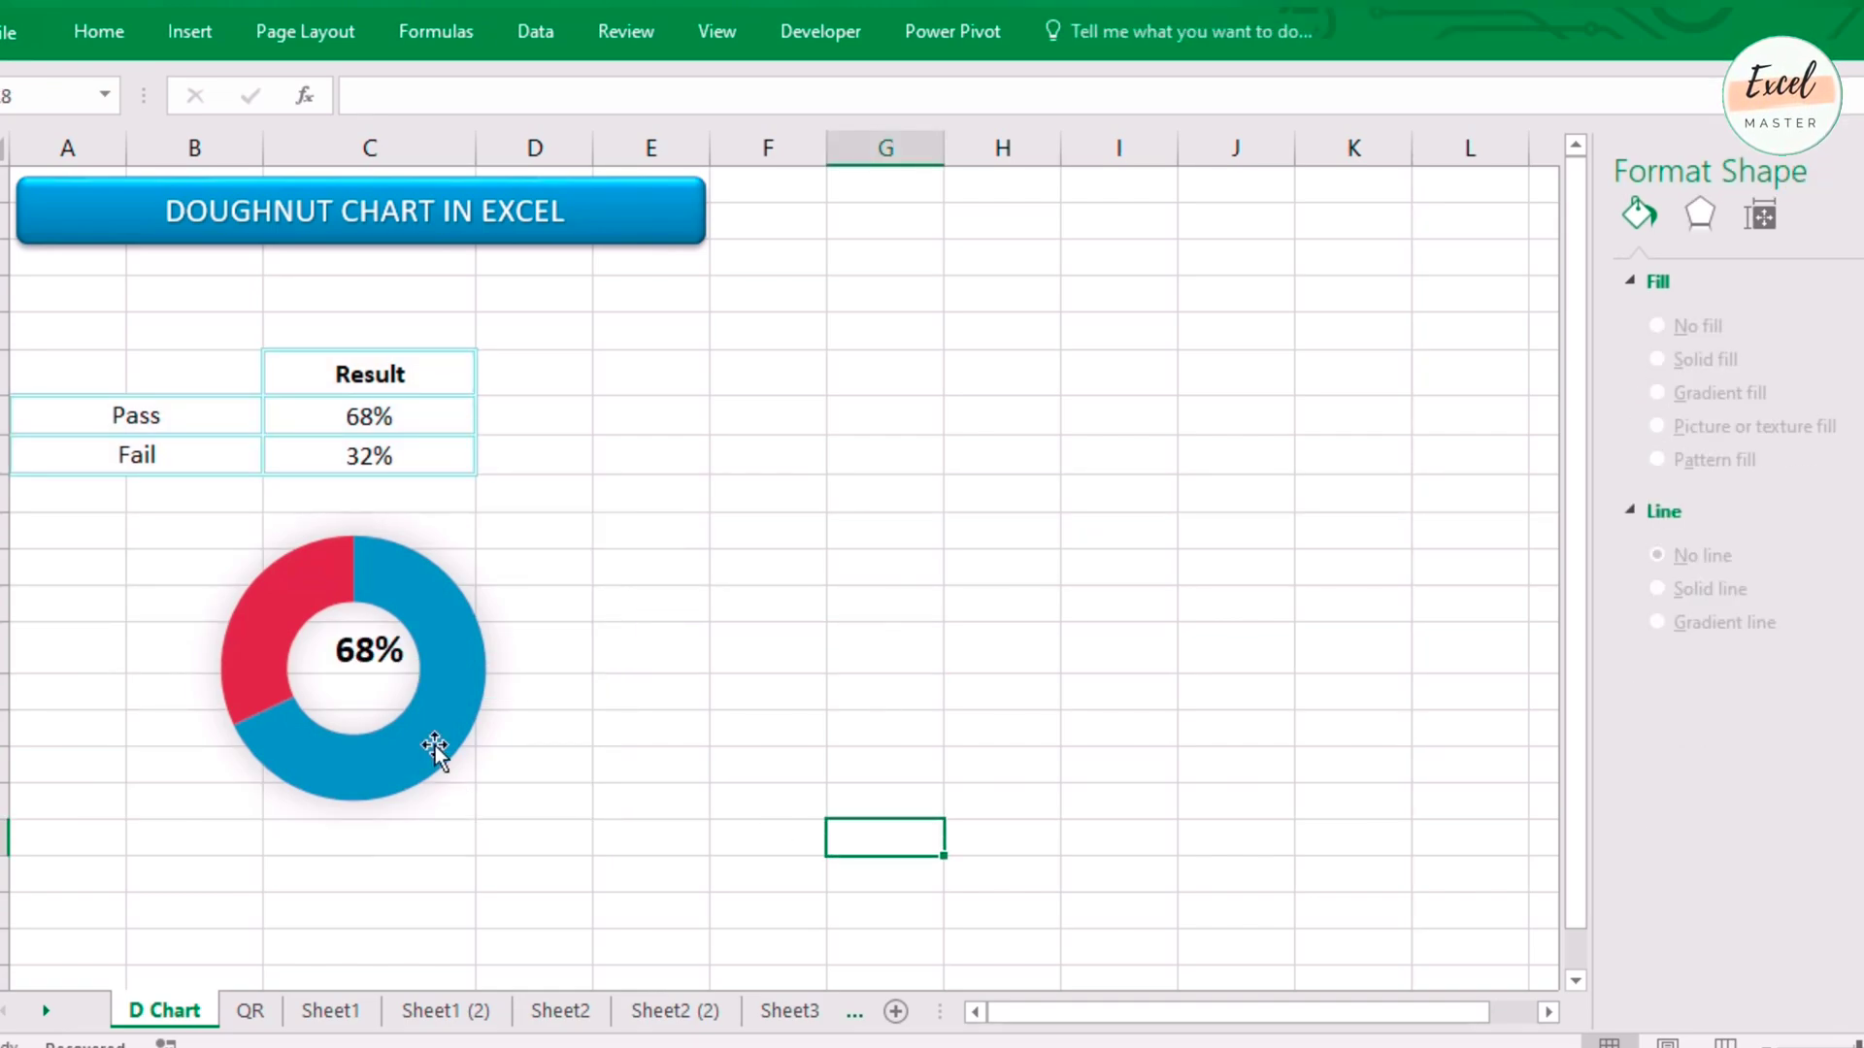
Step: Move the doughnut chart off cell C13 into the empty area around columns D to G
{"action": "left_click", "coordinate": [449, 749]}
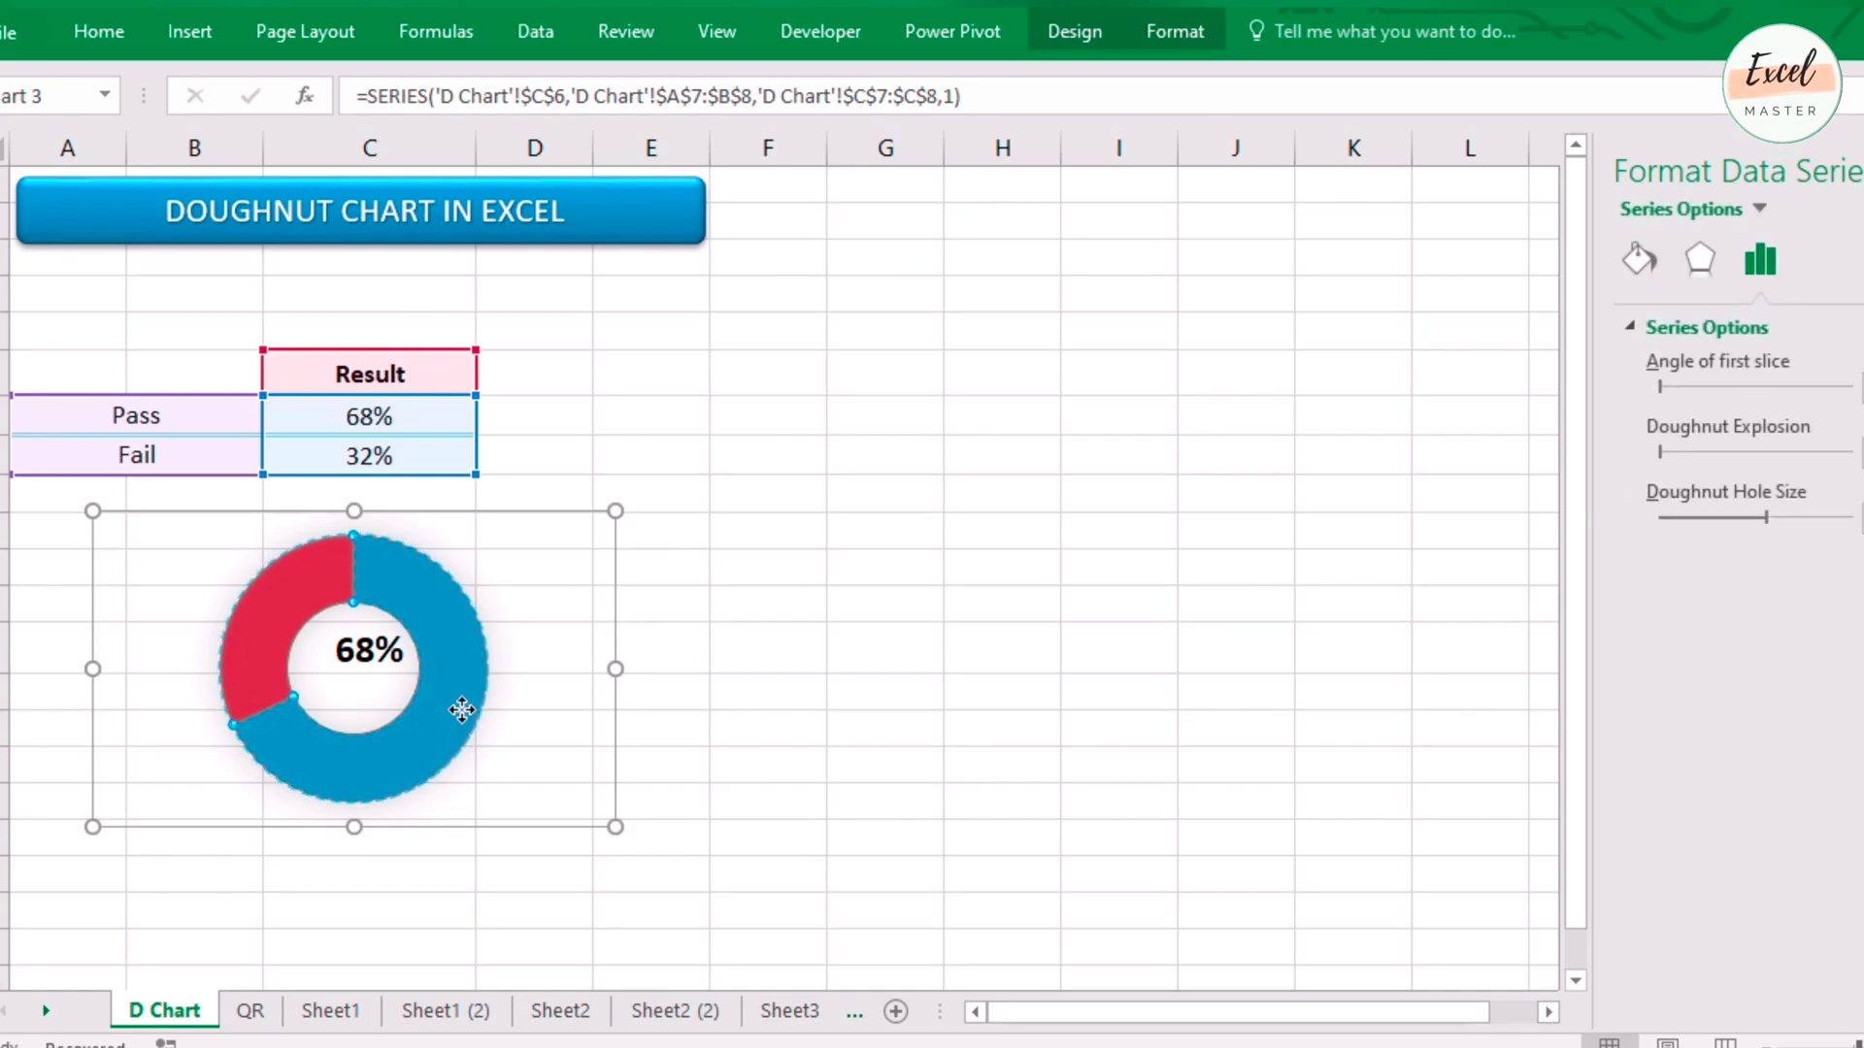
{"action": "left_click", "coordinate": [462, 711]}
{"action": "left_click", "coordinate": [562, 615]}
{"action": "left_click_drag", "start_coordinate": [563, 615], "coordinate": [878, 573]}
{"action": "left_click", "coordinate": [699, 832]}
Step: Increase the font size of the linked percentage in cell C13 to 20
{"action": "left_click", "coordinate": [359, 651]}
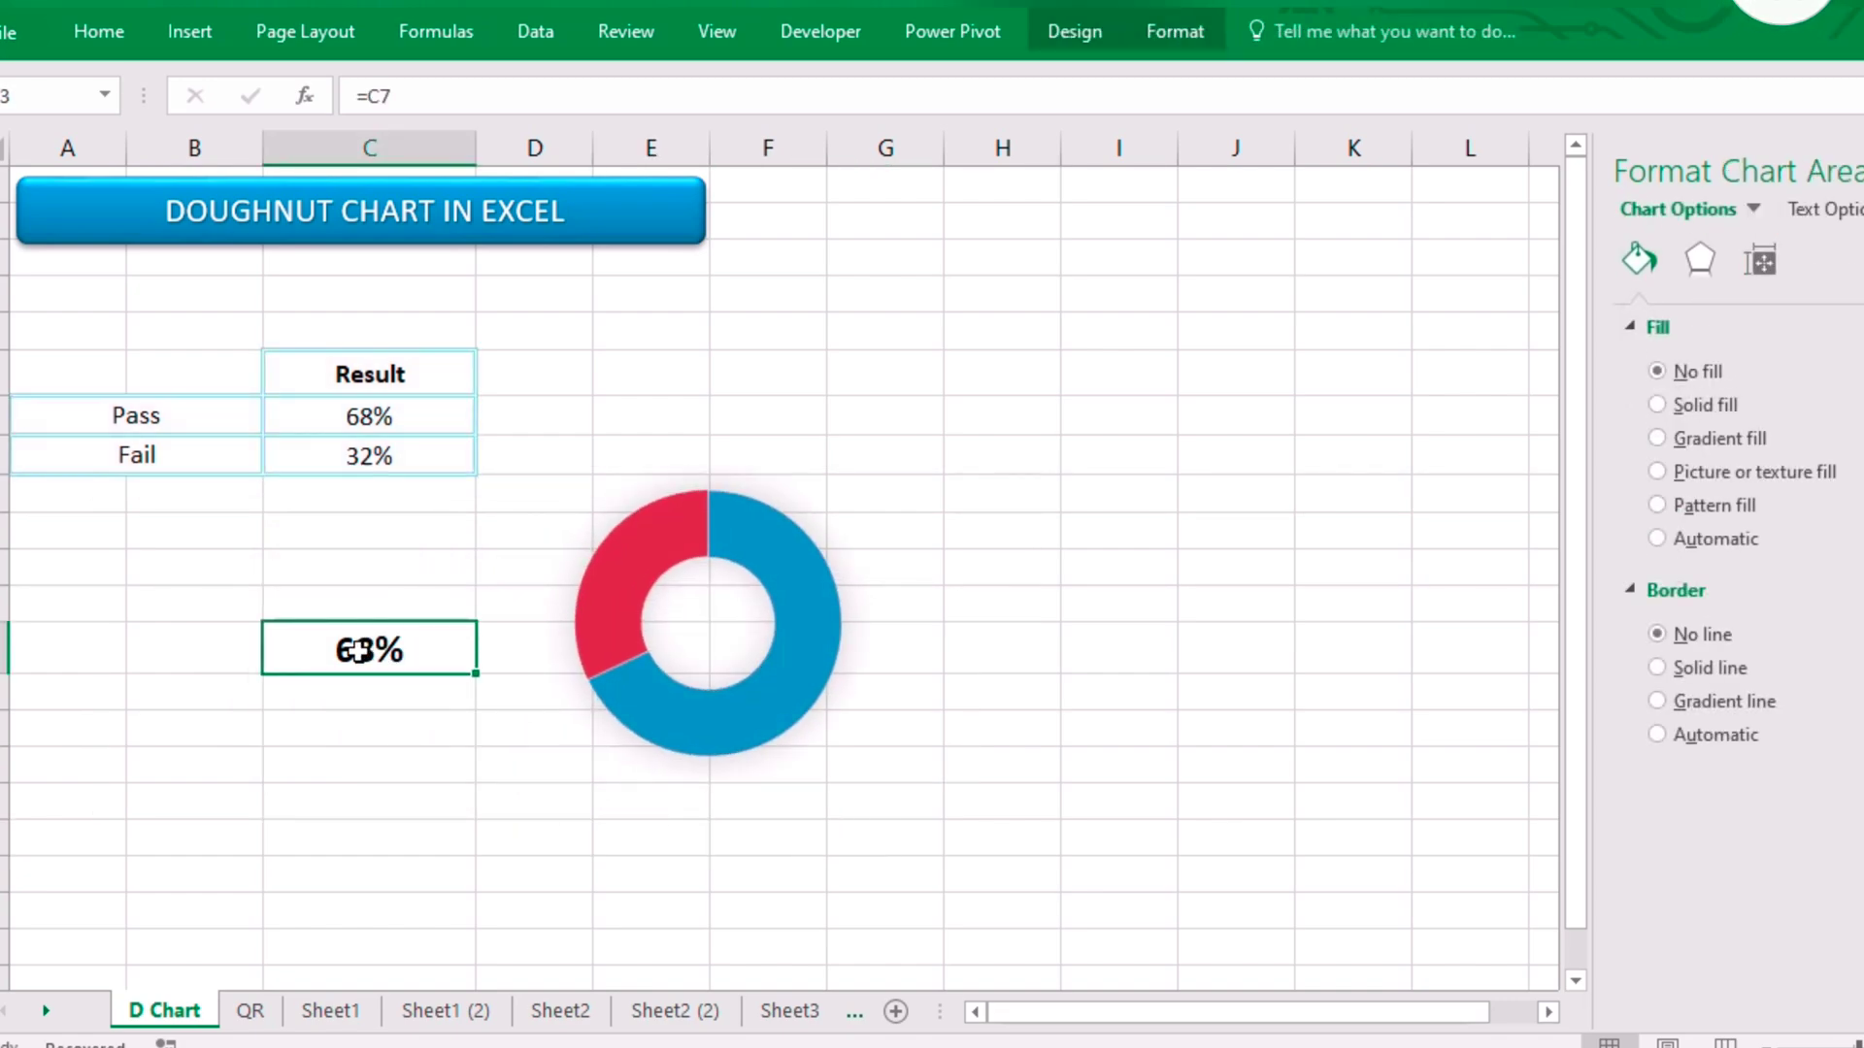
{"action": "left_click", "coordinate": [93, 33]}
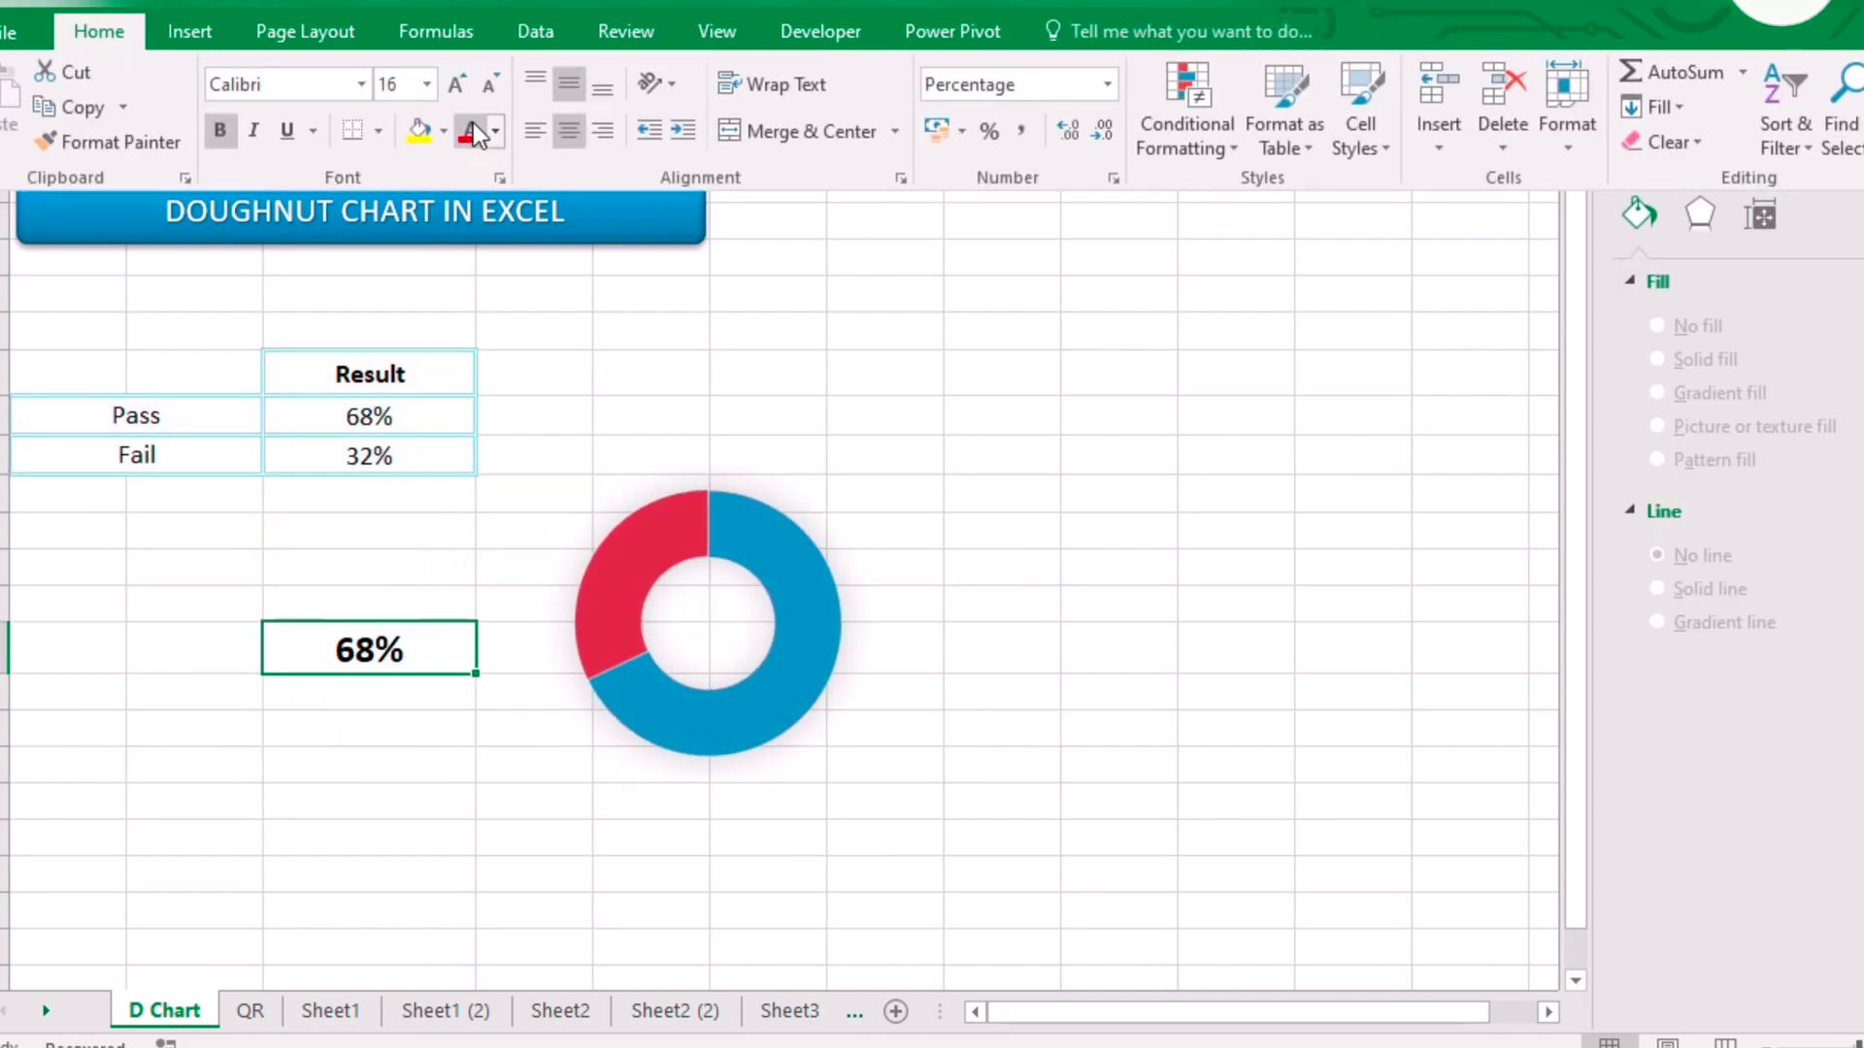
{"action": "left_click", "coordinate": [452, 86]}
{"action": "left_click", "coordinate": [452, 86]}
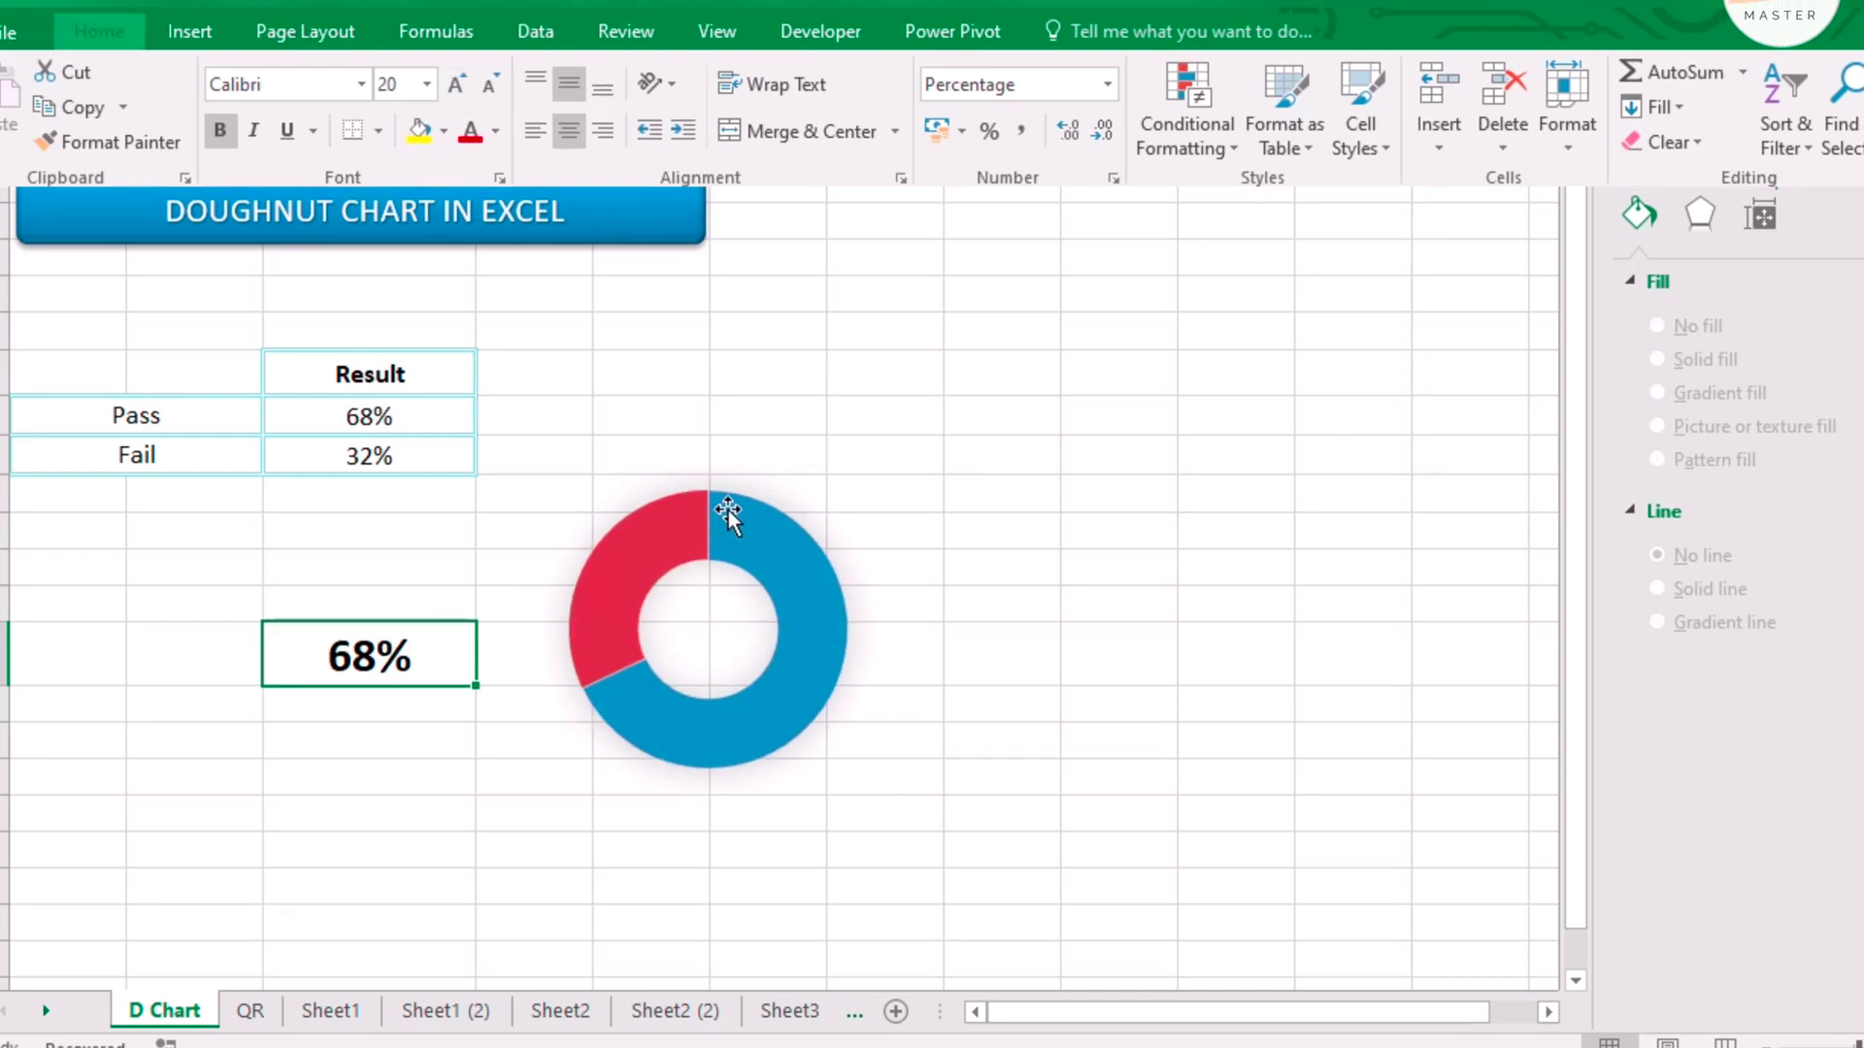
Step: Move the chart back over cell C13 so the percentage sits centred in the doughnut hole
{"action": "left_click", "coordinate": [860, 549]}
{"action": "left_click_drag", "start_coordinate": [886, 504], "coordinate": [545, 524]}
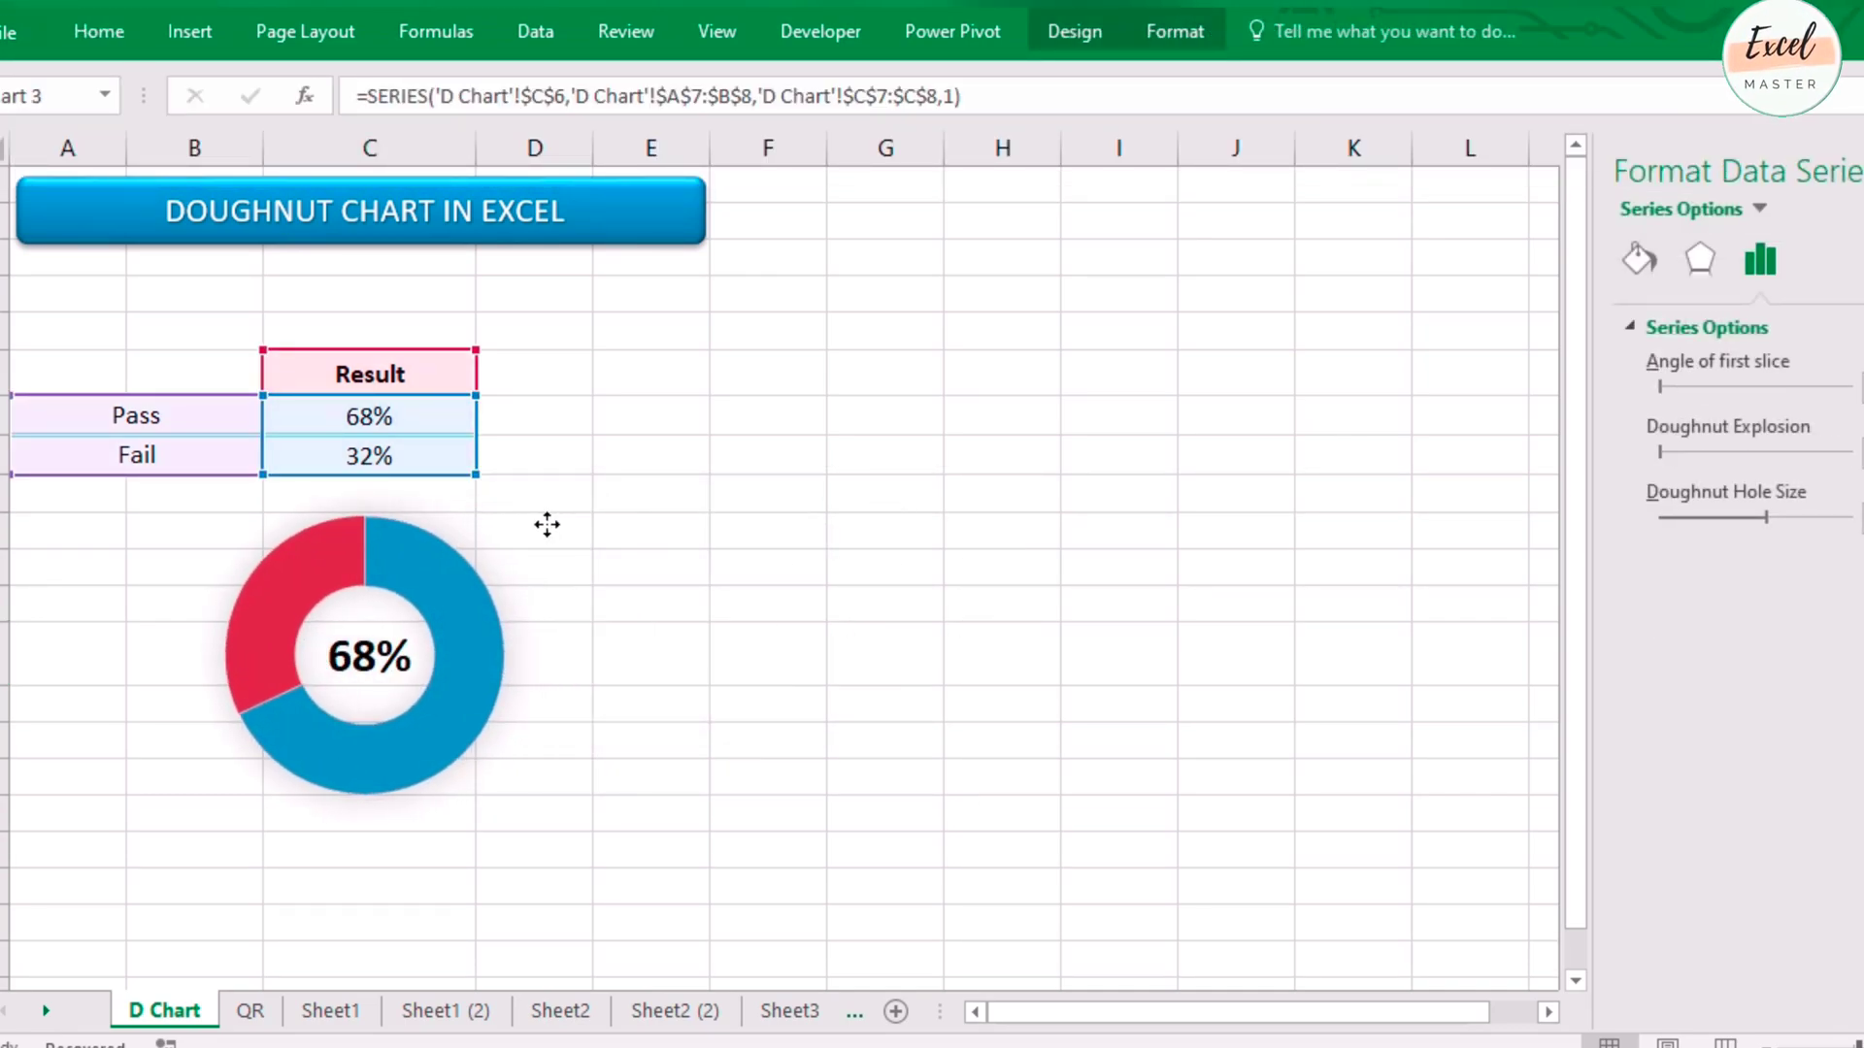
{"action": "left_click", "coordinate": [903, 645]}
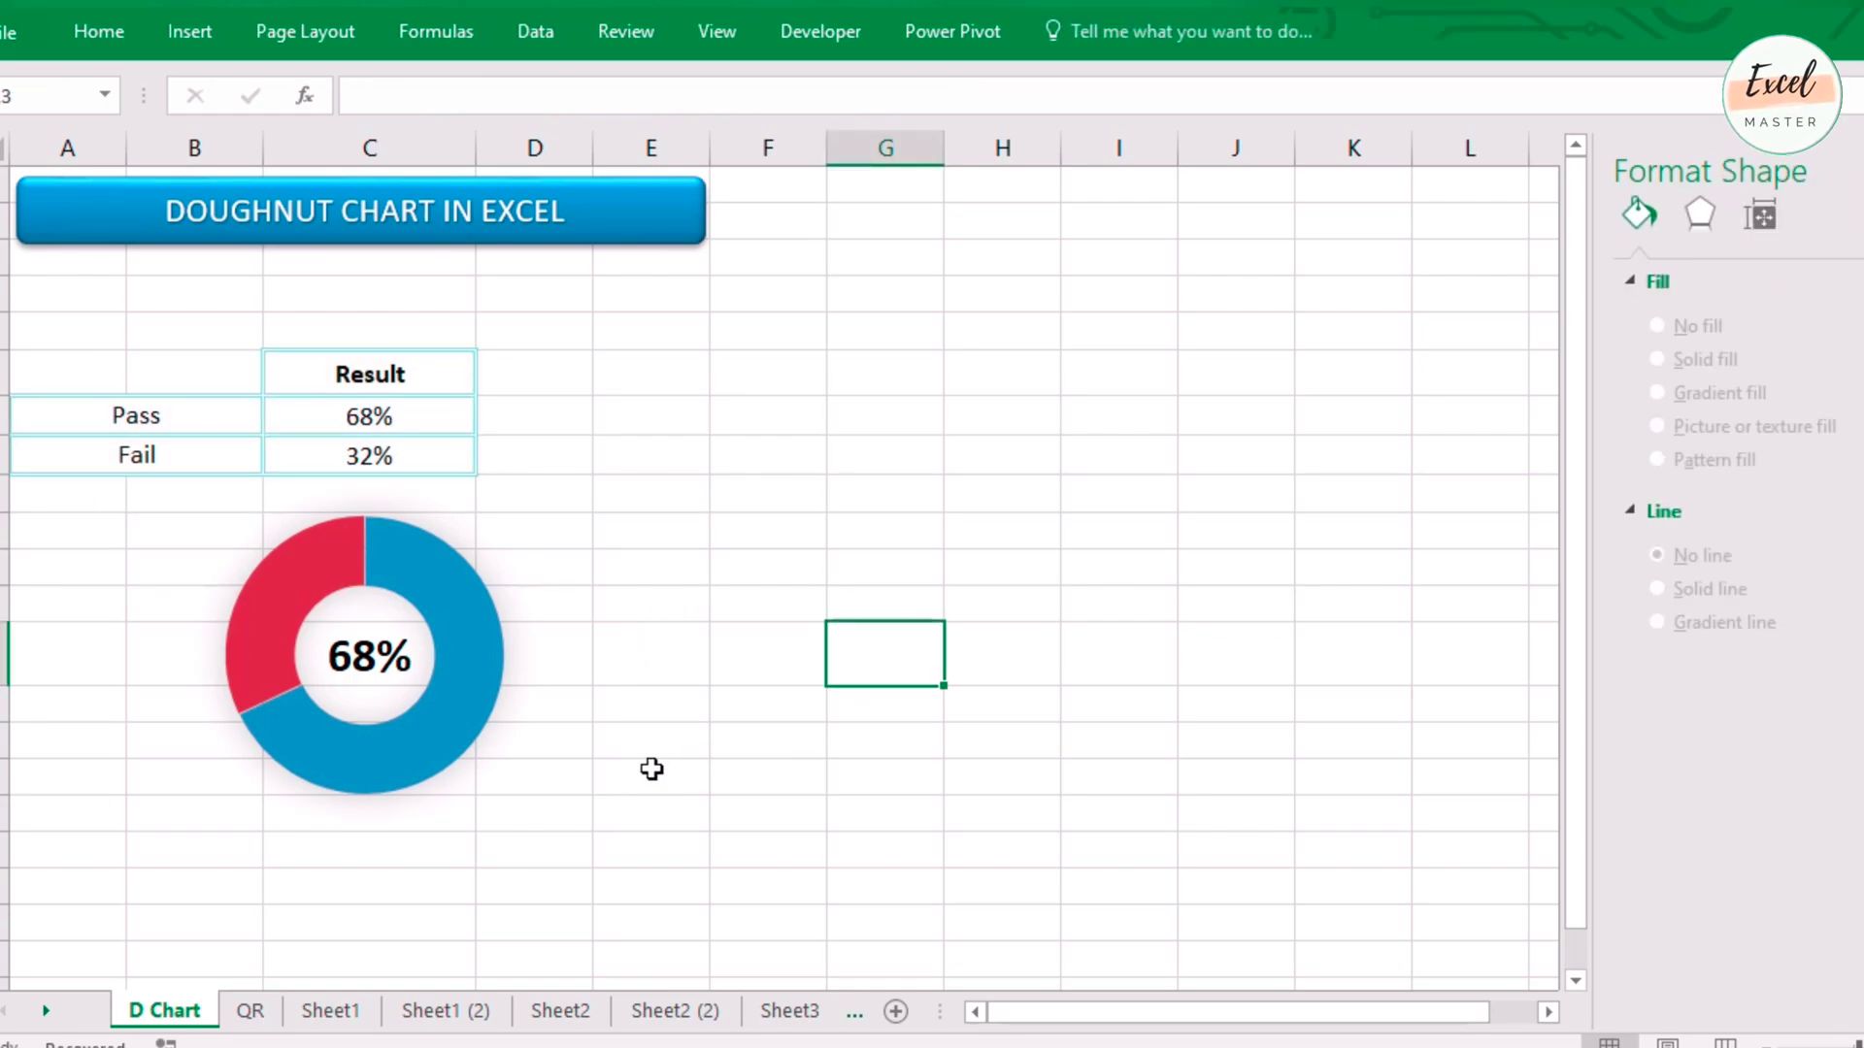
{"action": "left_click", "coordinate": [481, 680]}
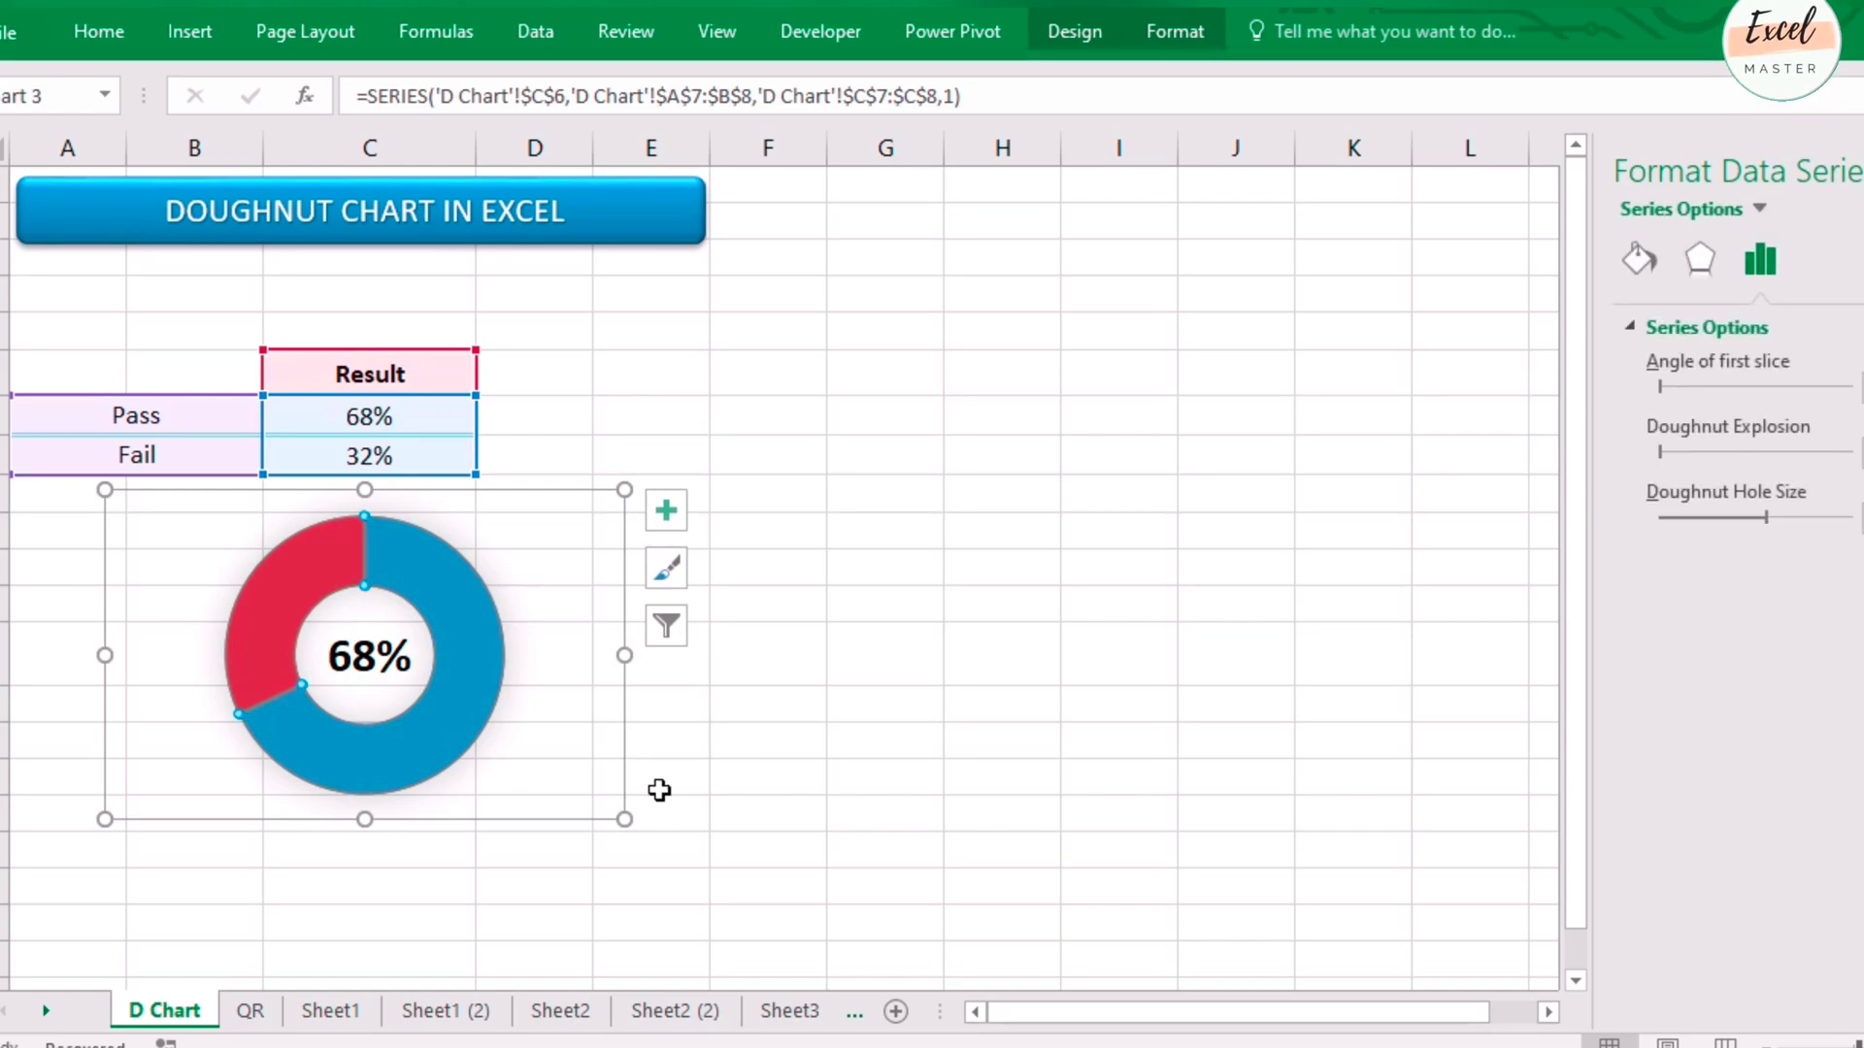
{"action": "left_click", "coordinate": [694, 814]}
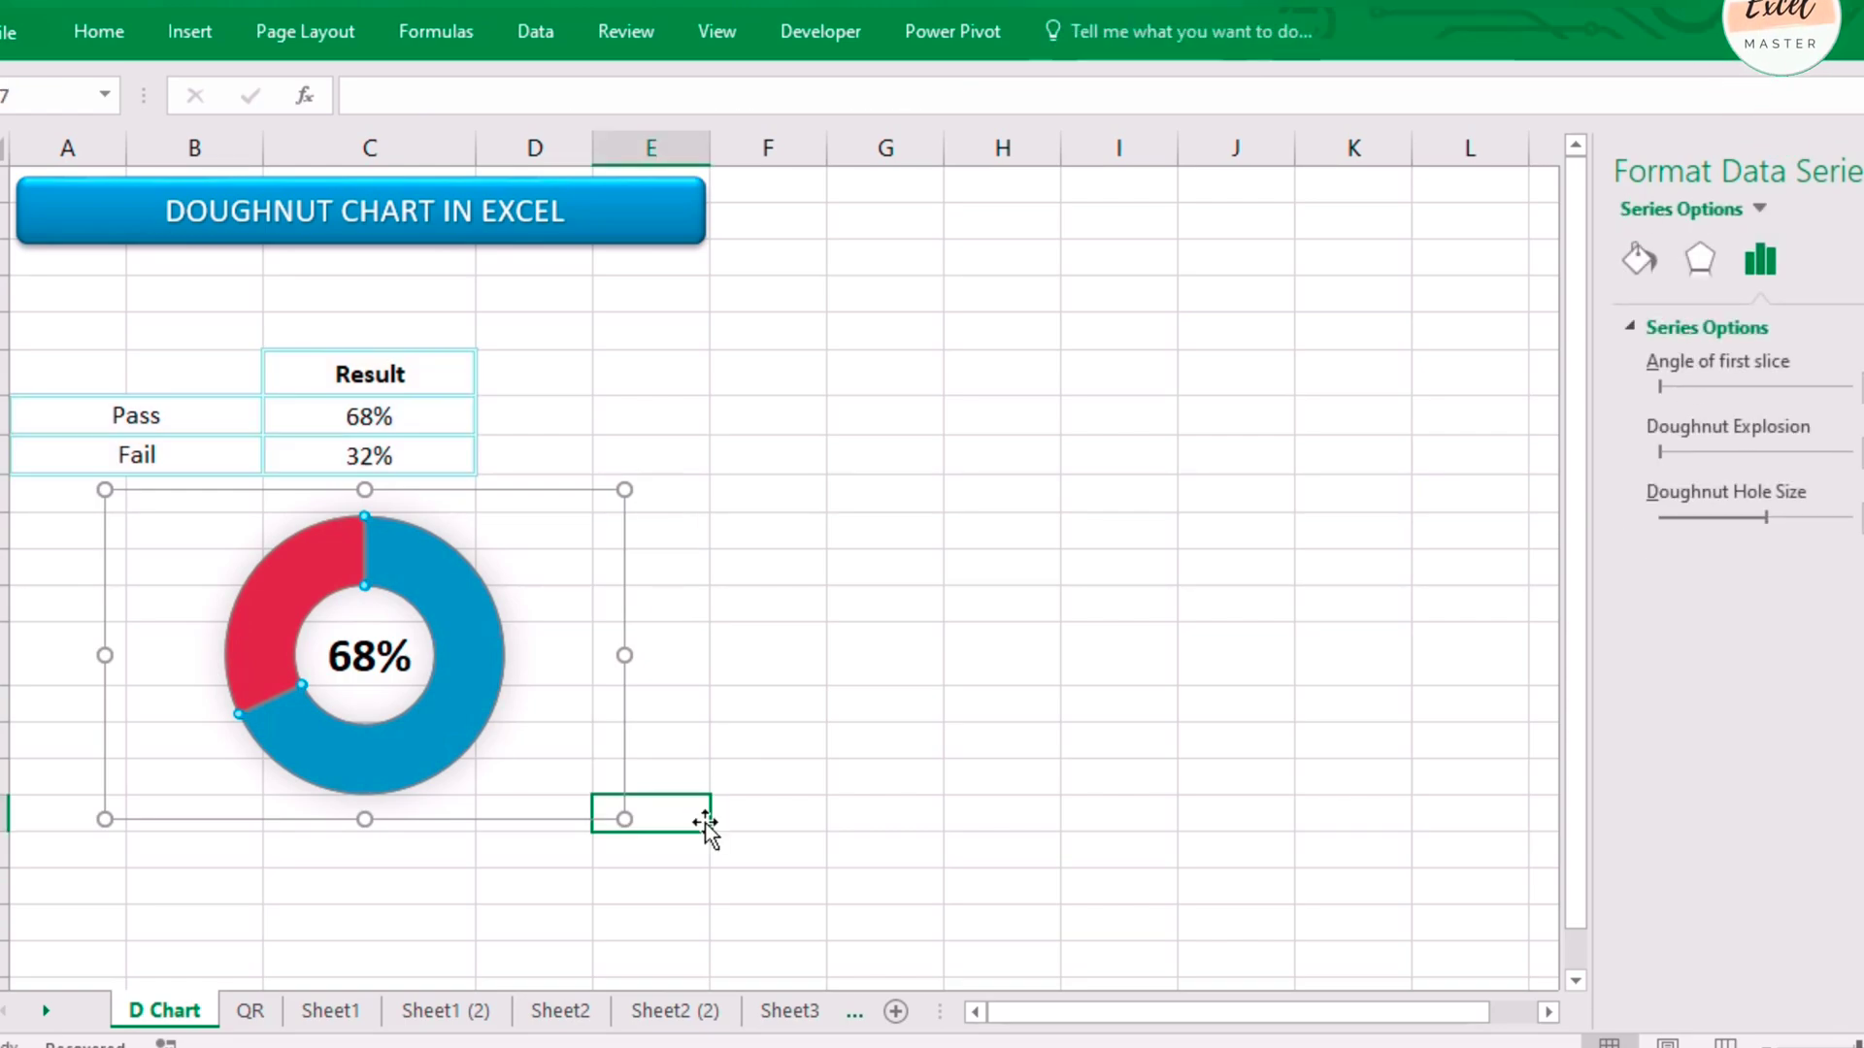
{"action": "left_click", "coordinate": [457, 879]}
{"action": "left_click", "coordinate": [445, 767]}
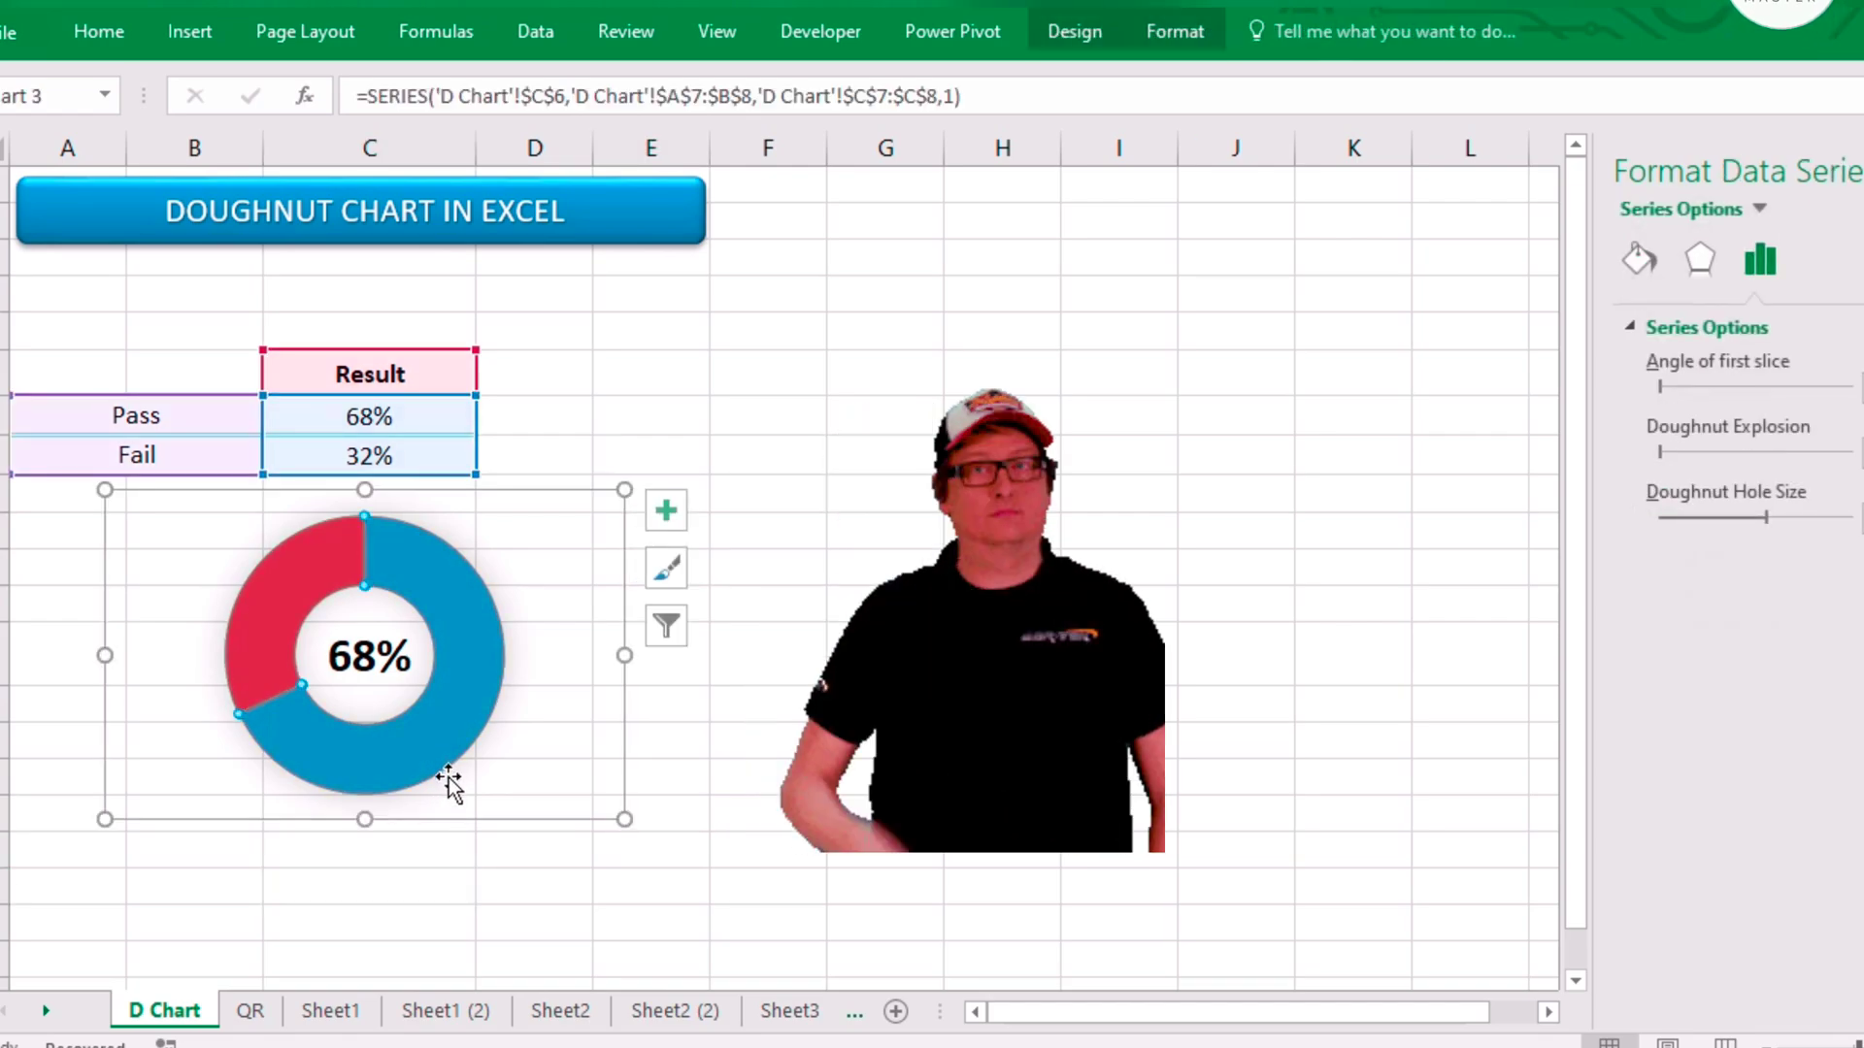
{"action": "left_click", "coordinate": [441, 892]}
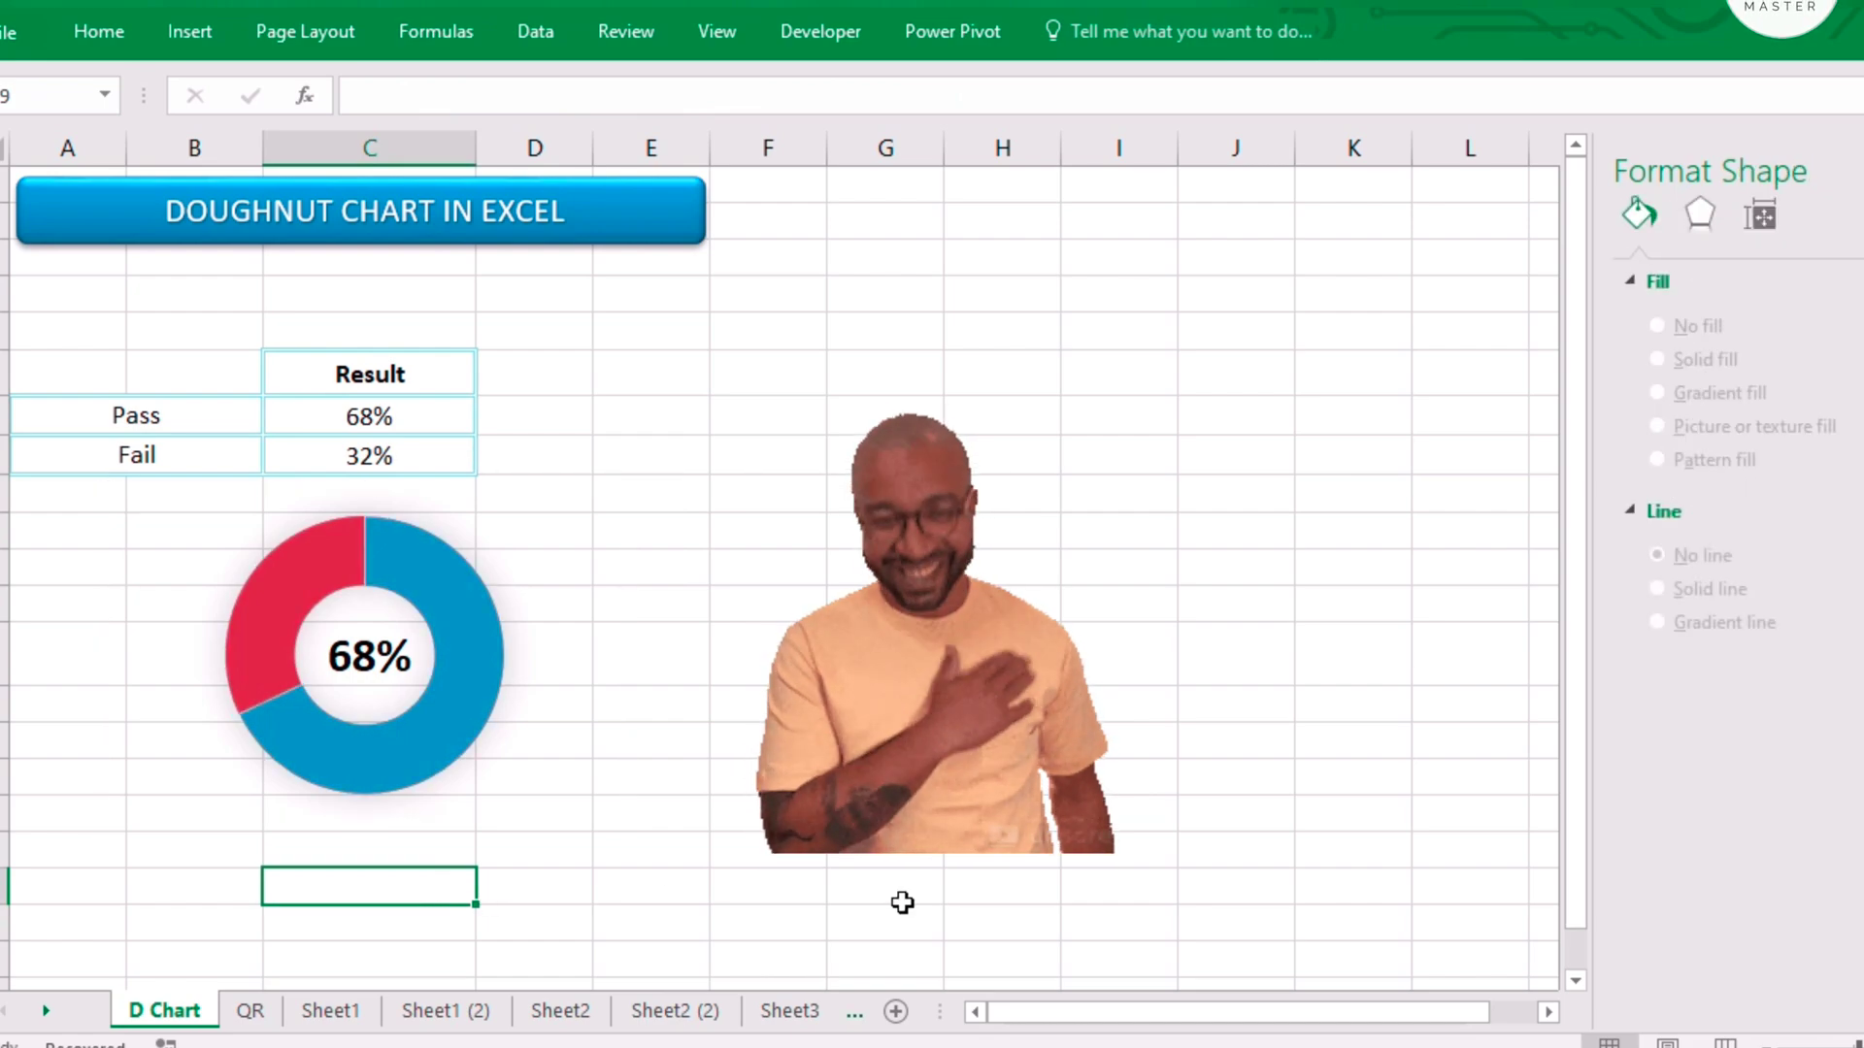